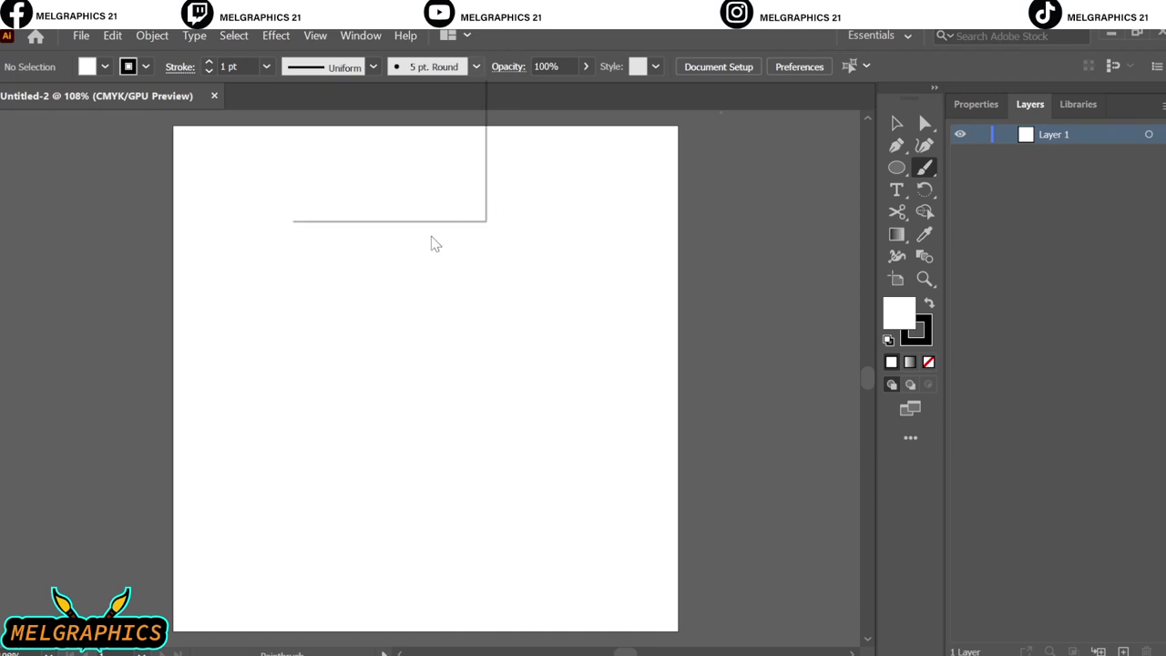
click(475, 66)
- Load a pink brush library, pick the tapered pink brush, and paint two test strokes beside the artboard
click(305, 210)
click(535, 390)
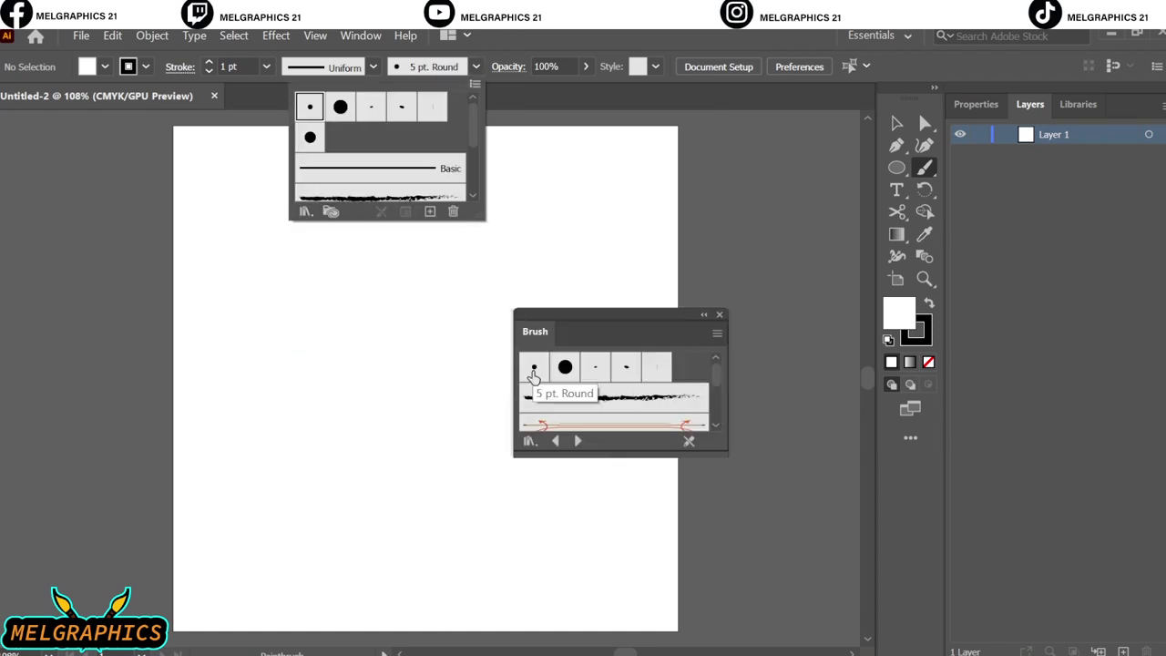
click(615, 408)
click(719, 314)
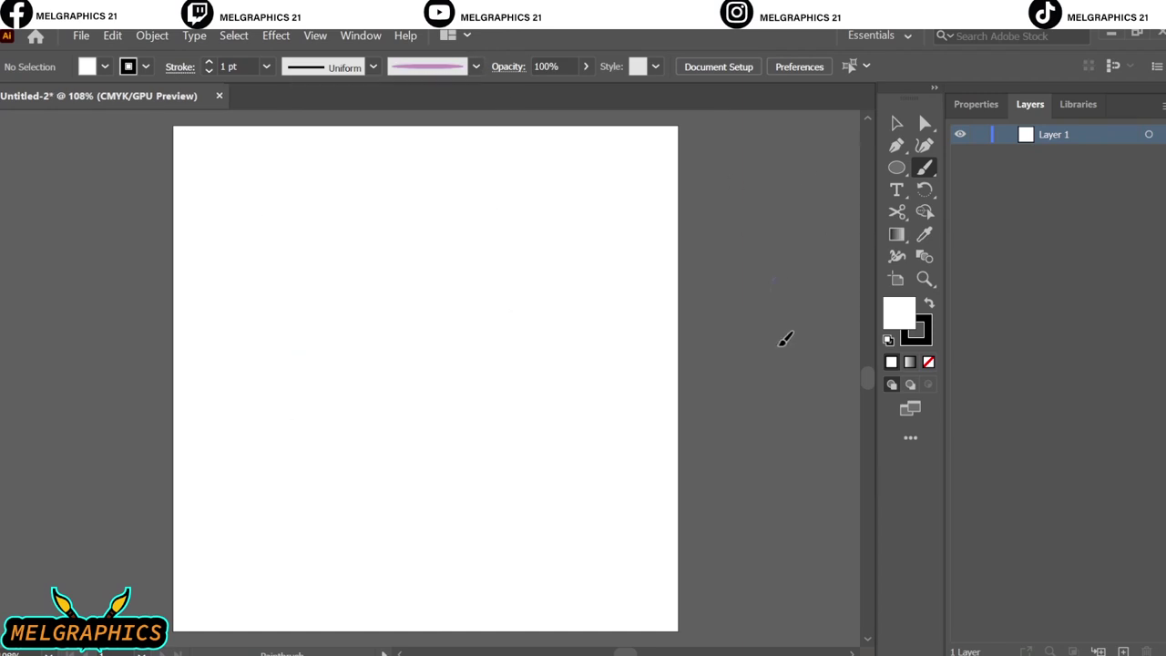
drag(814, 169, 771, 333)
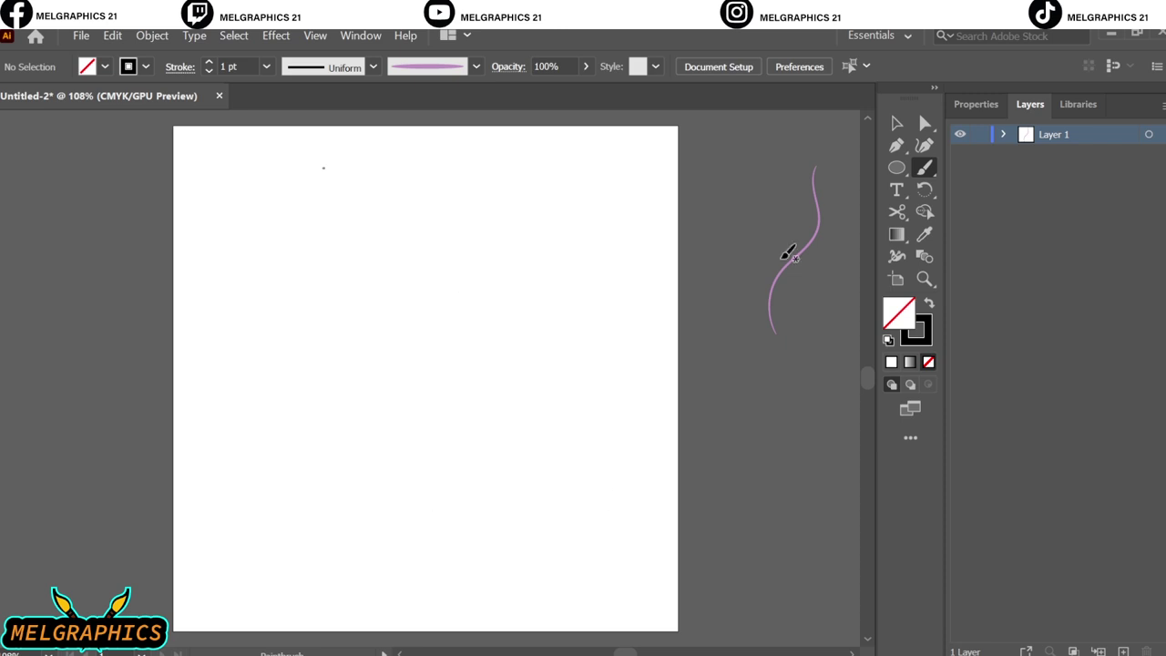
drag(777, 347, 760, 428)
- Draw a flat guide ellipse on the artboard and reposition it
scroll(360, 329, up, 2)
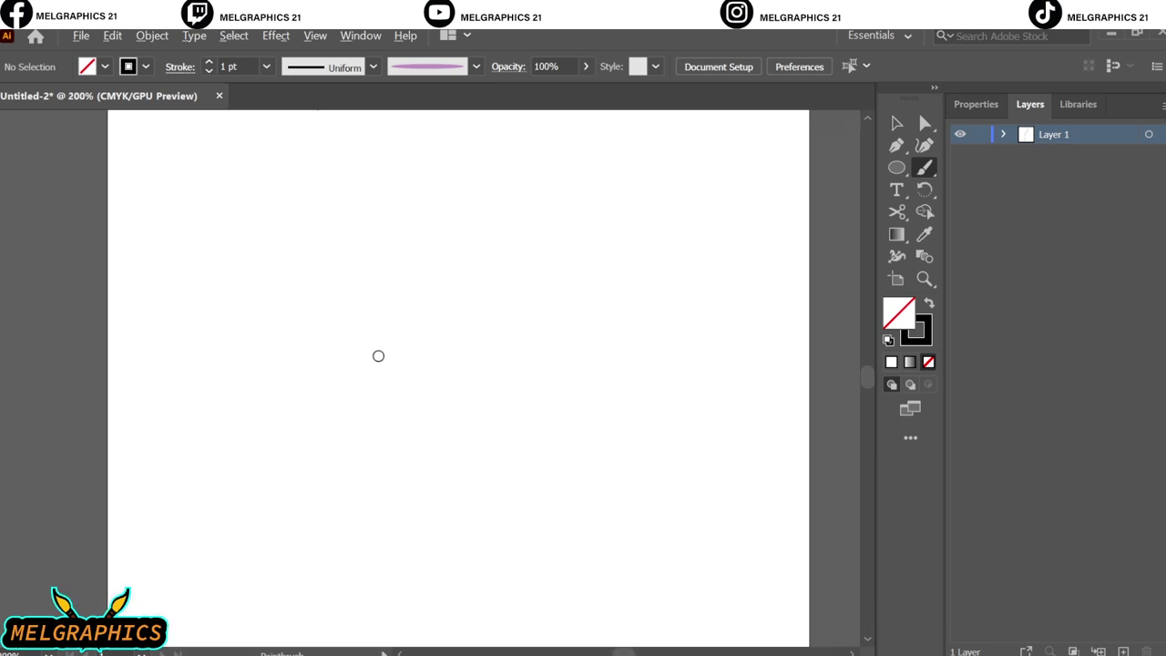
scroll(378, 356, down, 1)
key(l)
mouse_move(387, 339)
mouse_down()
mouse_move(507, 396)
mouse_move(500, 348)
mouse_up()
key(v)
click(608, 305)
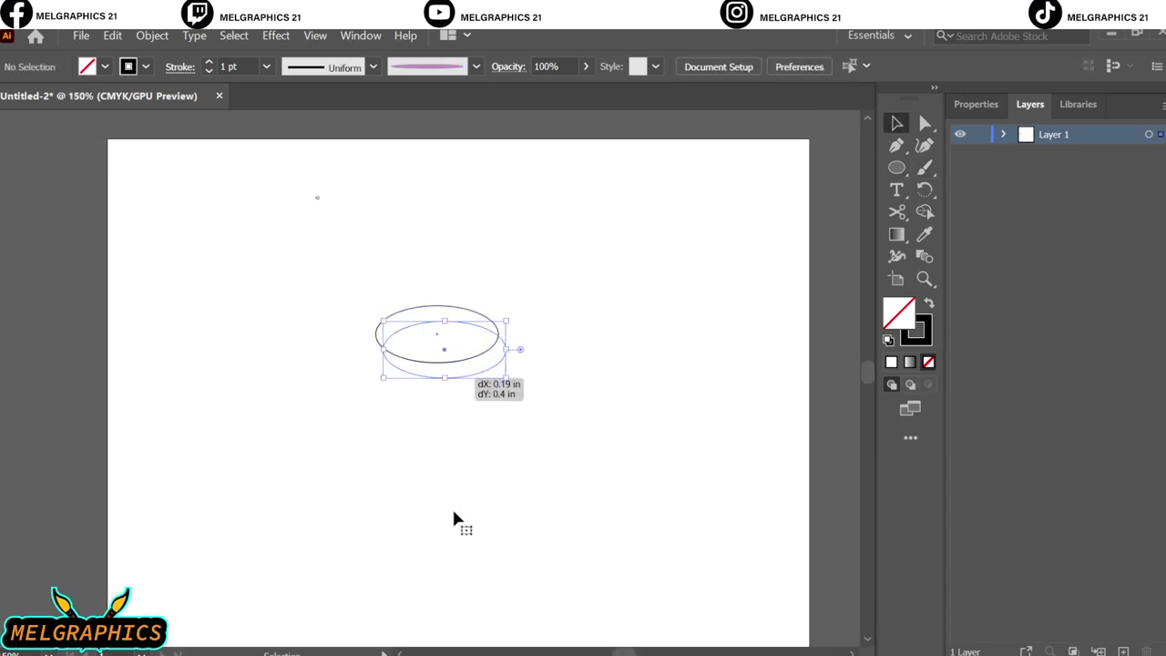
click(469, 376)
click(467, 425)
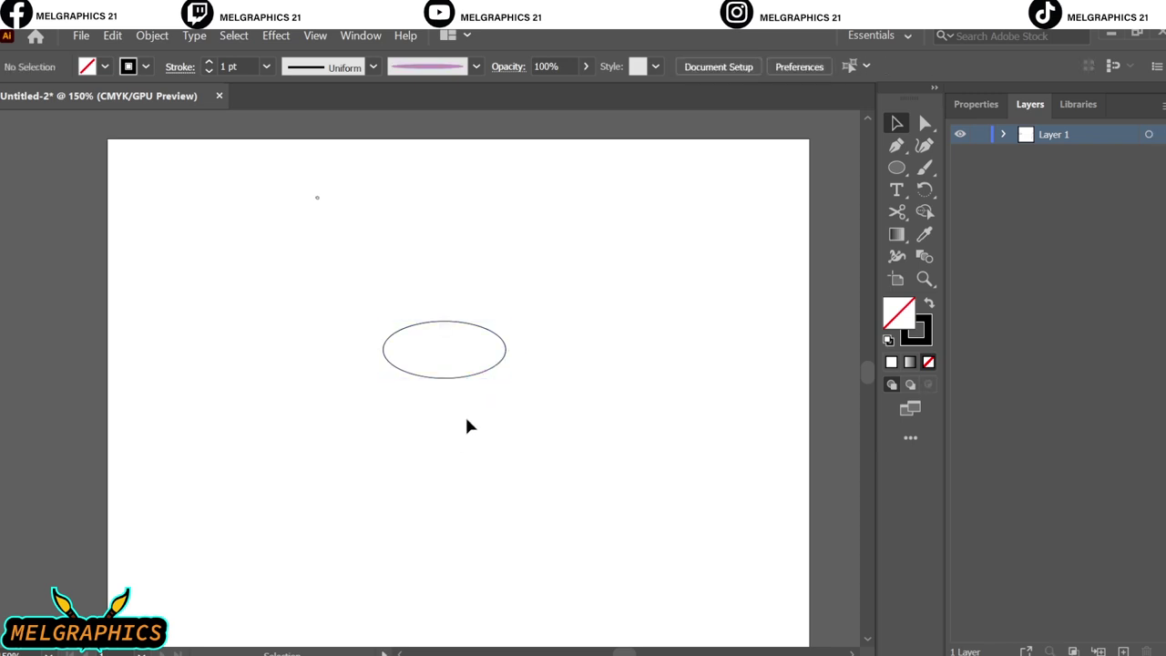
click(469, 376)
key(Delete)
key(ctrl+z)
- Add a guide circle and a tall ellipse below it, then arrange the stacked shapes
key(l)
drag(450, 288, 574, 405)
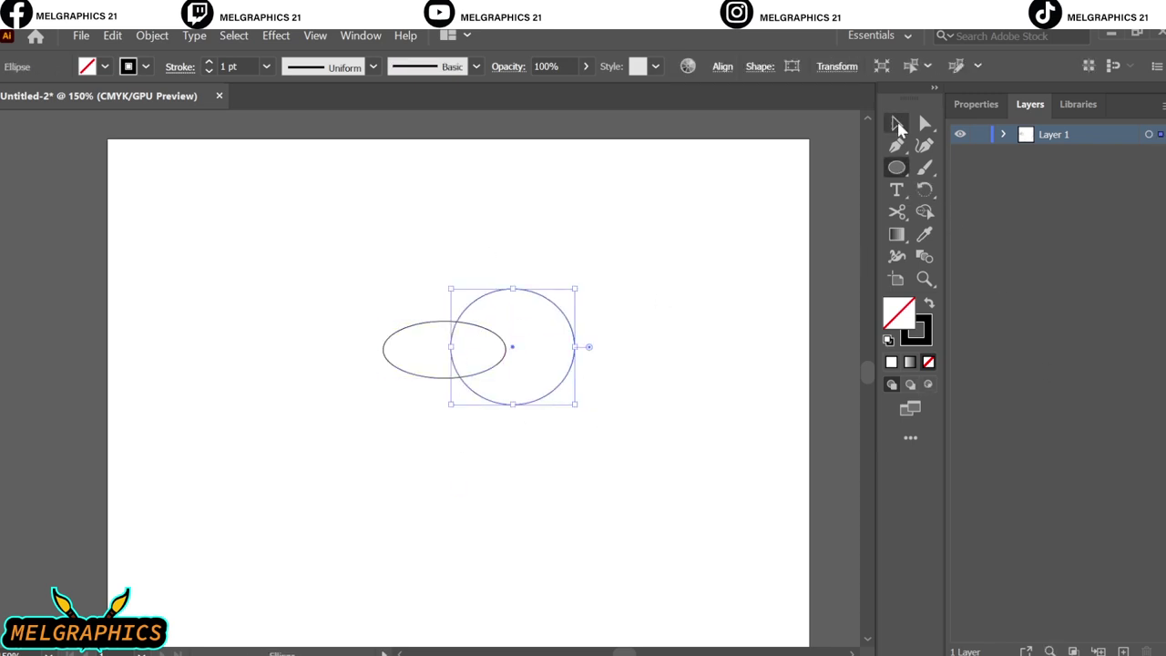
key(v)
click(827, 213)
key(l)
drag(497, 403, 648, 625)
key(v)
drag(600, 455, 548, 448)
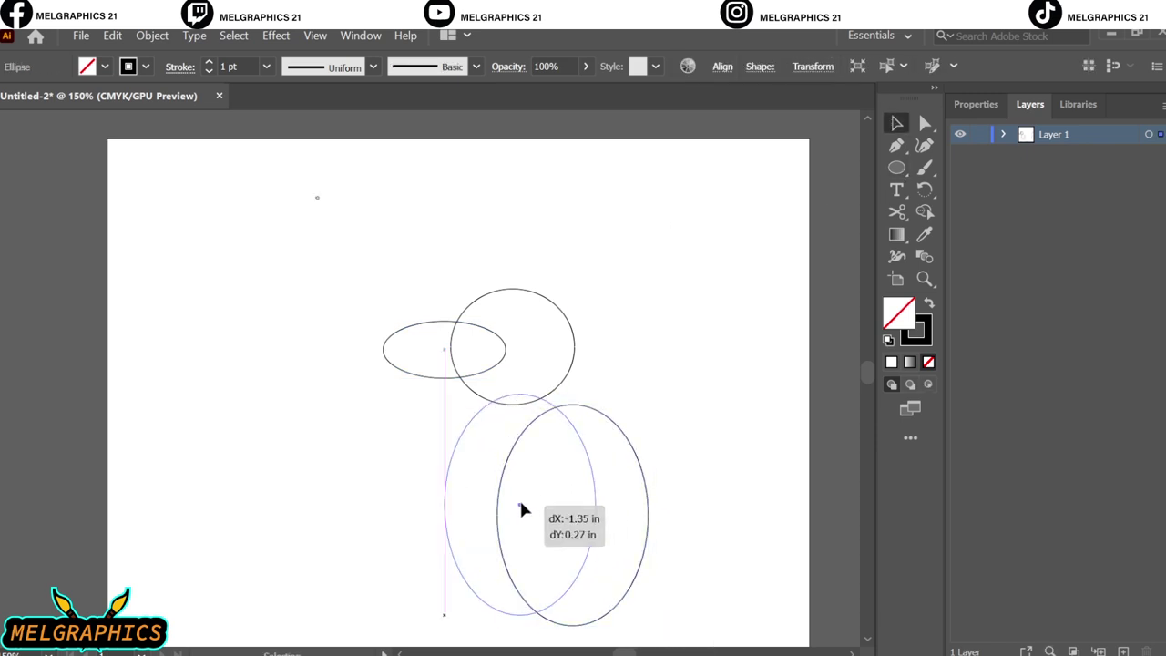
key(ctrl+a)
drag(484, 293, 463, 188)
click(715, 339)
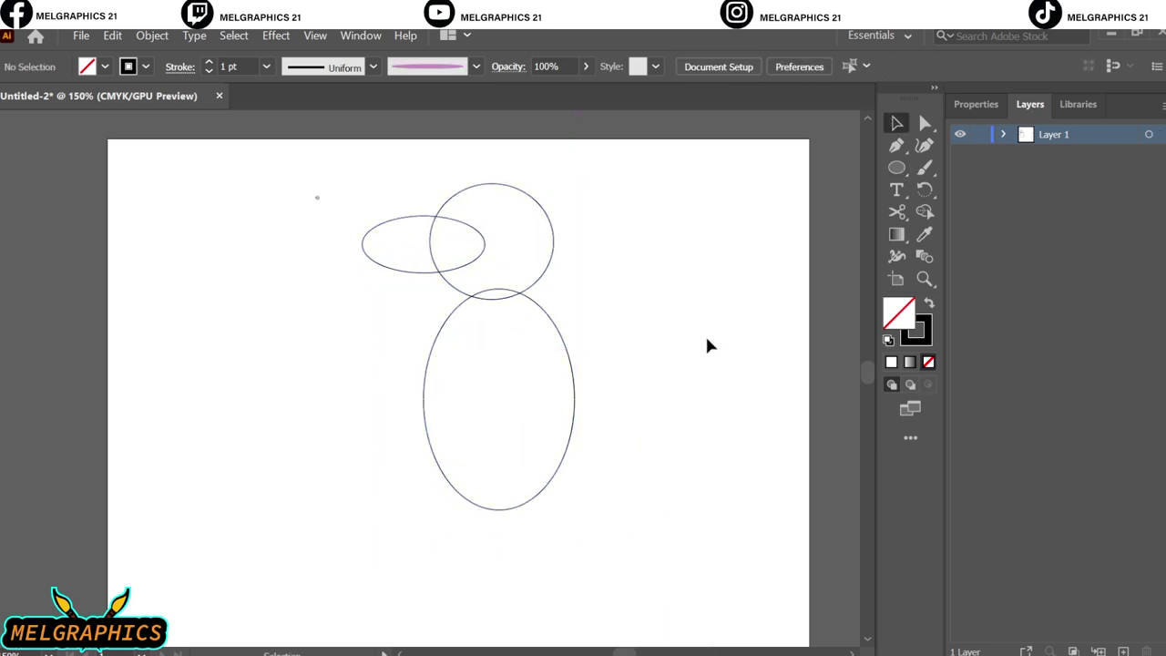
drag(482, 258, 550, 264)
click(609, 361)
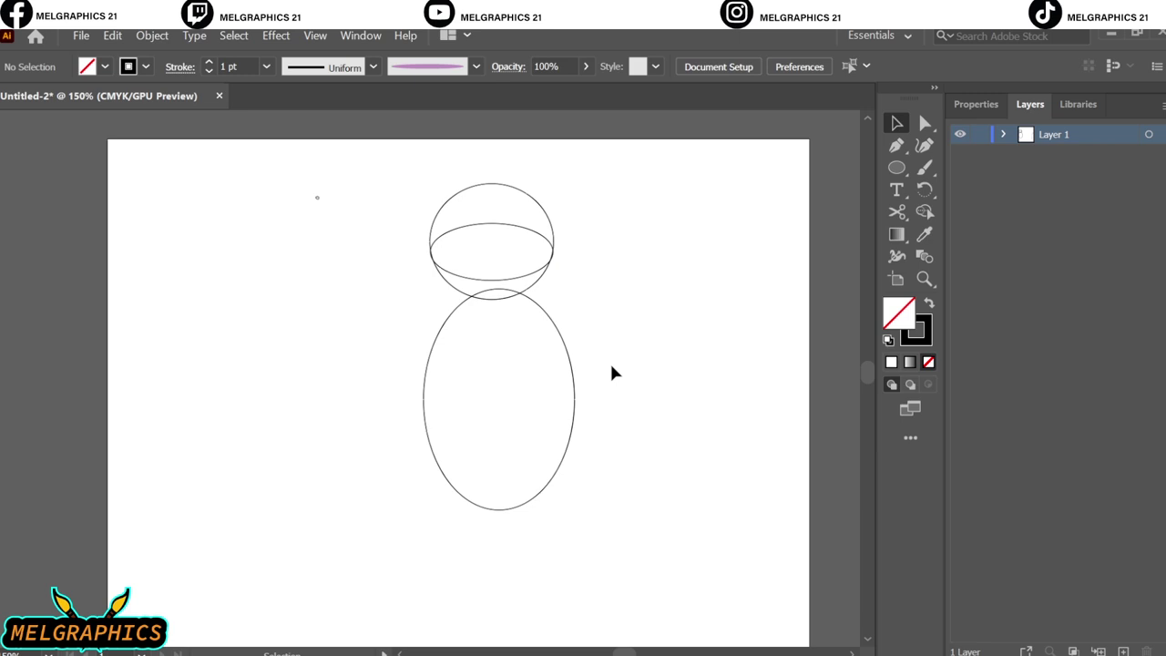
- Try a small ellipse below, remove it, and shrink the middle ellipse
key(l)
drag(528, 479, 565, 550)
key(v)
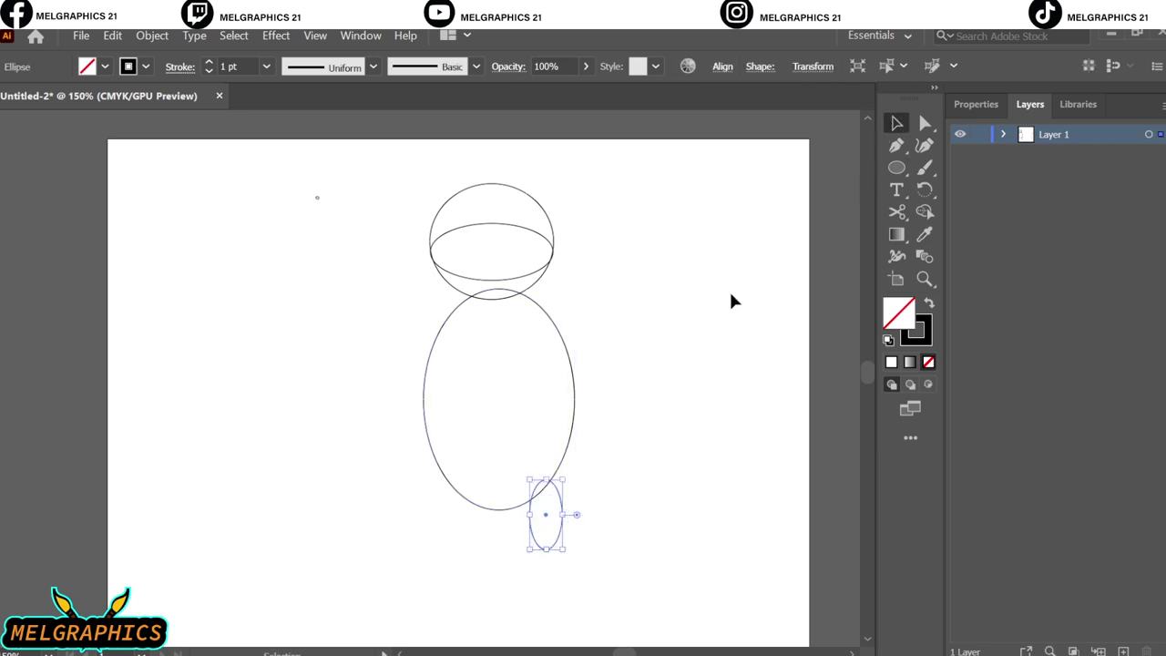
click(593, 448)
key(l)
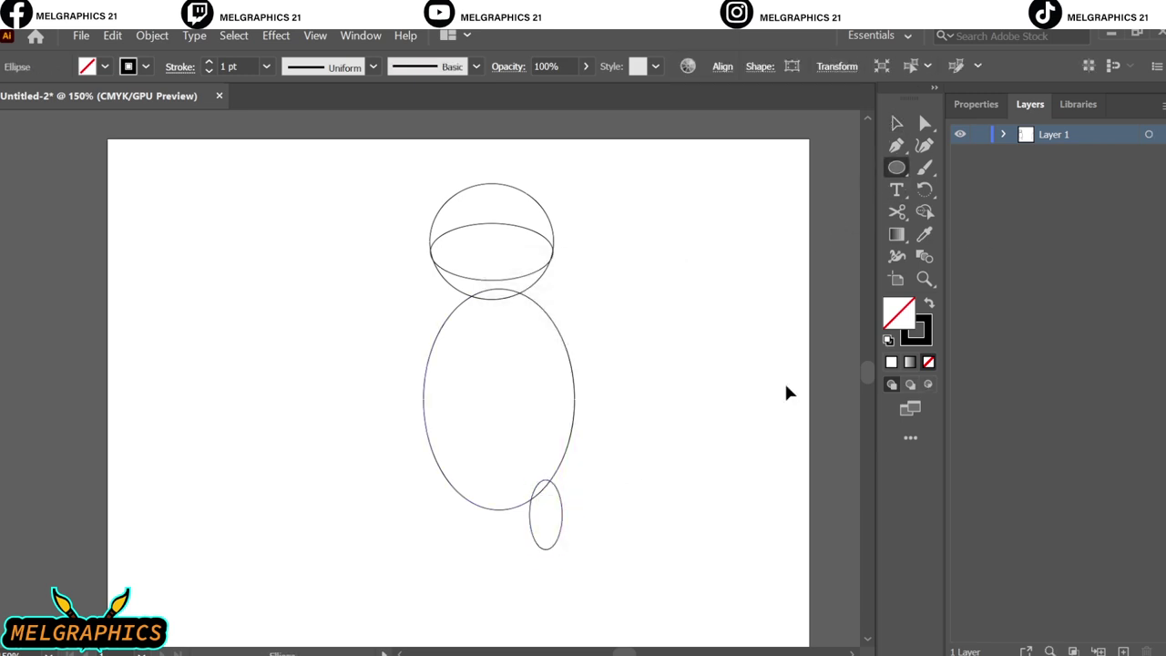
key(ctrl+z)
key(v)
scroll(518, 278, up, 4)
scroll(522, 267, down, 2)
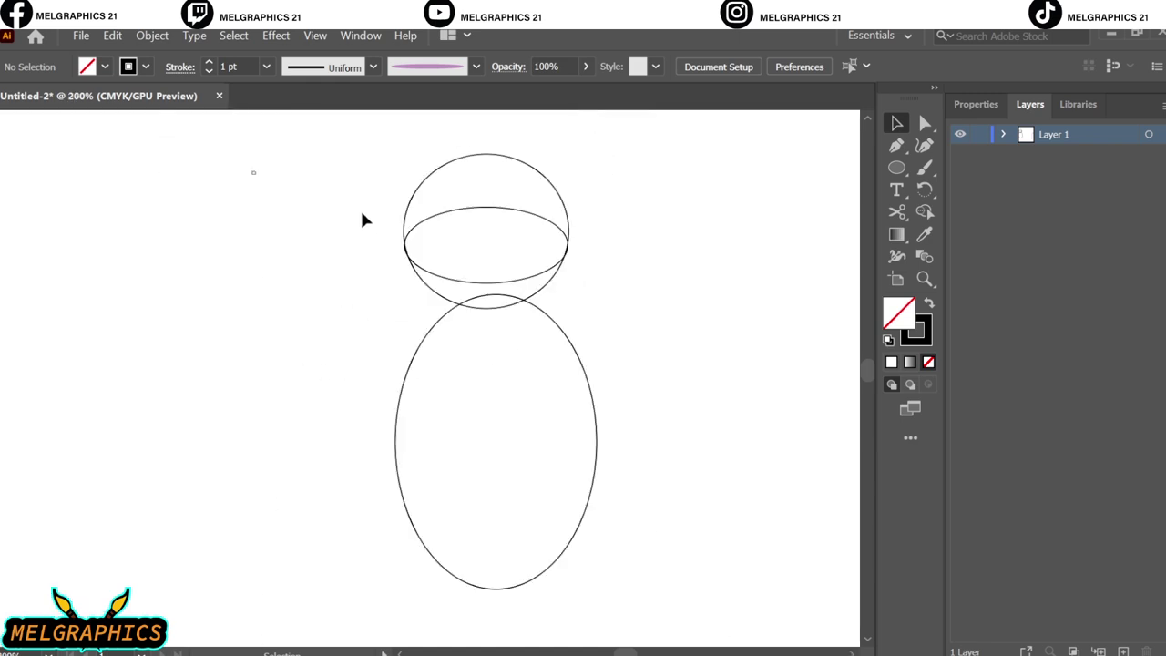
drag(362, 219, 493, 332)
click(612, 220)
scroll(532, 226, up, 3)
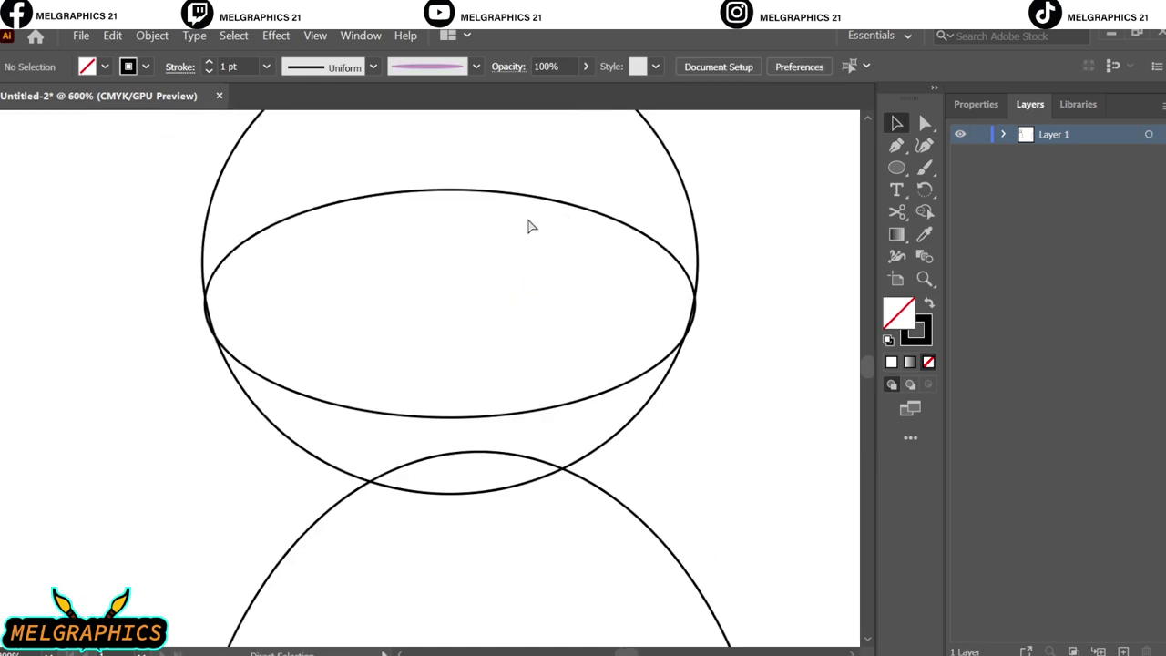
click(532, 226)
mouse_move(723, 242)
mouse_down()
mouse_move(312, 442)
mouse_move(502, 396)
mouse_up()
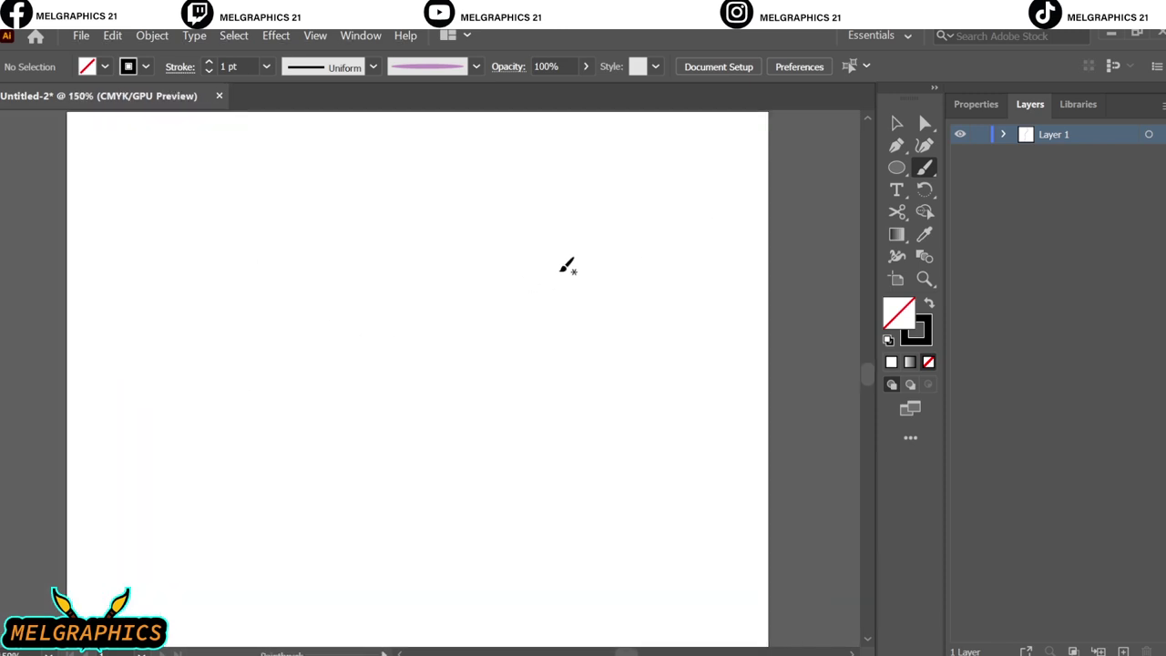
- Draw a large circle and squeeze it into a narrower upright face oval
key(l)
drag(322, 217, 555, 453)
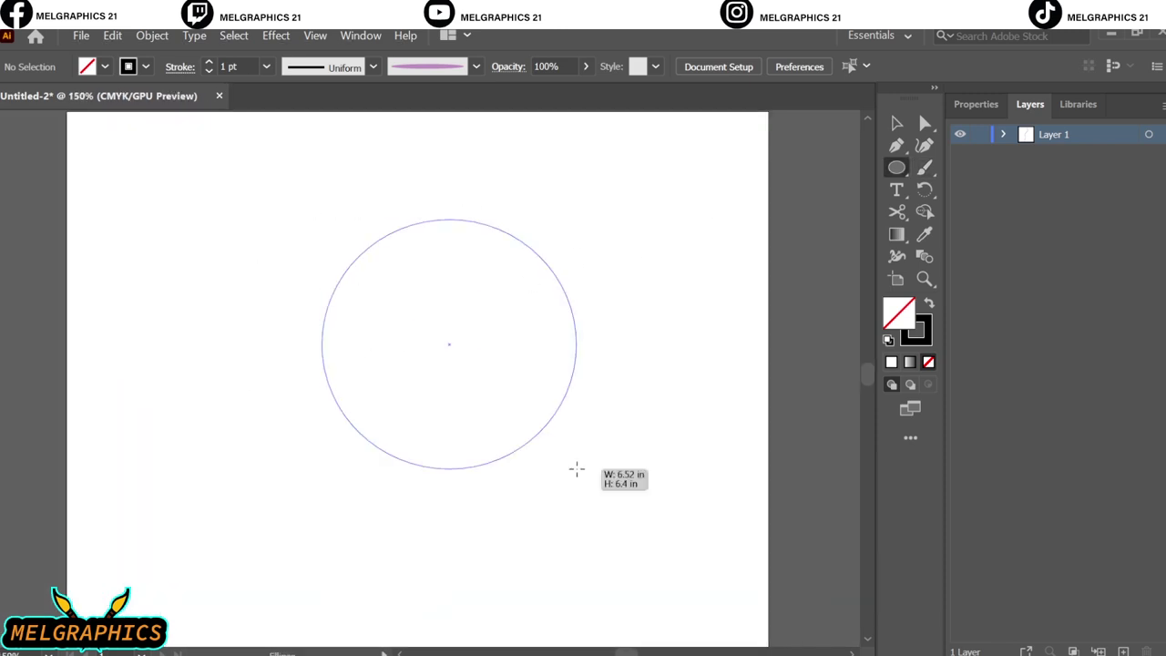
key(v)
mouse_move(564, 334)
mouse_down()
mouse_move(553, 292)
mouse_move(498, 294)
mouse_up()
key(ctrl+equal)
key(ctrl+equal)
key(ctrl+equal)
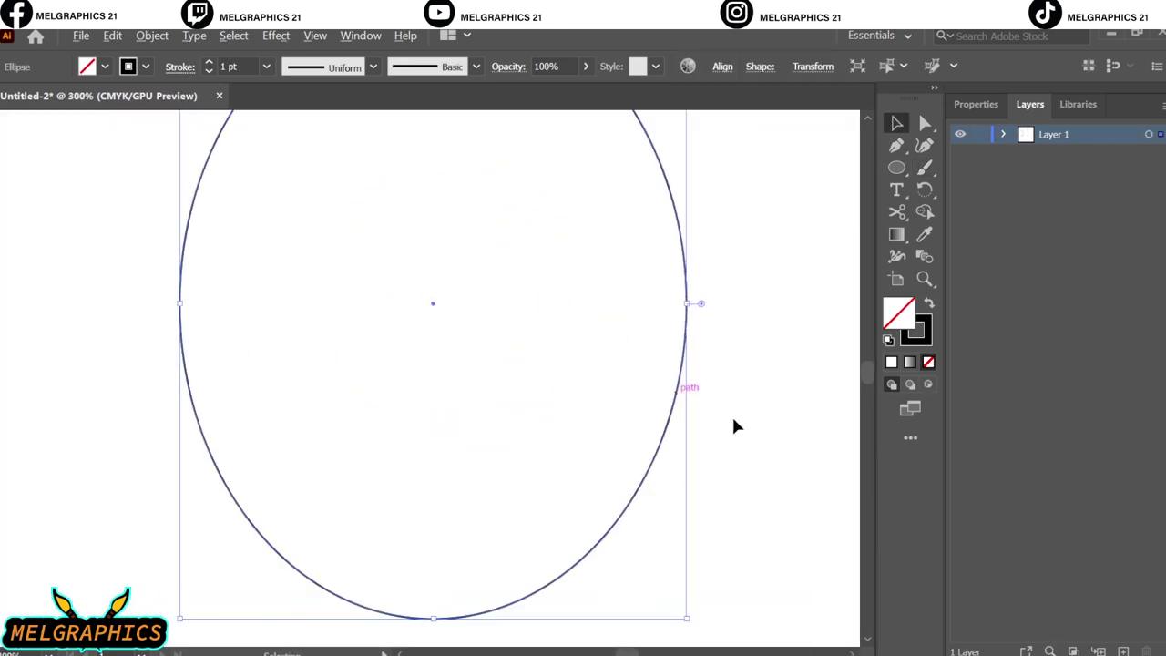
click(456, 323)
- Paint the mouth arc and the first angular eyebrow with the pink brush
key(b)
scroll(376, 539, down, 1)
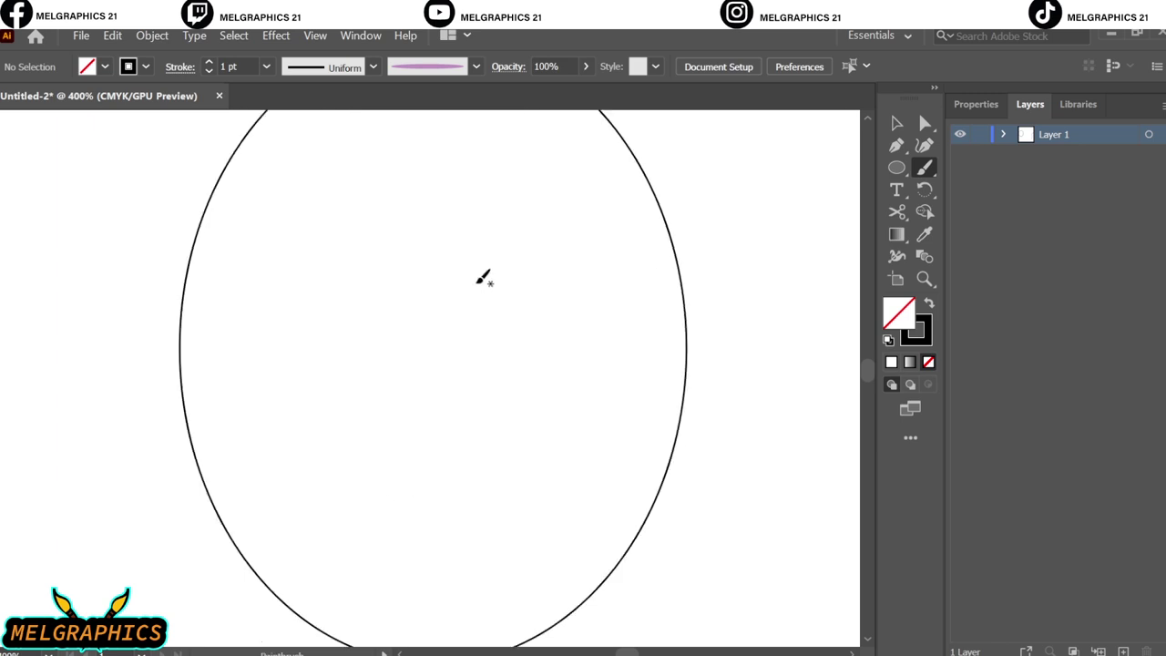
scroll(366, 415, down, 2)
drag(500, 462, 510, 472)
scroll(520, 411, up, 2)
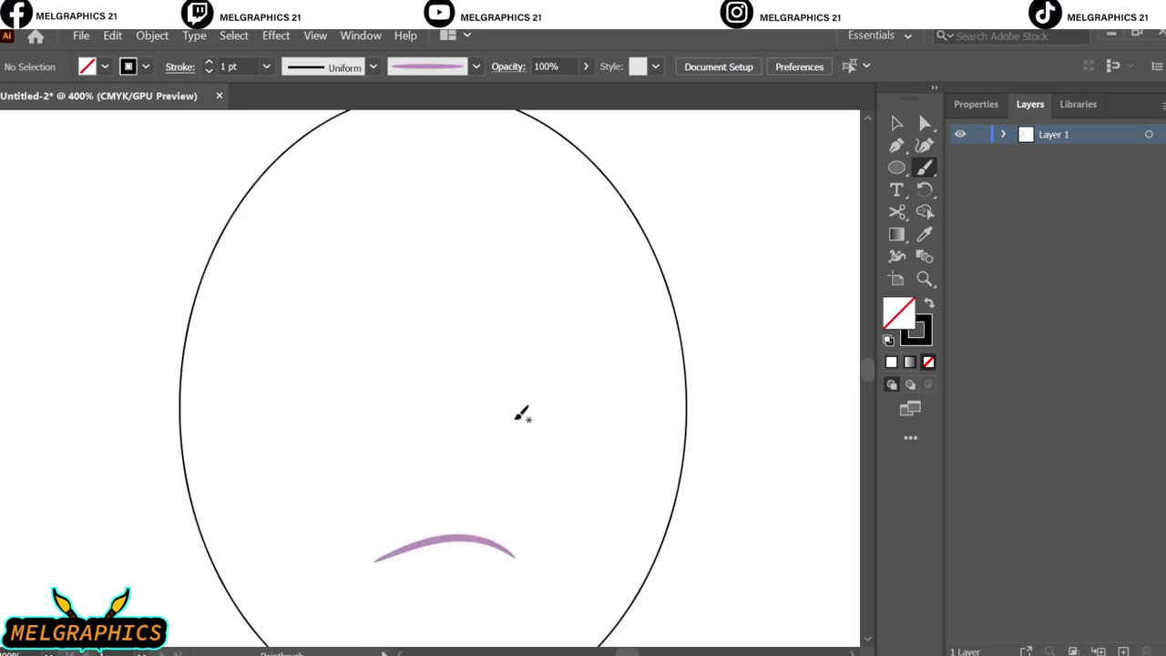
scroll(475, 297, up, 1)
drag(557, 306, 586, 338)
drag(447, 312, 586, 351)
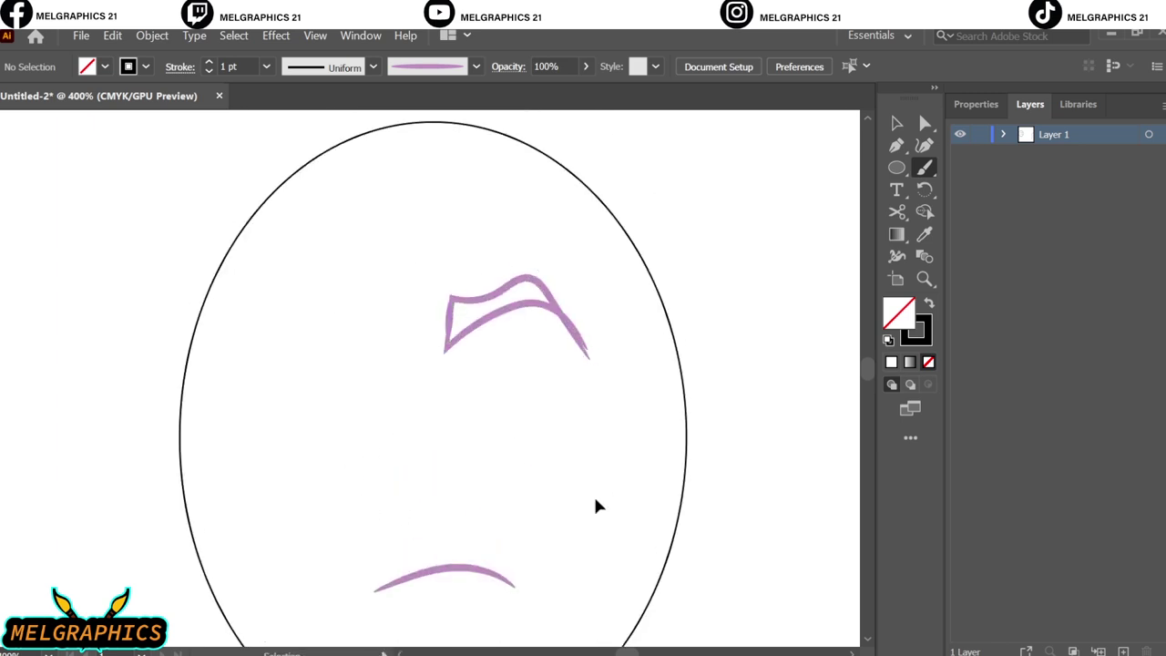
key(ctrl+z)
key(ctrl+z)
drag(443, 349, 550, 306)
mouse_move(453, 303)
mouse_down()
mouse_move(581, 341)
mouse_move(585, 354)
mouse_move(378, 356)
mouse_move(446, 405)
mouse_up()
- Reflect-copy the eyebrow to create the mirrored second eyebrow, undoing a stray stroke
key(v)
right_click(562, 312)
click(833, 492)
scroll(411, 390, up, 2)
key(b)
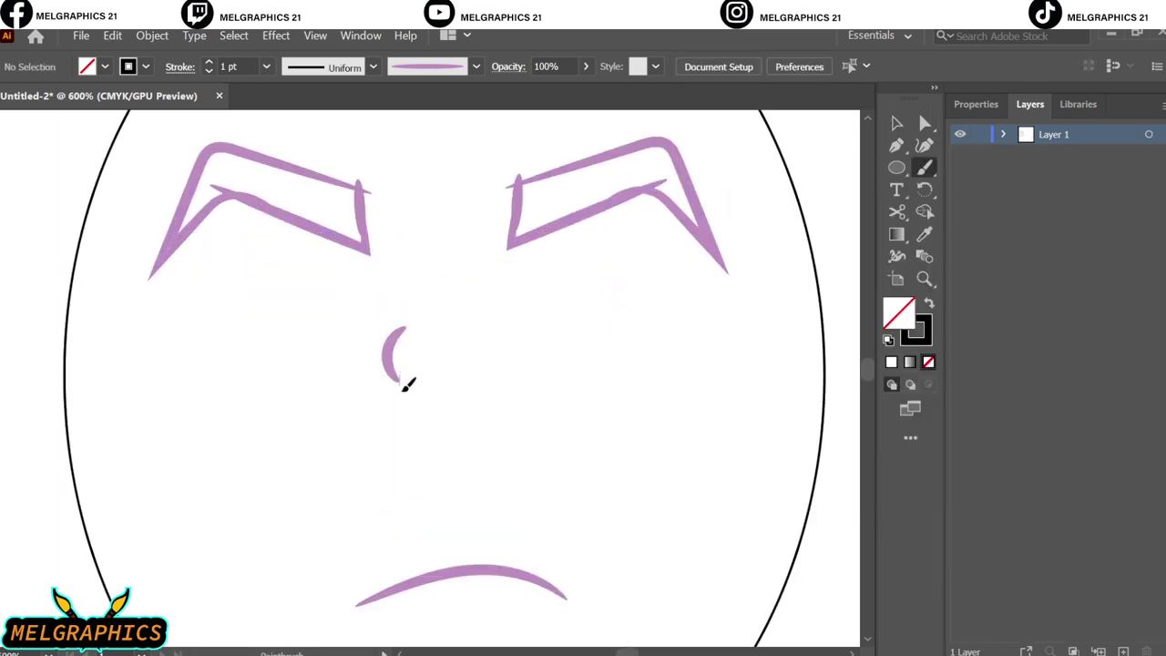
key(ctrl+z)
- Draw a flat ellipse between the eyebrows and sample the eyebrow's colour onto it
key(l)
drag(346, 298, 465, 350)
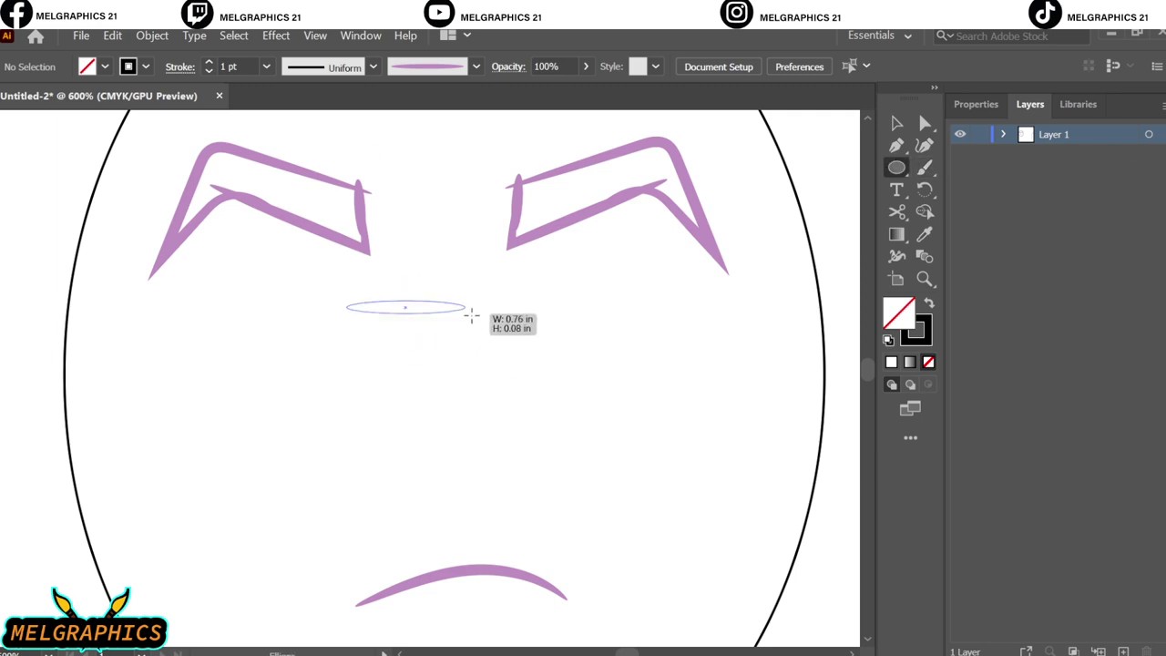
key(v)
mouse_move(362, 319)
mouse_down()
mouse_move(467, 289)
mouse_move(449, 369)
mouse_move(462, 403)
mouse_up()
key(i)
click(716, 235)
double_click(916, 328)
click(847, 247)
- Pull the ellipse's bottom anchor up into a crescent and add a small oval beneath it
click(548, 435)
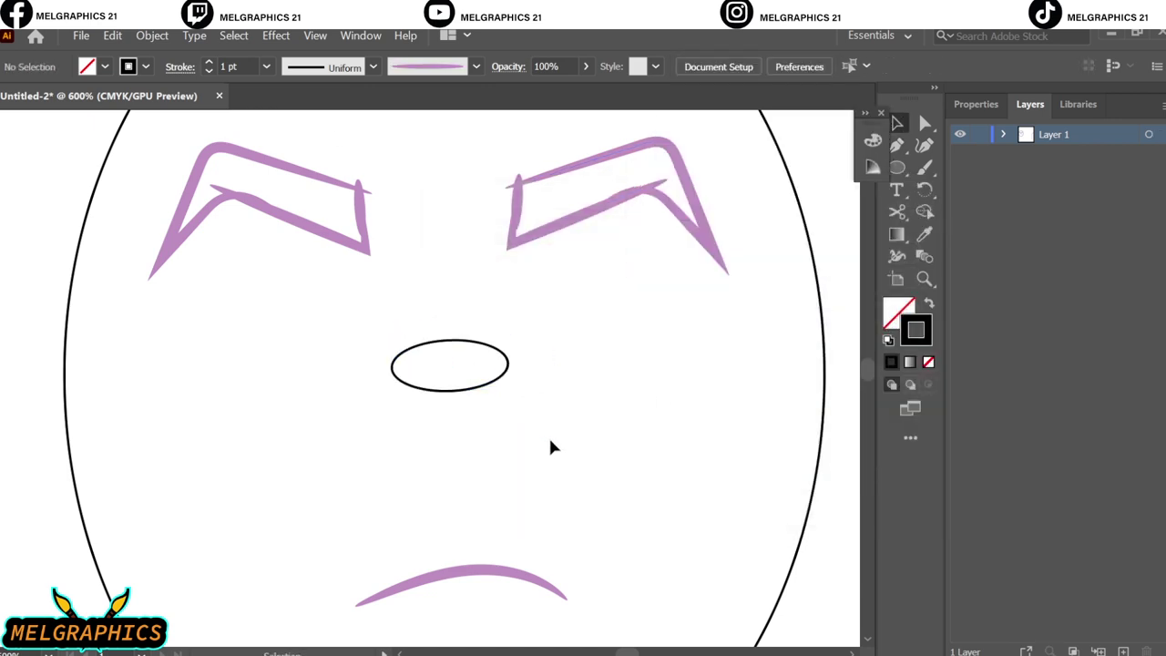
mouse_move(343, 303)
mouse_down()
mouse_move(474, 383)
mouse_move(452, 374)
mouse_move(455, 326)
mouse_up()
key(a)
click(465, 386)
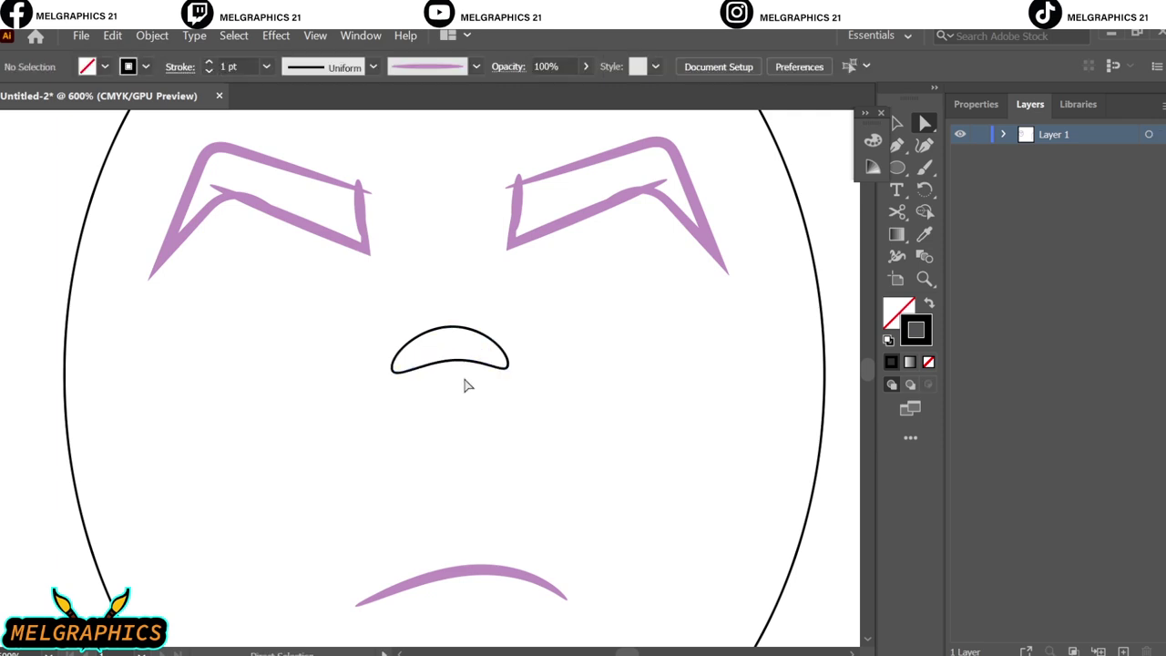
click(897, 168)
mouse_move(404, 395)
mouse_down()
mouse_move(594, 443)
mouse_move(500, 416)
mouse_move(466, 362)
mouse_move(533, 310)
mouse_up()
key(v)
click(506, 357)
click(565, 404)
scroll(527, 455, down, 2)
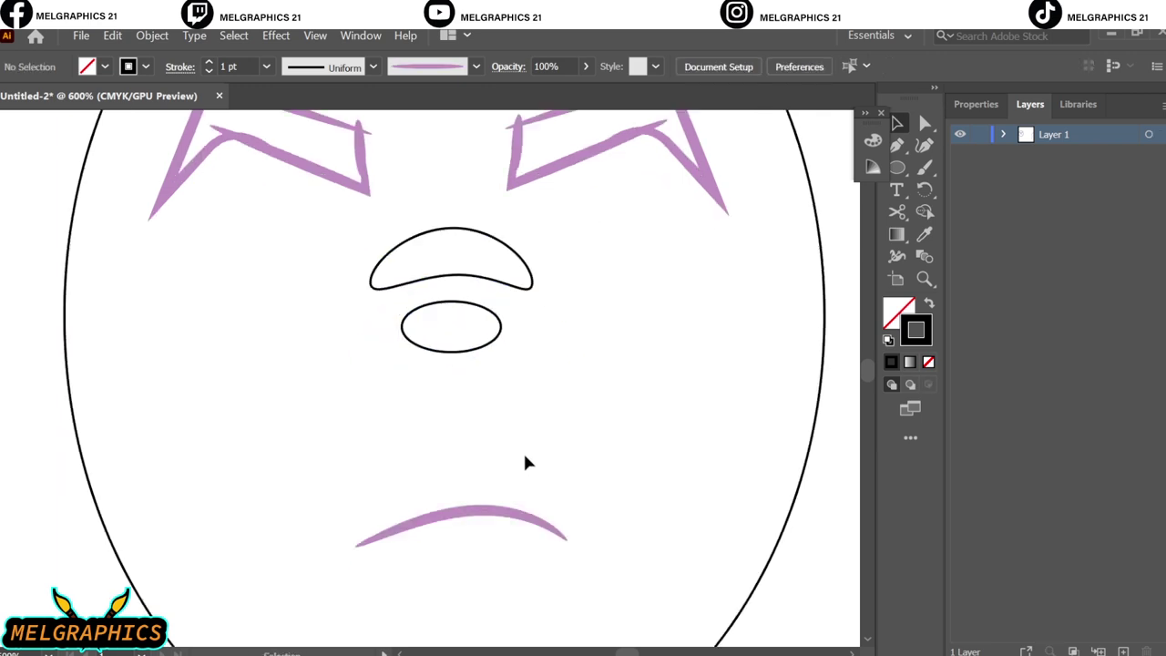
- Replace the old mouth with a new mouth arc and a curved chin line
click(513, 511)
key(Delete)
scroll(513, 510, down, 1)
key(b)
mouse_move(346, 426)
mouse_down()
mouse_move(538, 421)
mouse_move(416, 442)
mouse_up()
key(ctrl+0)
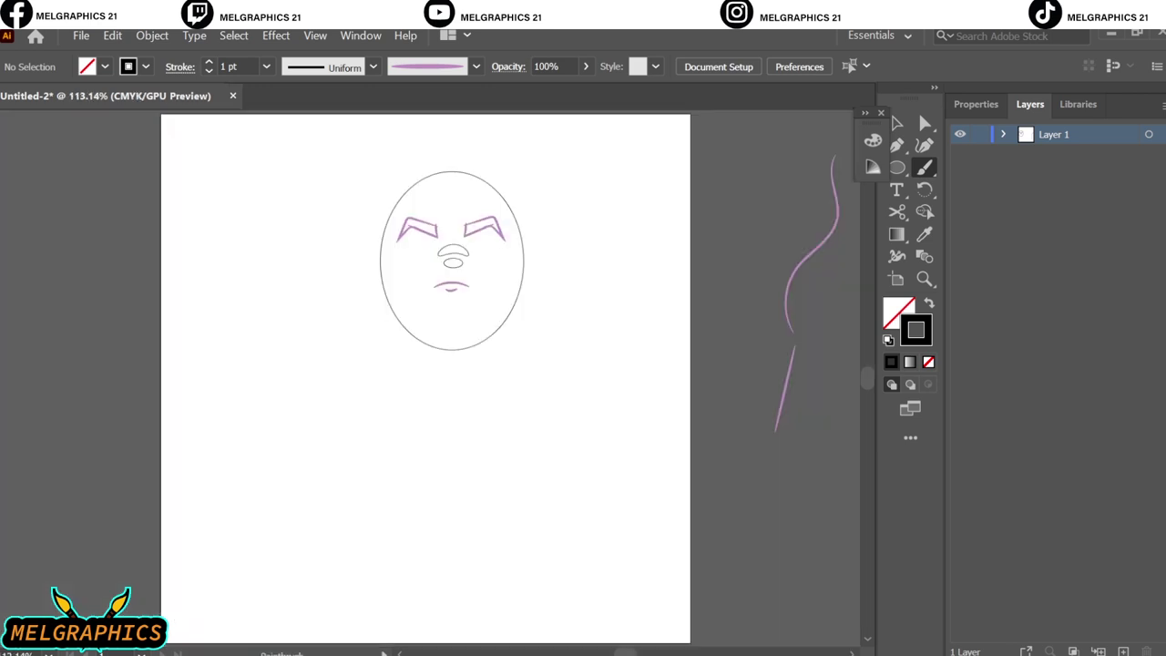
key(ctrl+equal)
mouse_move(377, 456)
mouse_down()
mouse_move(568, 437)
mouse_move(240, 375)
mouse_up()
key(ctrl+z)
scroll(287, 234, up, 5)
scroll(307, 397, up, 3)
- Paint the left eye and reflect-copy it to the right side of the face
drag(575, 403, 575, 404)
key(ctrl+0)
scroll(437, 328, up, 5)
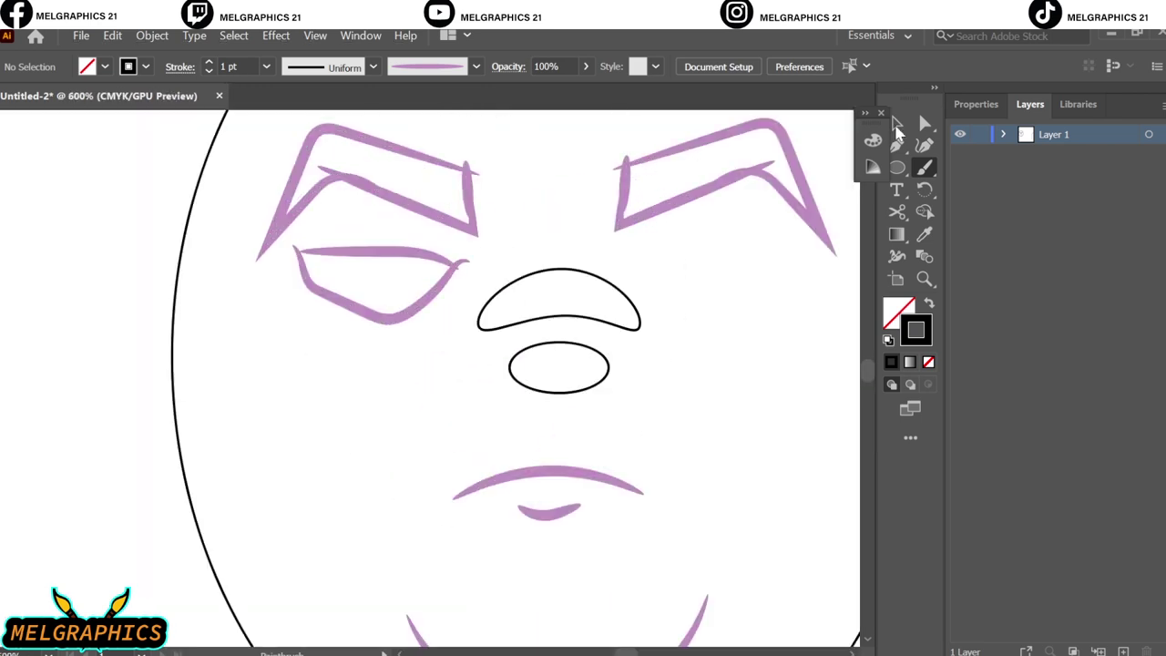
key(v)
drag(481, 325, 379, 220)
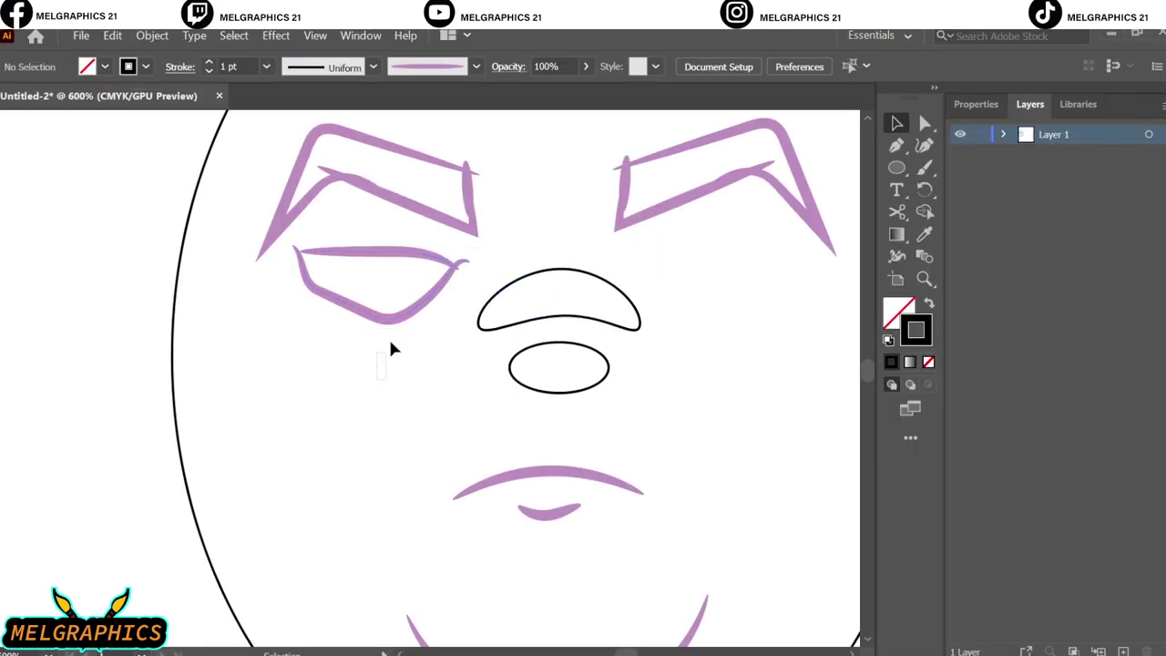
click(388, 319)
right_click(387, 229)
click(656, 550)
click(794, 457)
drag(407, 254, 760, 255)
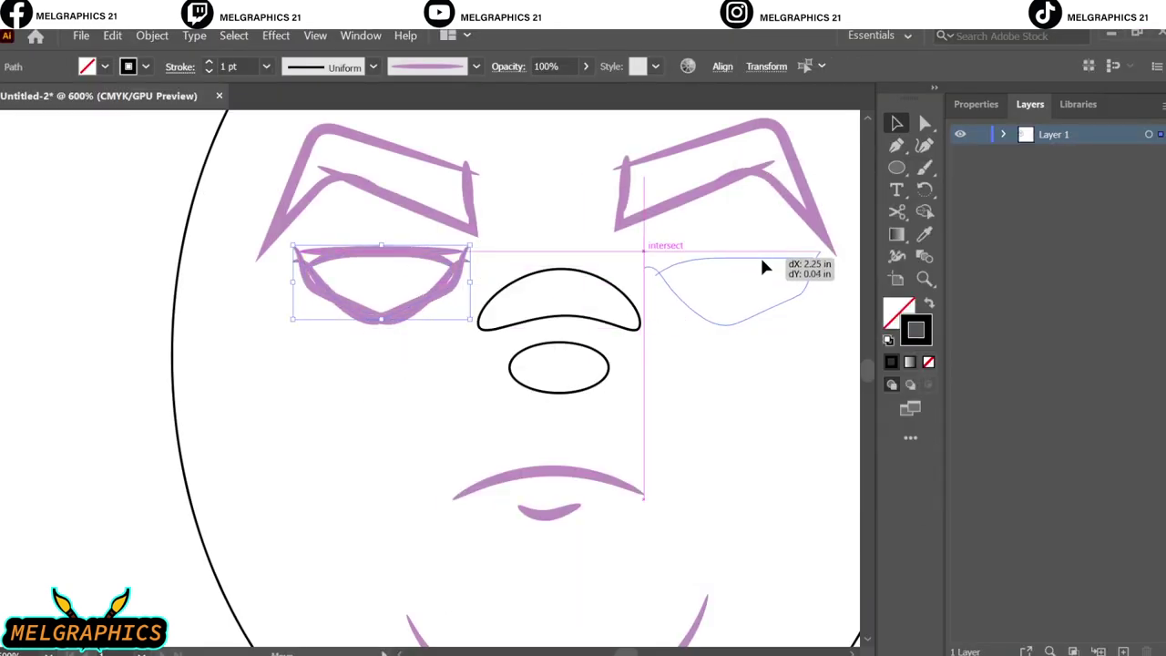
click(721, 416)
key(ctrl+0)
scroll(404, 249, up, 3)
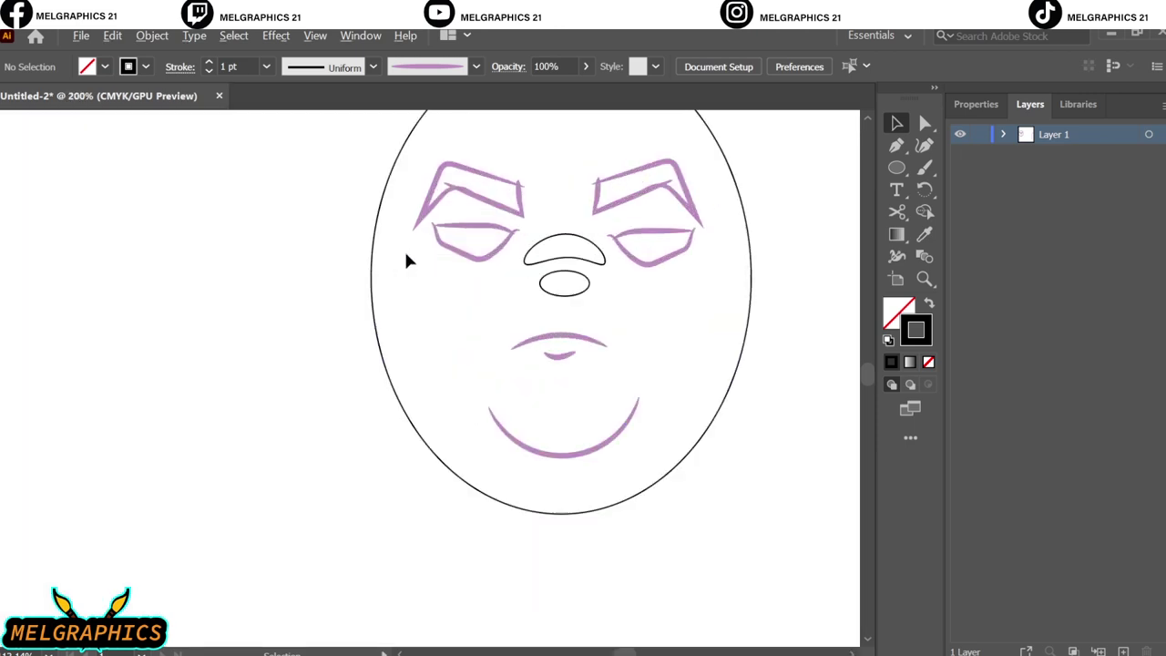
scroll(497, 207, up, 5)
- Paint three pink wrinkle strokes across the forehead
key(b)
mouse_move(271, 284)
mouse_down()
mouse_move(433, 318)
mouse_move(587, 264)
mouse_up()
drag(581, 290, 736, 246)
drag(628, 196, 461, 241)
- Trace the left and right edges of the face oval down around the chin
drag(246, 260, 475, 266)
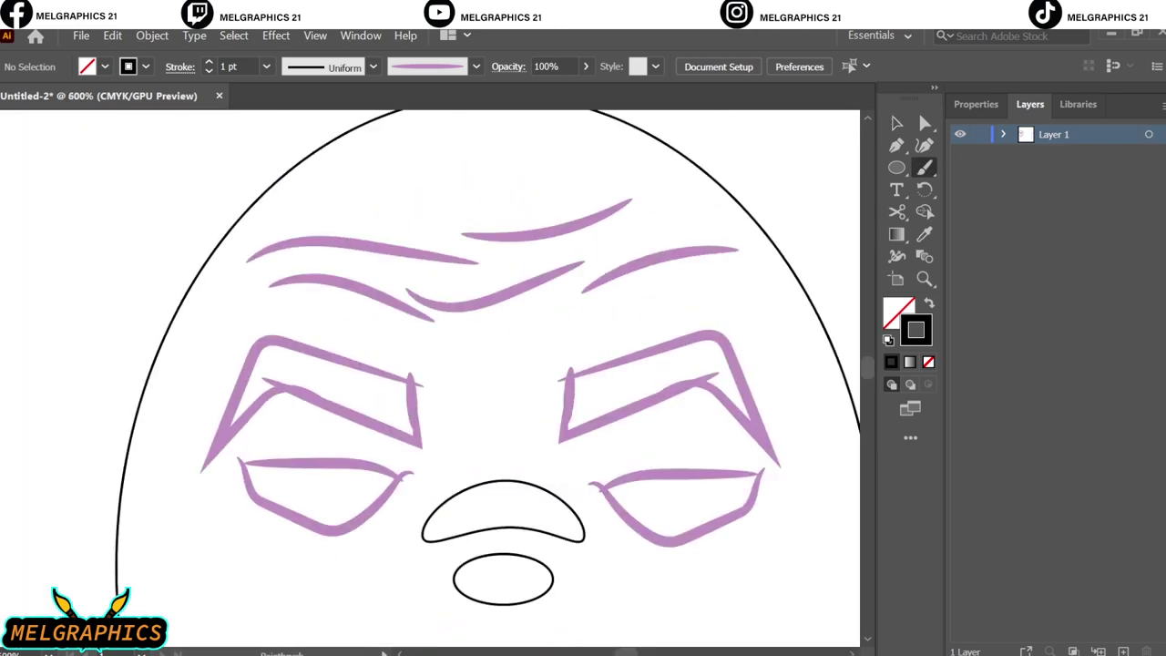
scroll(379, 91, down, 2)
mouse_move(248, 314)
mouse_down()
mouse_move(254, 370)
mouse_move(516, 519)
mouse_up()
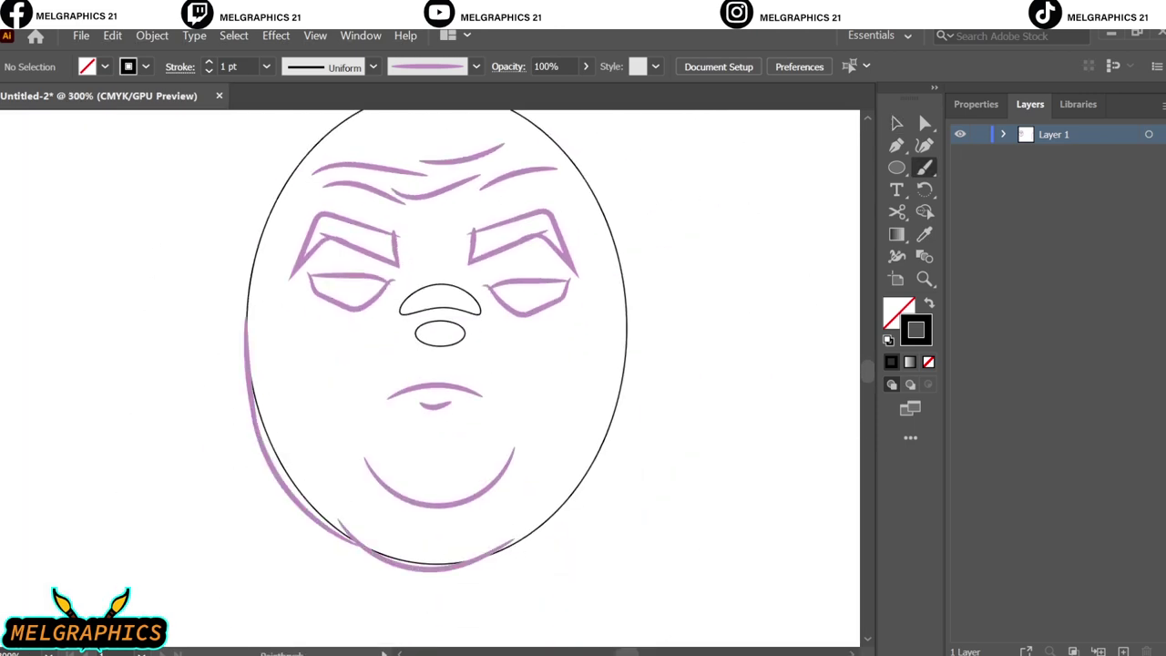
scroll(678, 638, up, 1)
drag(230, 487, 458, 492)
key(ctrl+z)
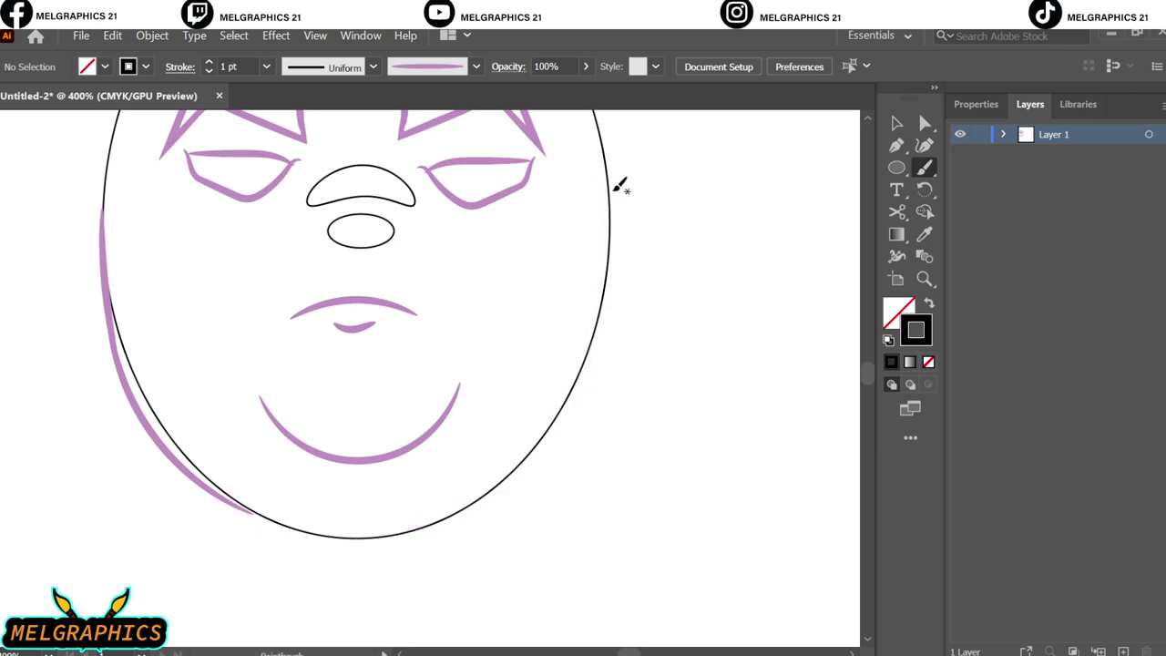
drag(609, 337, 428, 524)
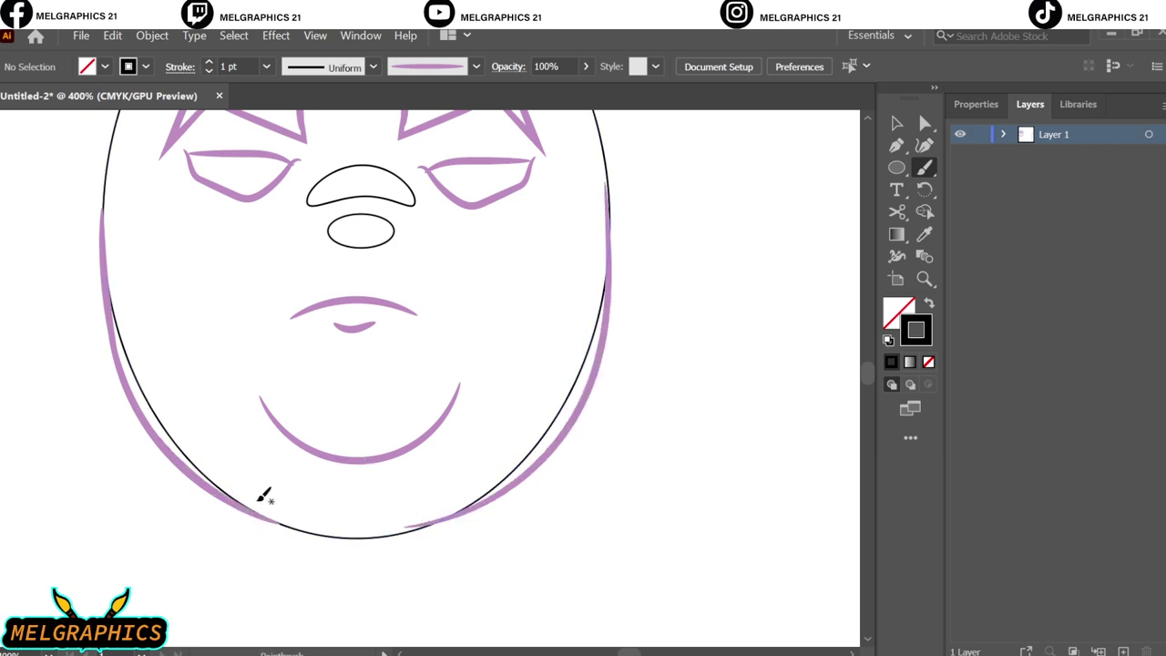
drag(260, 500, 460, 500)
key(ctrl+0)
click(1004, 134)
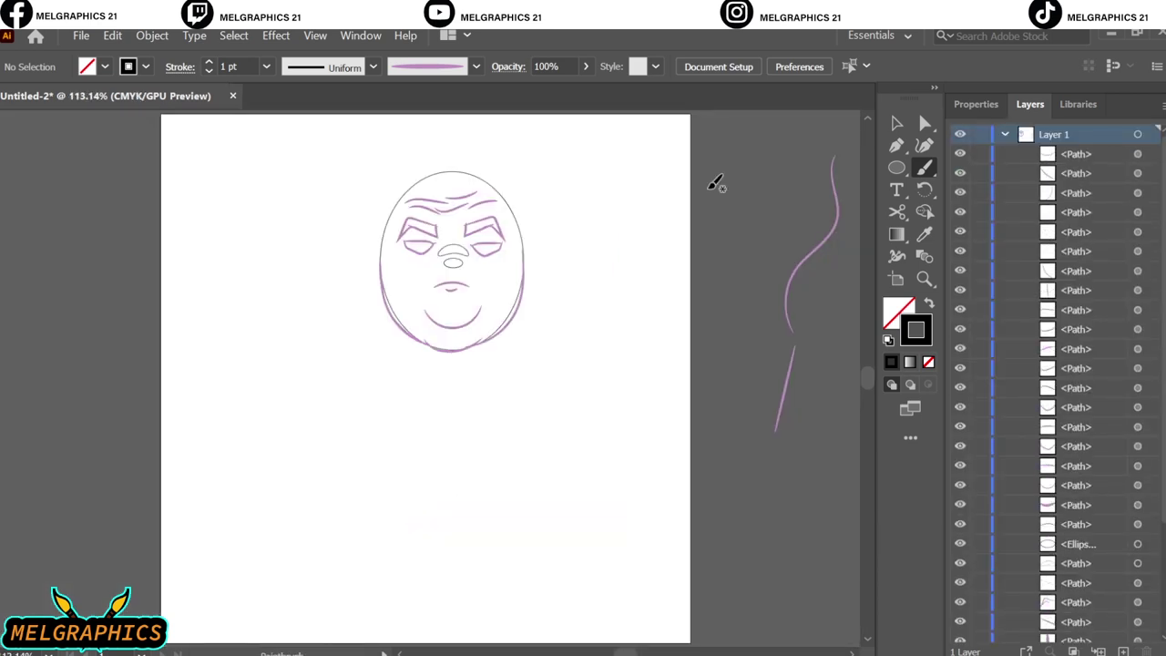
- Lock the face oval in the Layers panel so it stays put
key(v)
scroll(1018, 392, down, 3)
click(980, 595)
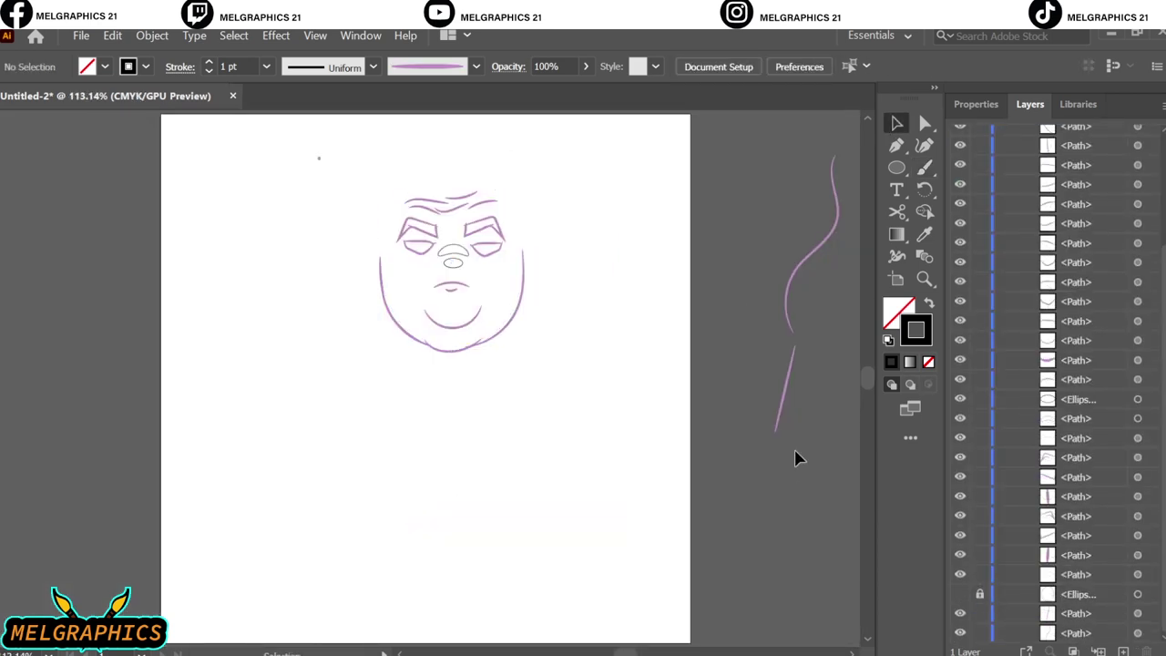
scroll(467, 195, up, 4)
- Paintbrush the head outline: upper-left side, right side and across the top
key(b)
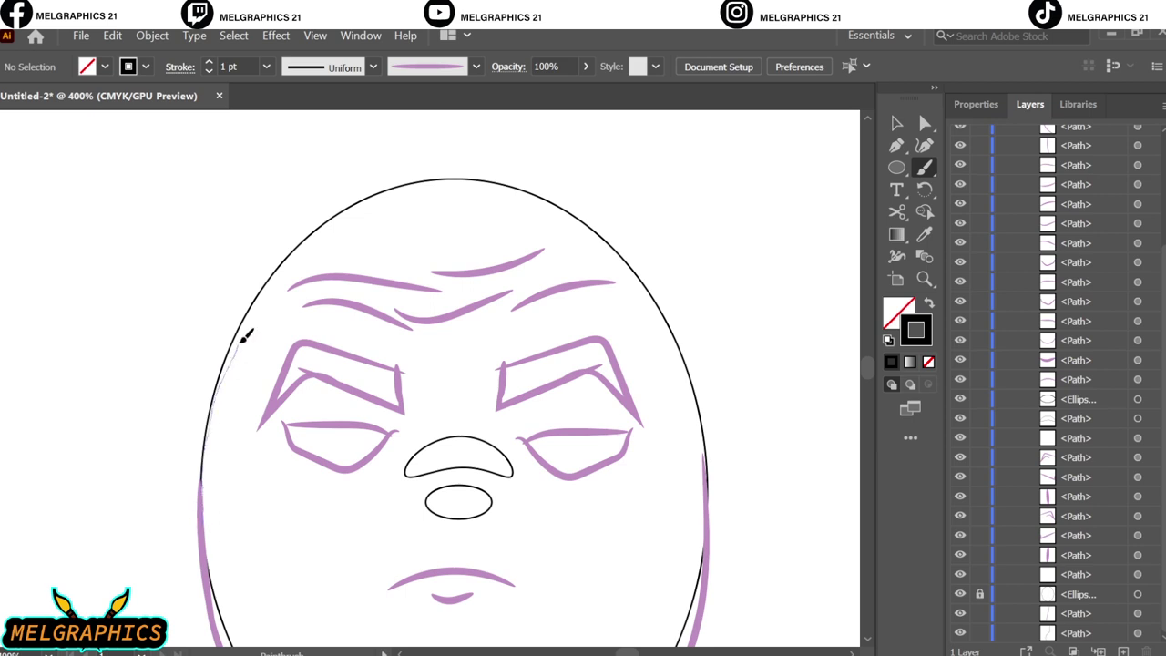
mouse_move(242, 341)
mouse_down()
mouse_move(235, 351)
mouse_move(291, 234)
mouse_up()
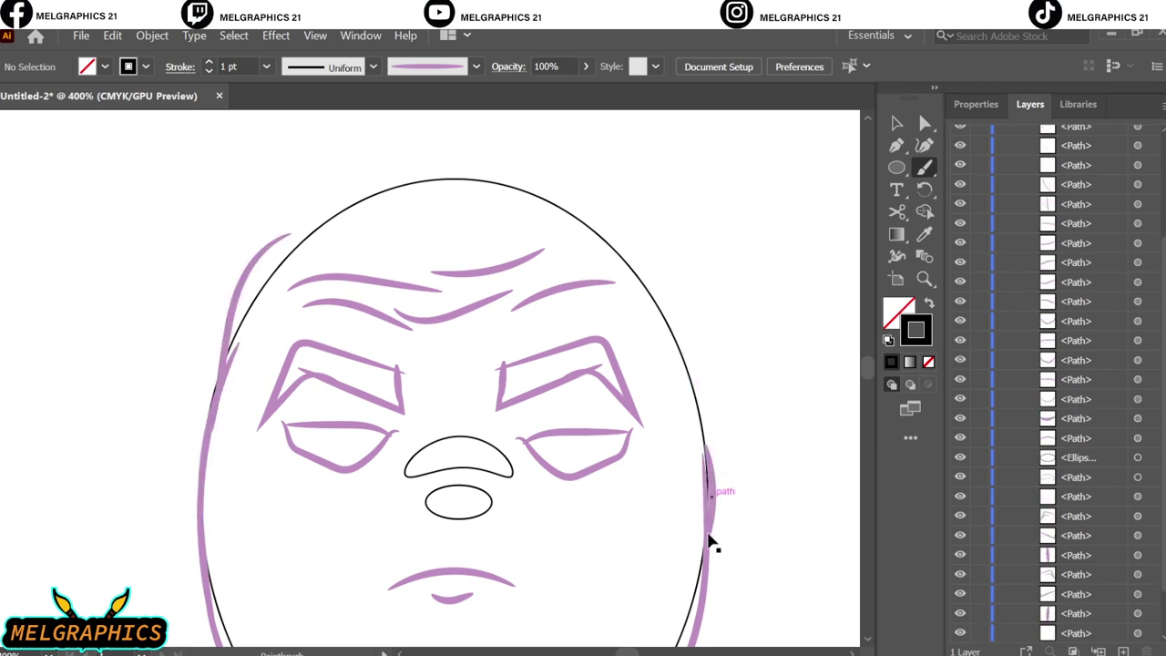
mouse_move(711, 542)
mouse_down()
mouse_move(695, 346)
mouse_move(495, 164)
mouse_up()
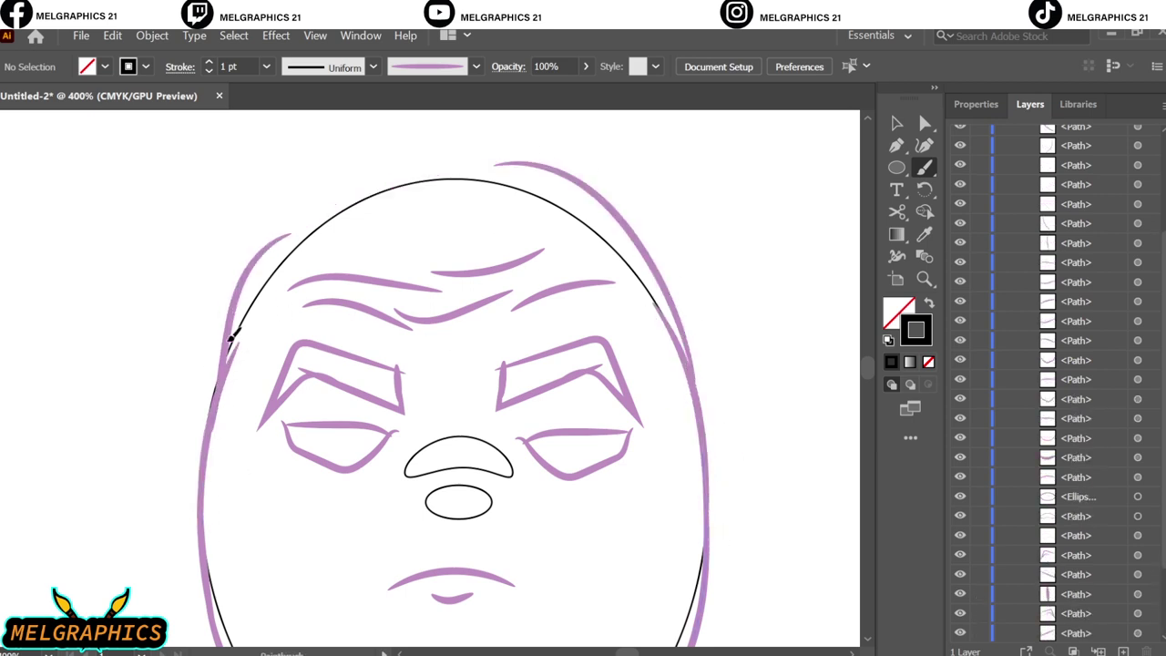
drag(228, 331, 588, 178)
key(ctrl+0)
scroll(415, 229, up, 4)
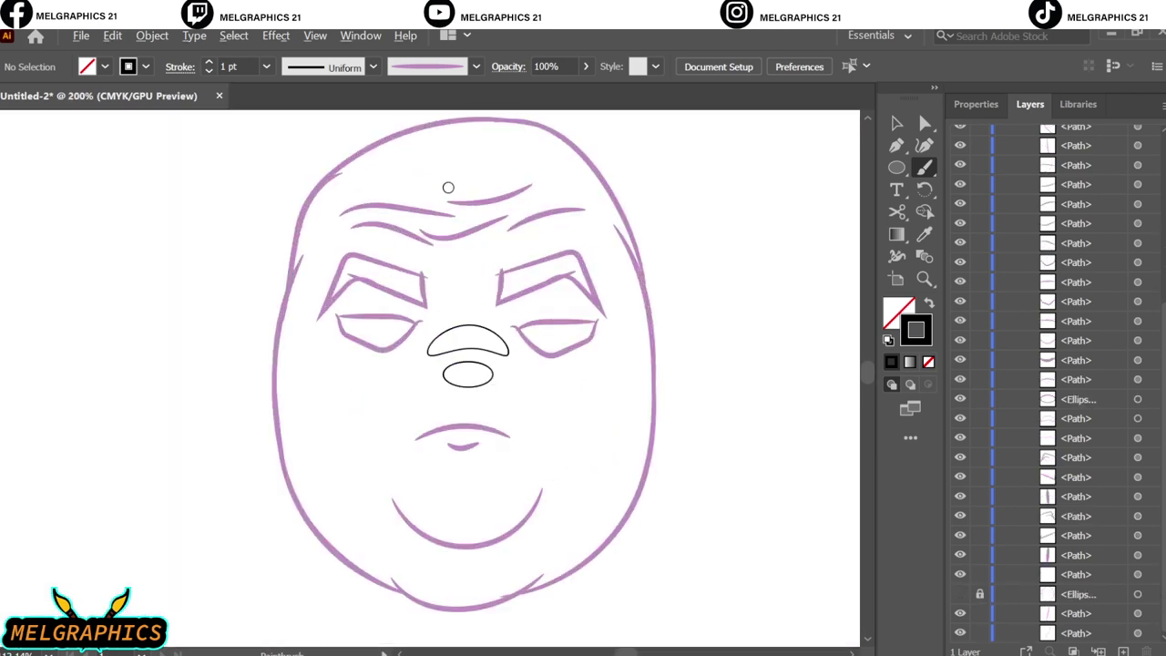
scroll(455, 255, up, 2)
- Add another upper-left head stroke and a short cheek stroke beside the left eye
drag(404, 226, 290, 301)
key(ctrl+0)
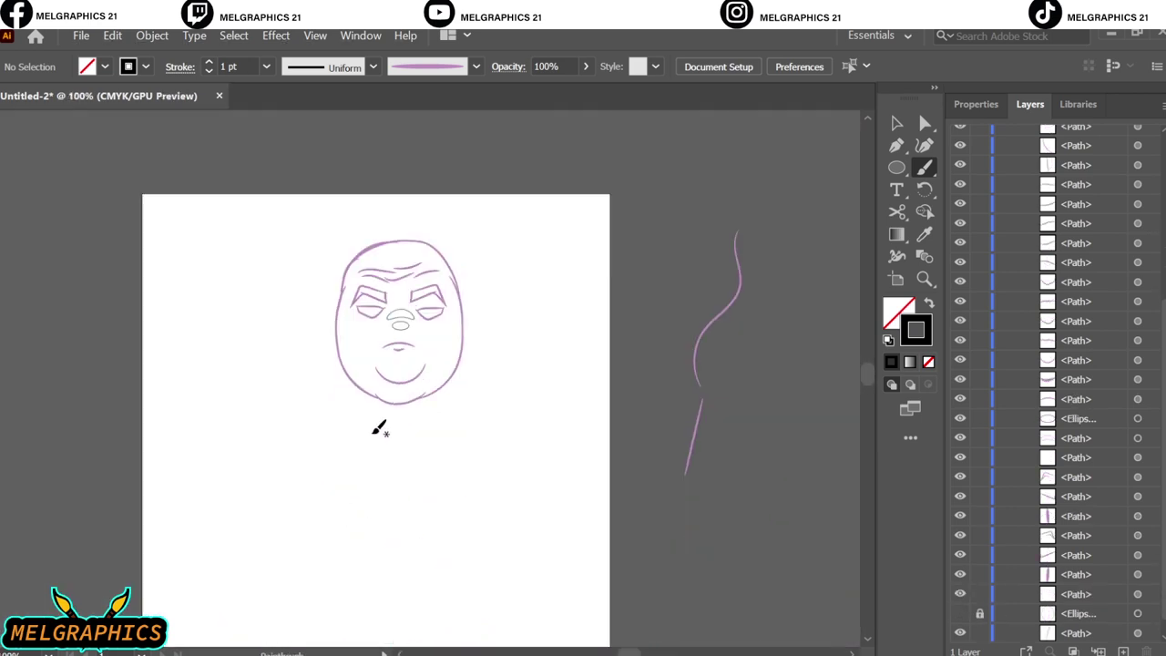
scroll(382, 429, up, 5)
drag(185, 326, 226, 296)
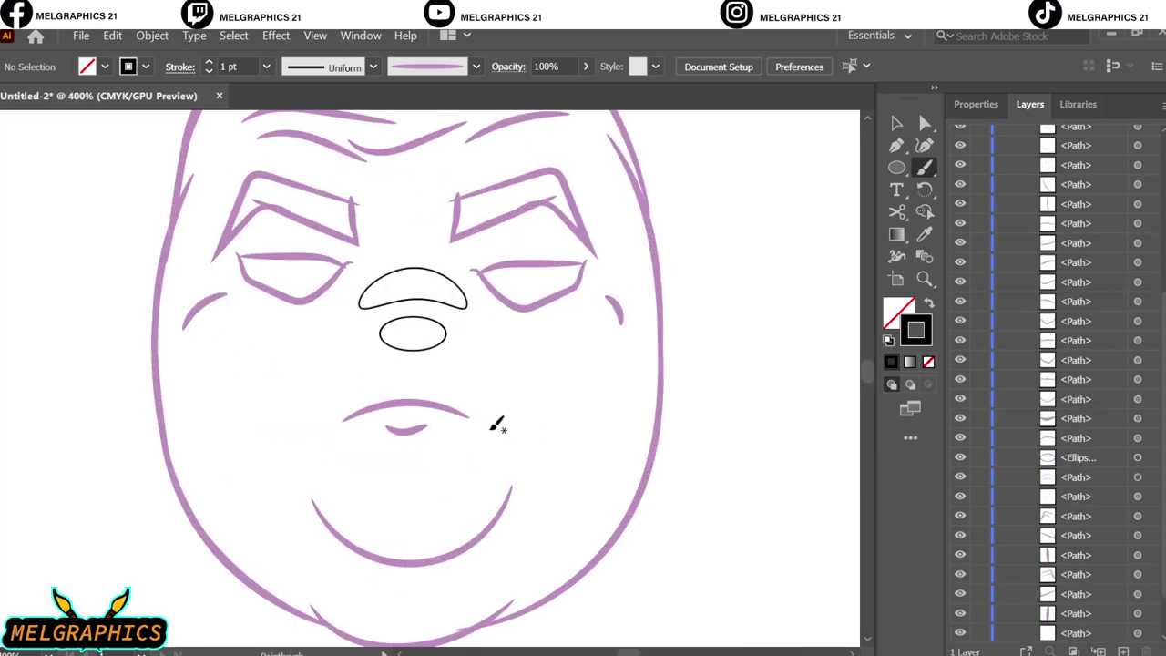
key(ctrl+0)
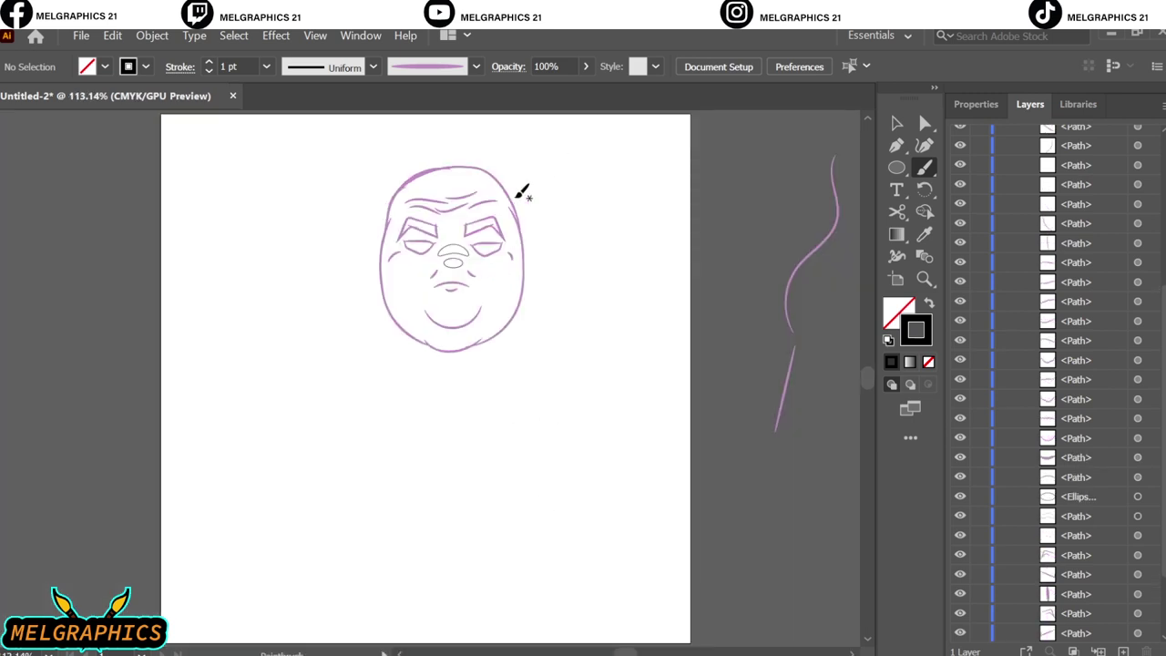
- Paintbrush the left ear's outer outline and inner strokes, redrawing one inner stroke
scroll(308, 266, up, 3)
scroll(278, 274, up, 2)
drag(232, 291, 283, 488)
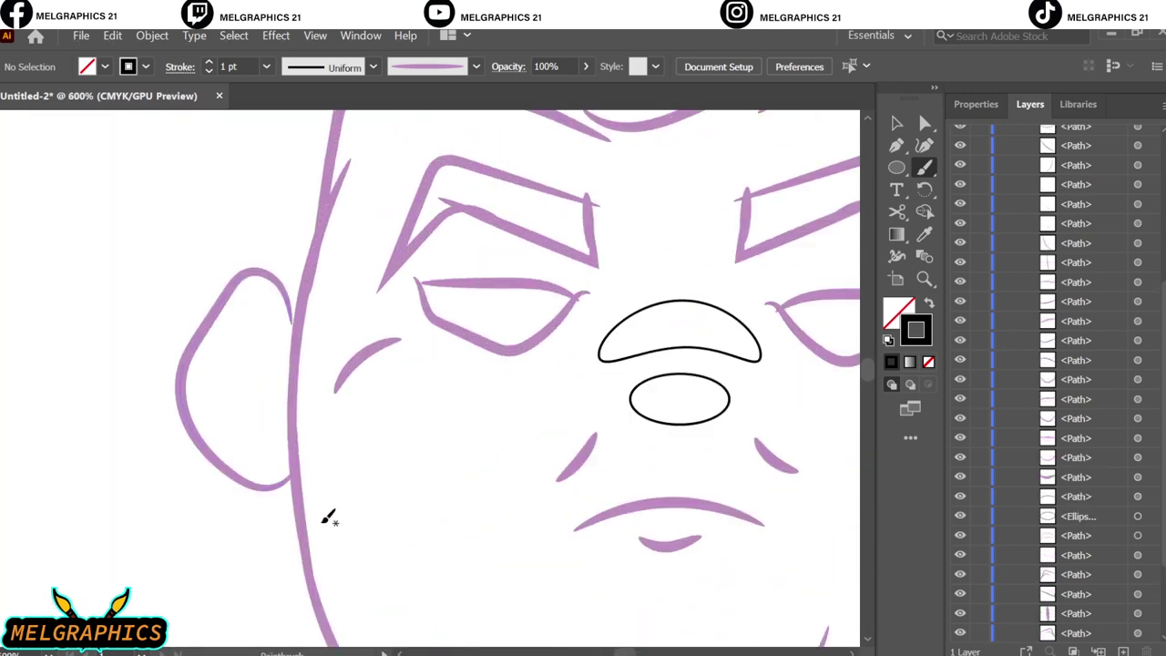
mouse_move(301, 310)
mouse_down()
mouse_move(273, 332)
mouse_move(260, 412)
mouse_up()
drag(223, 447, 271, 428)
drag(202, 353, 219, 419)
drag(270, 305, 233, 351)
key(ctrl+z)
key(ctrl+z)
key(ctrl+z)
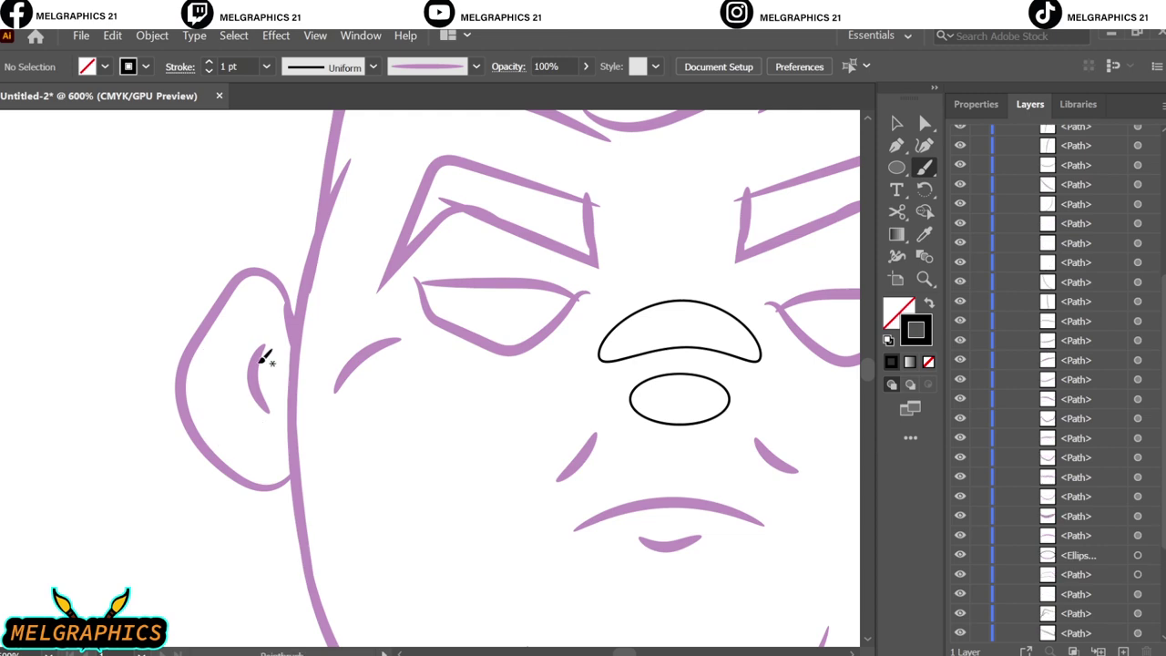
mouse_move(264, 310)
mouse_down()
mouse_move(208, 410)
mouse_move(262, 421)
mouse_up()
key(ctrl+0)
- Make a reflected copy of the left ear and place it on the right of the head
key(v)
drag(359, 242, 383, 282)
right_click(383, 266)
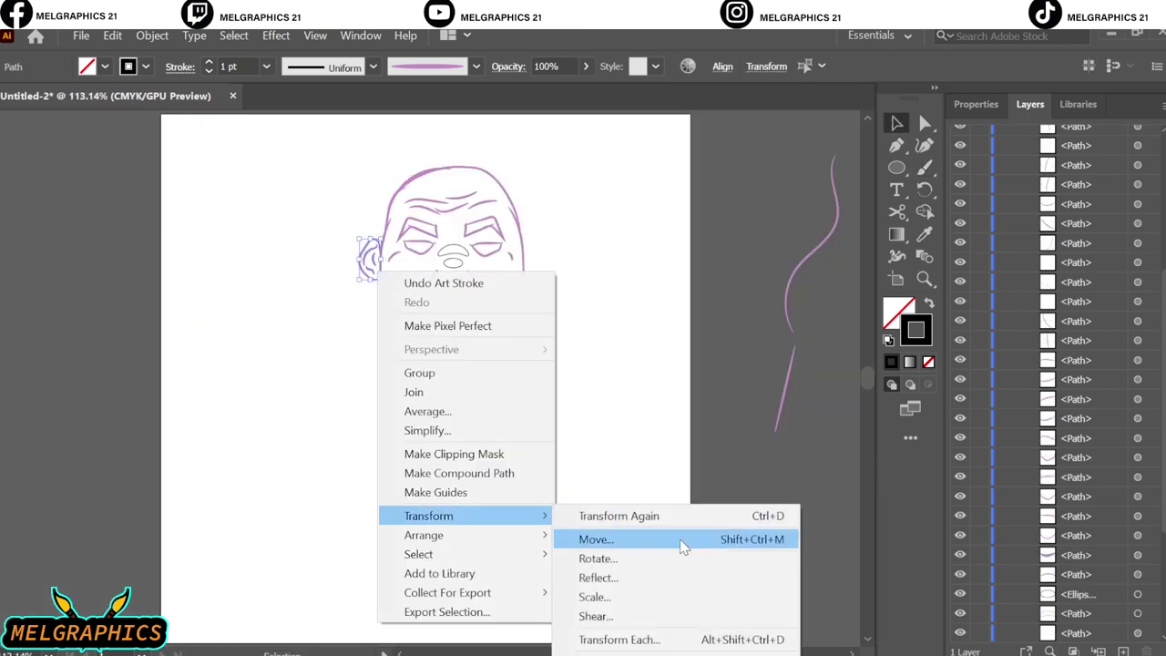
click(692, 574)
click(793, 453)
scroll(453, 270, up, 4)
drag(195, 260, 762, 274)
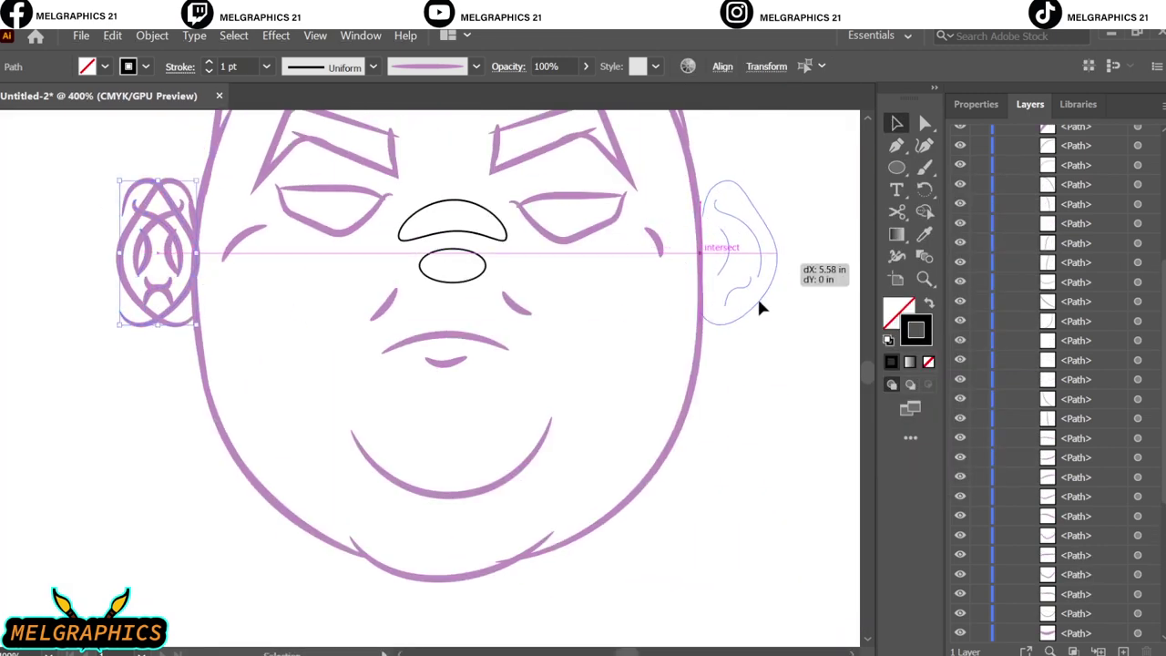
key(ctrl+1)
- Brush over the top of the nose and the nostril, nudging the nostril slightly right
scroll(526, 326, up, 5)
key(b)
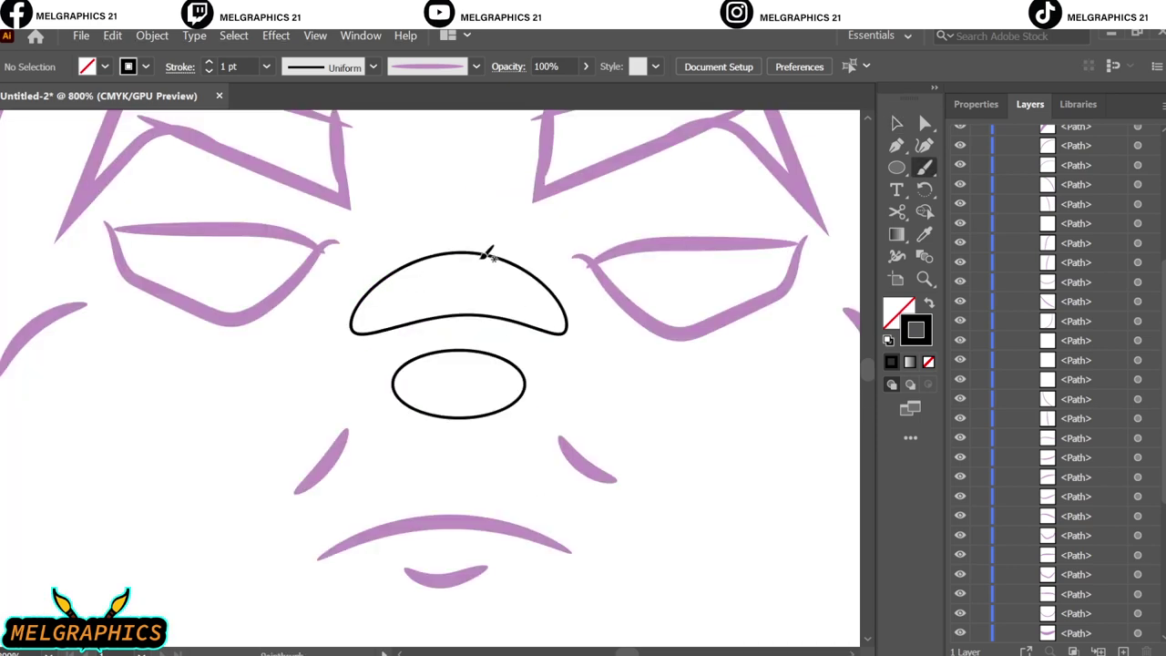
drag(553, 334, 553, 335)
drag(450, 345, 419, 348)
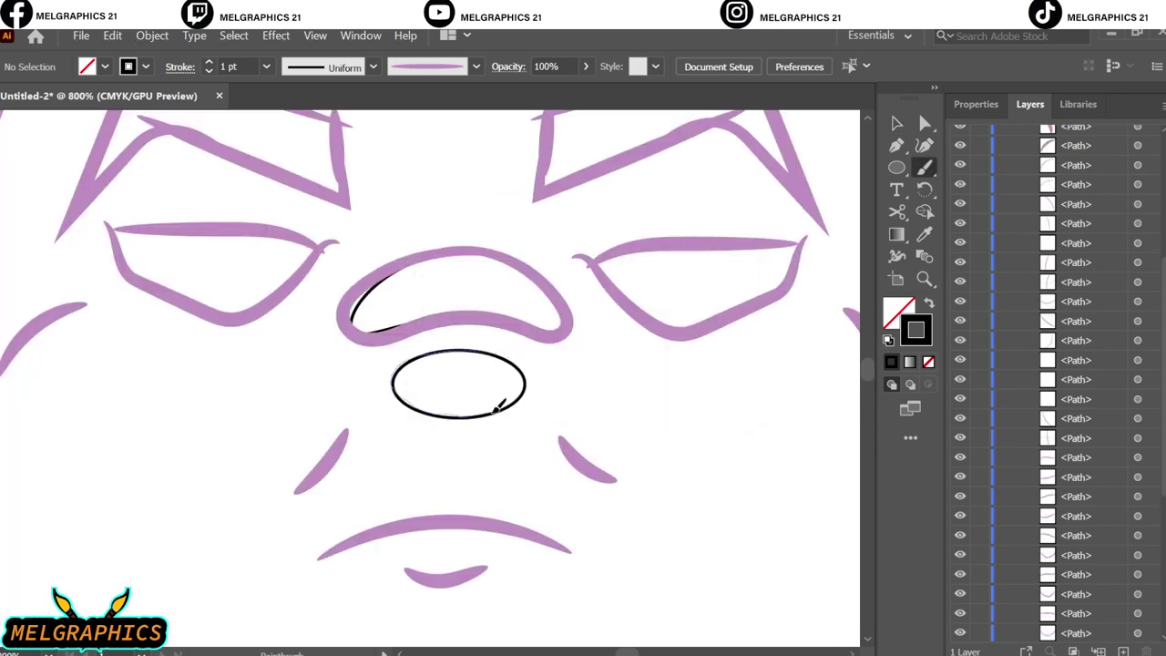
scroll(459, 316, up, 1)
key(v)
drag(516, 387, 520, 387)
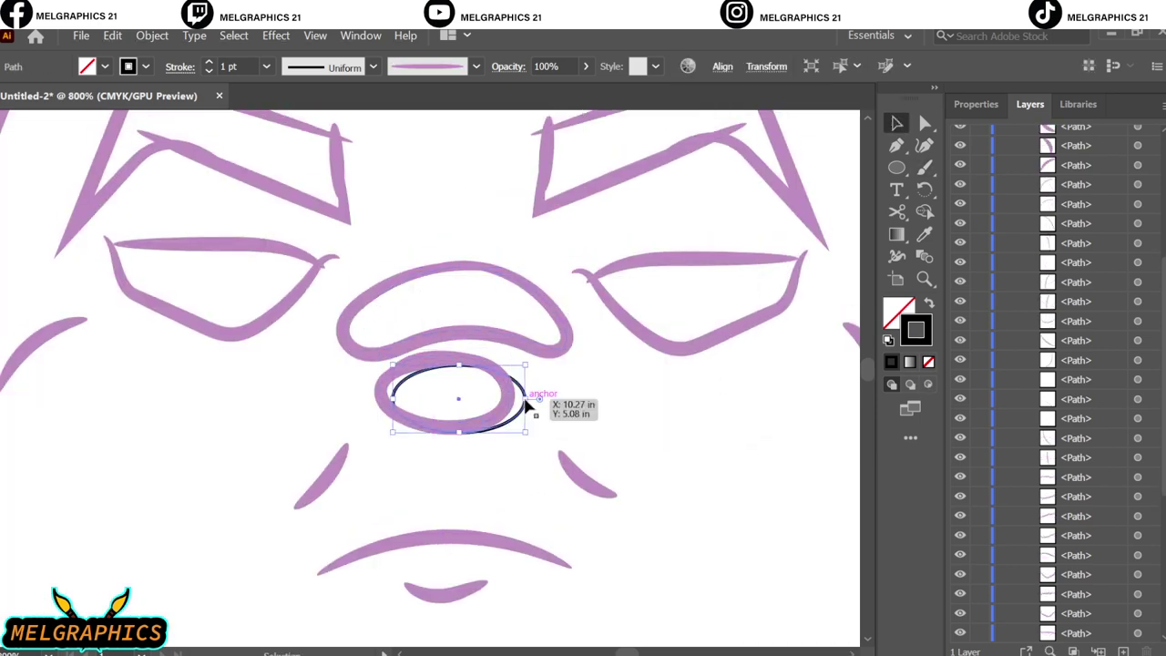
click(635, 425)
key(ctrl+0)
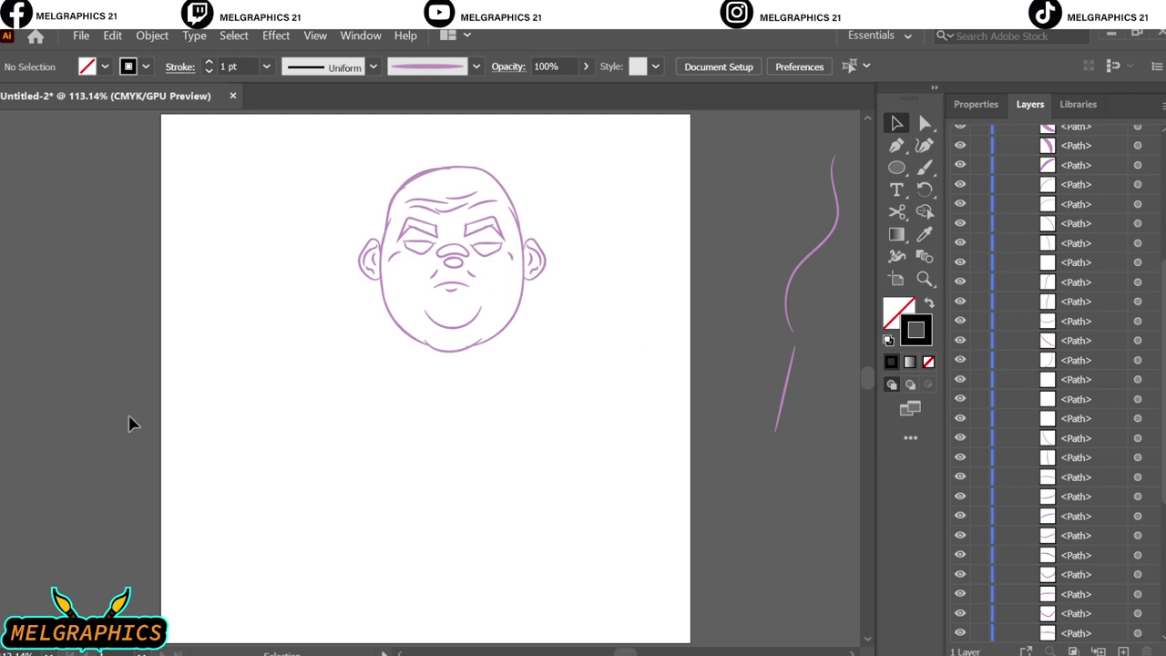
- Draw the neck with strokes down from both jaws and a line across its base
scroll(446, 386, up, 1)
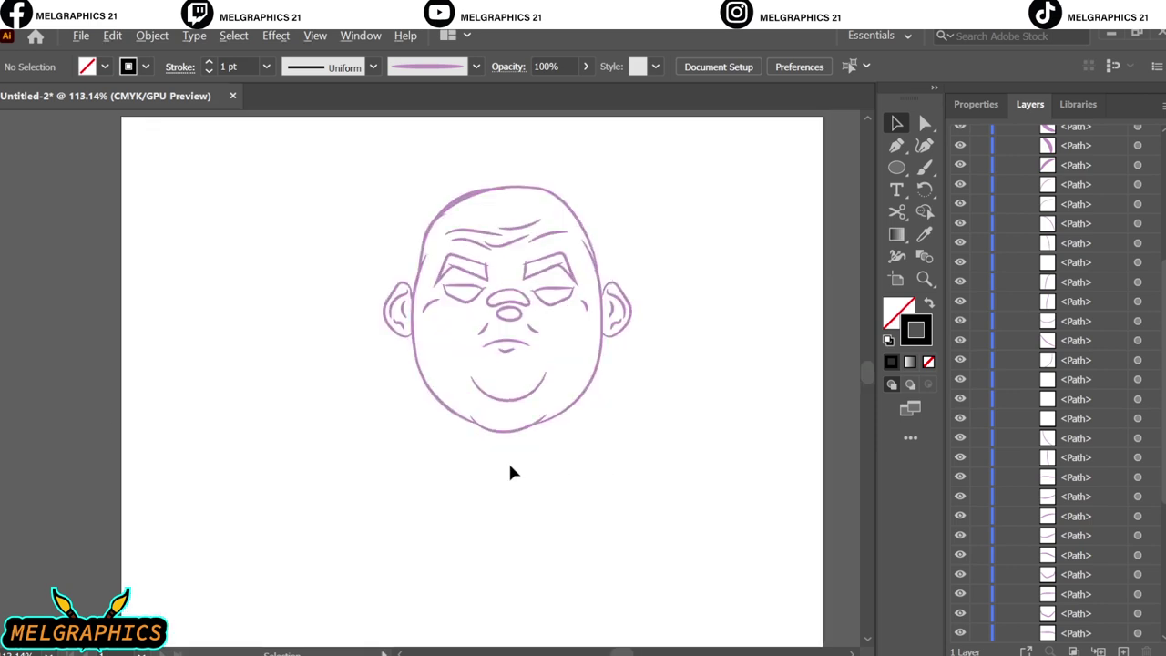
scroll(510, 456, up, 4)
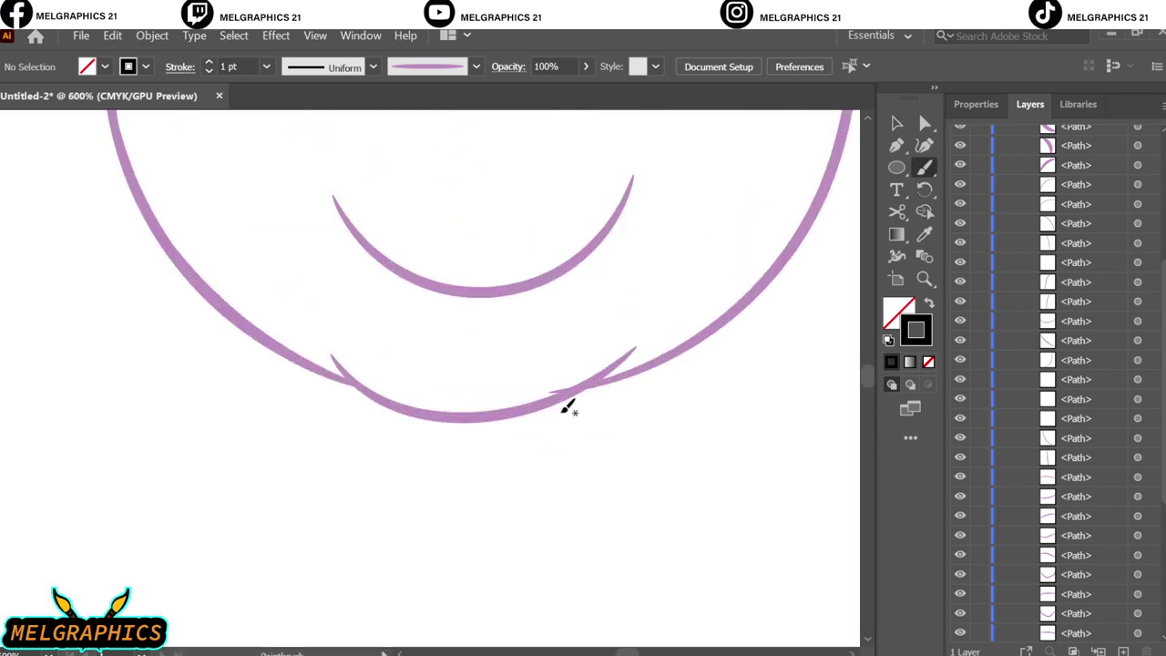
drag(346, 376, 369, 448)
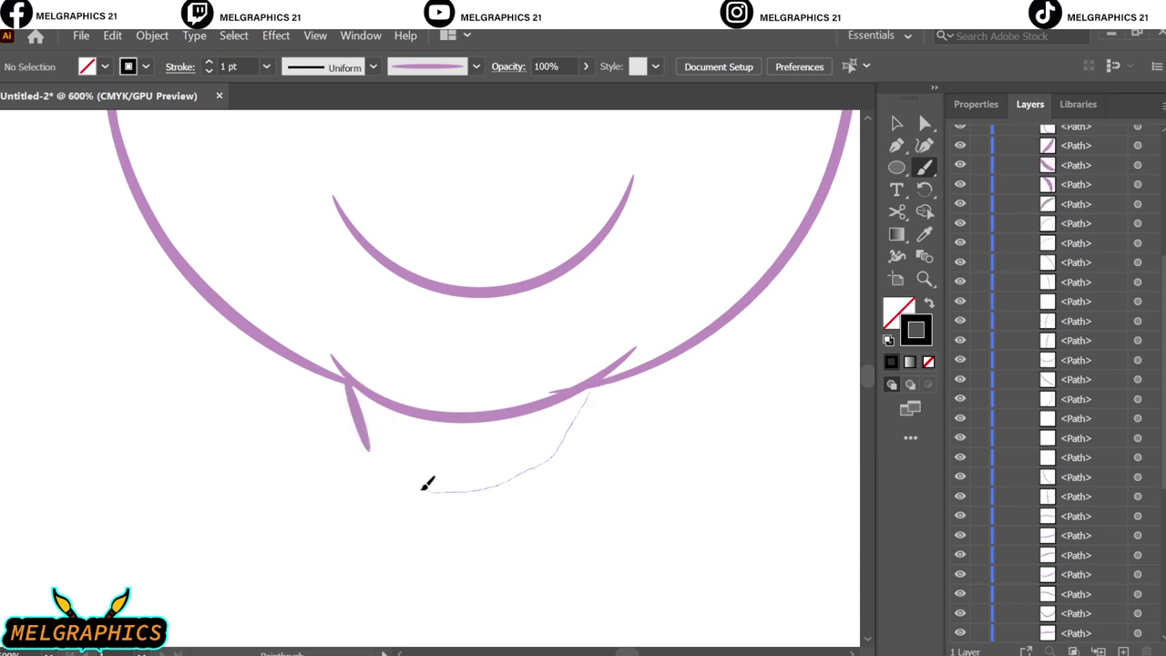
drag(425, 484, 365, 428)
key(ctrl+z)
drag(587, 383, 553, 448)
mouse_move(372, 453)
mouse_down()
mouse_move(524, 465)
mouse_move(551, 450)
mouse_up()
key(ctrl+0)
scroll(455, 323, up, 3)
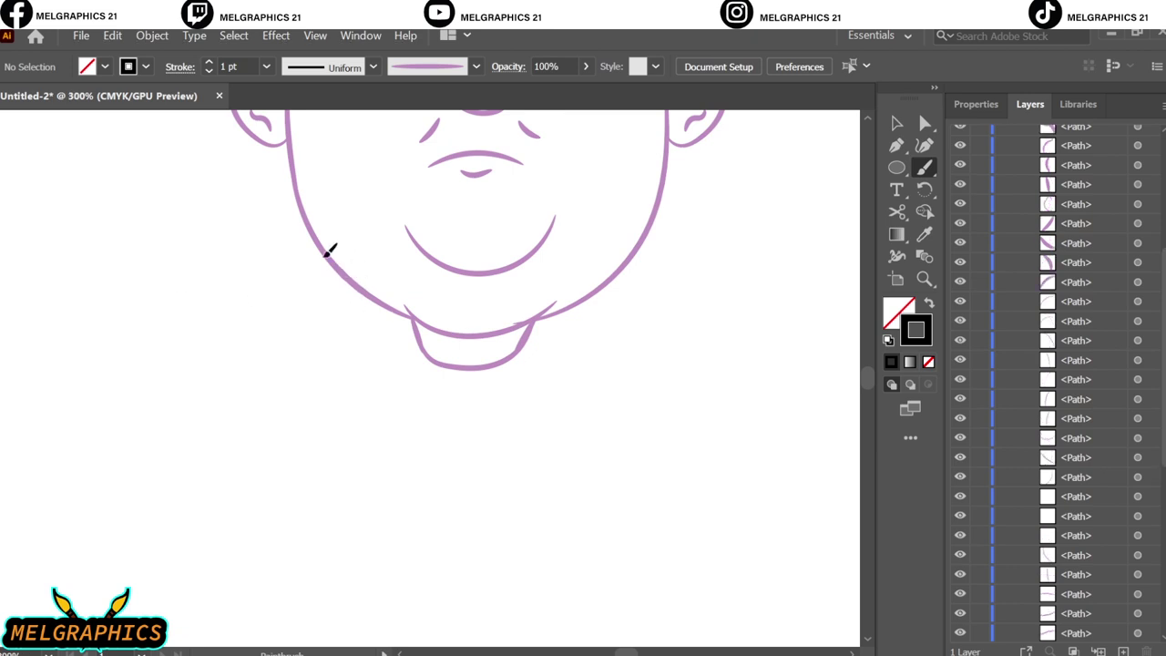
- Draw the left and right shoulder lines of the collar below the neck
mouse_move(330, 248)
mouse_down()
mouse_move(268, 294)
mouse_move(254, 410)
mouse_up()
mouse_move(252, 331)
mouse_down()
mouse_move(225, 386)
mouse_move(269, 417)
mouse_up()
drag(551, 465, 558, 453)
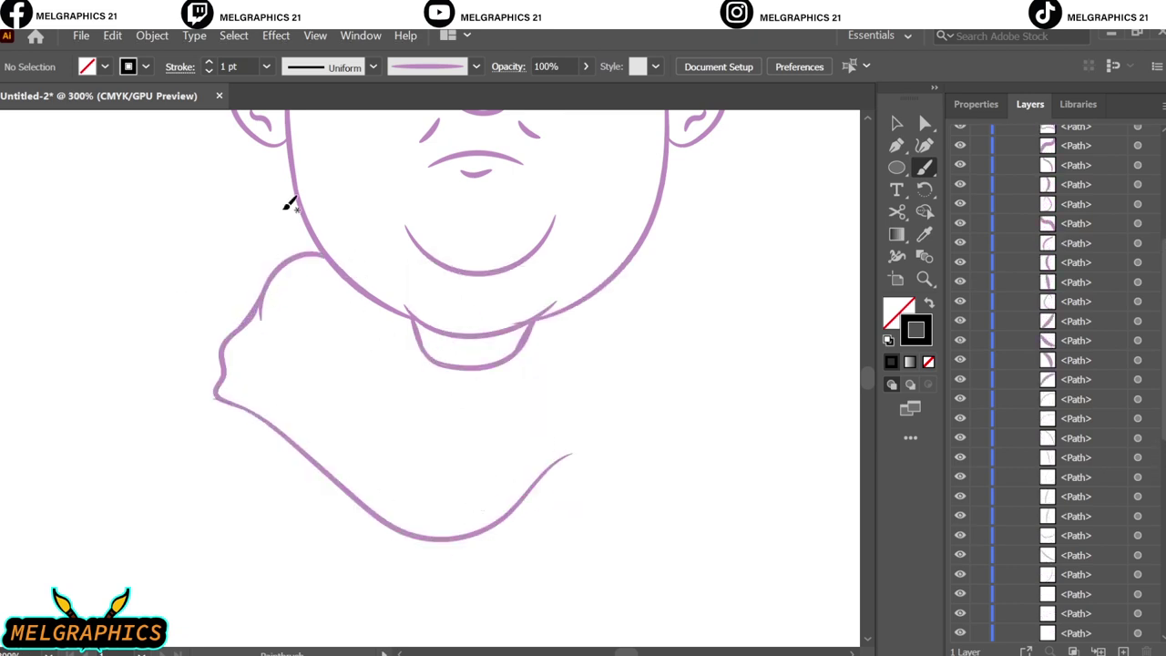
key(ctrl+z)
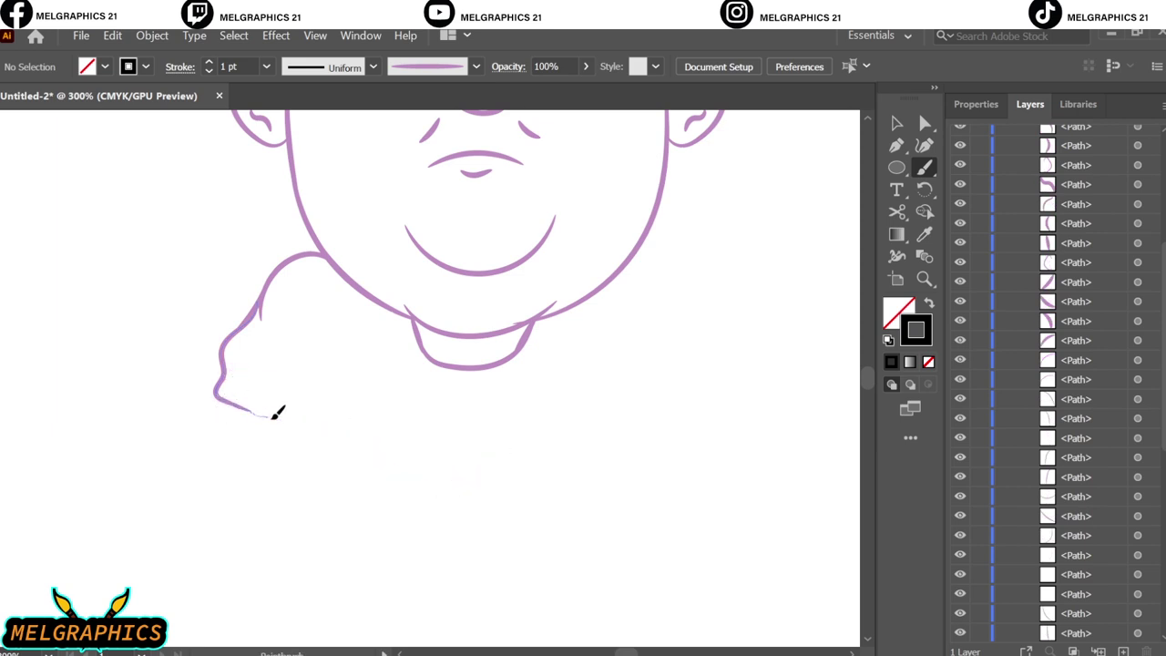
drag(490, 463, 699, 367)
mouse_move(643, 241)
mouse_down()
mouse_move(700, 303)
mouse_move(701, 368)
mouse_up()
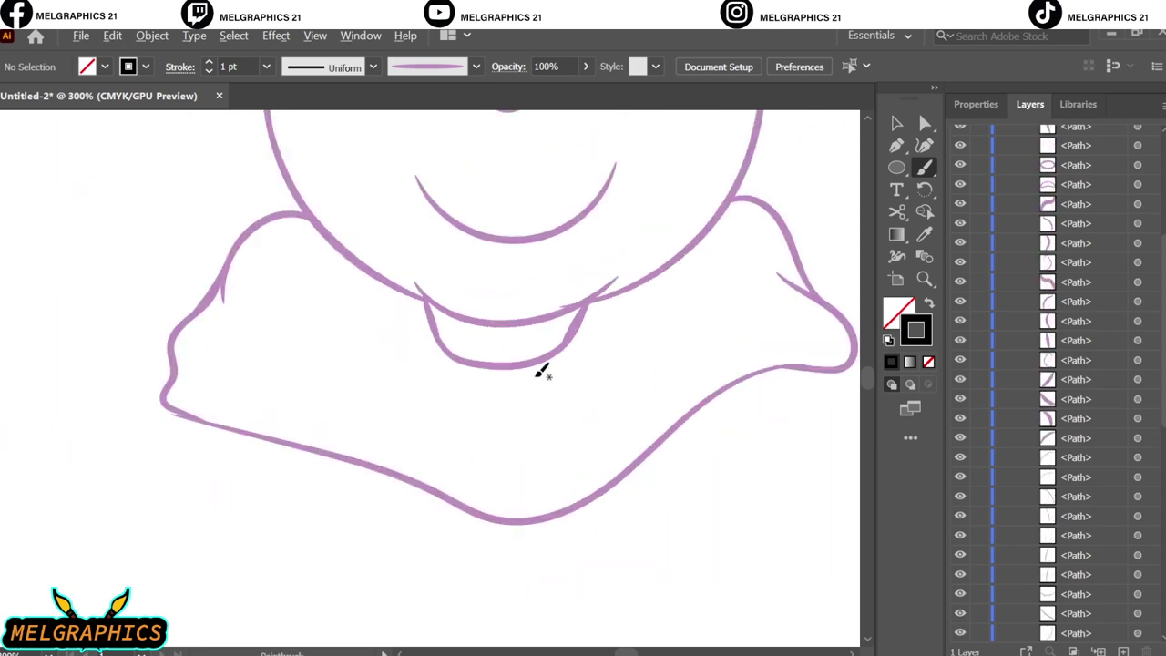
- Replace the neck's bottom curve with a U-shaped one and add collar fold lines
drag(235, 317, 496, 451)
ctrl+click(501, 369)
key(Delete)
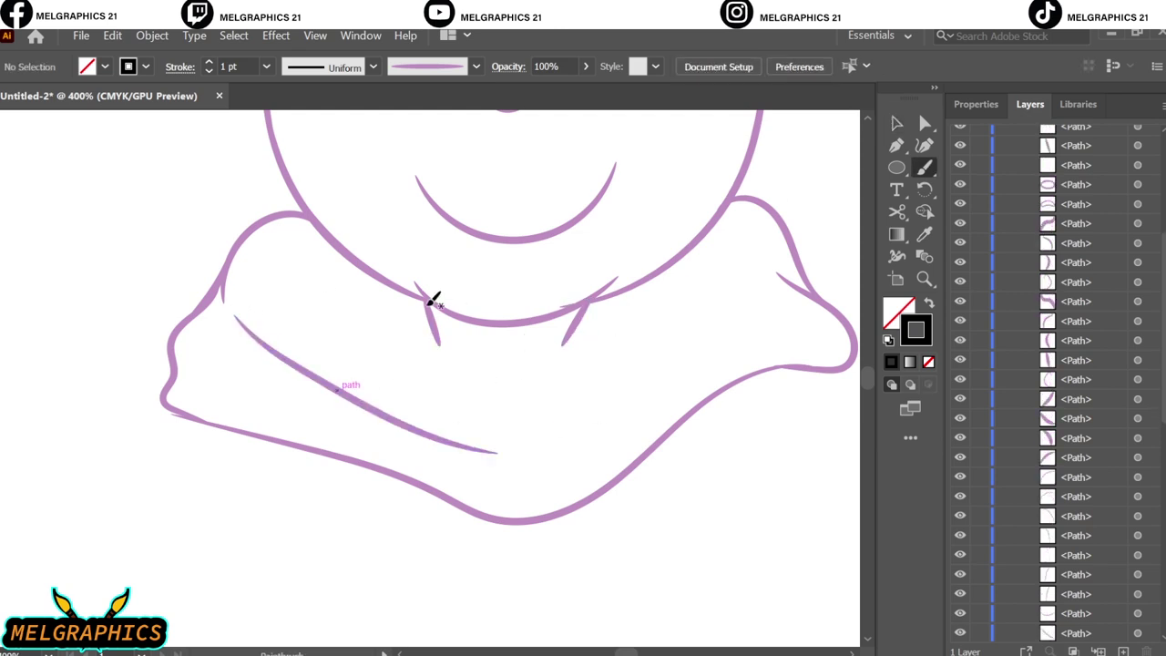
drag(537, 411, 578, 314)
mouse_move(490, 414)
mouse_down()
mouse_move(321, 257)
mouse_move(290, 333)
mouse_up()
drag(191, 378, 369, 444)
drag(543, 408, 698, 271)
drag(609, 411, 783, 333)
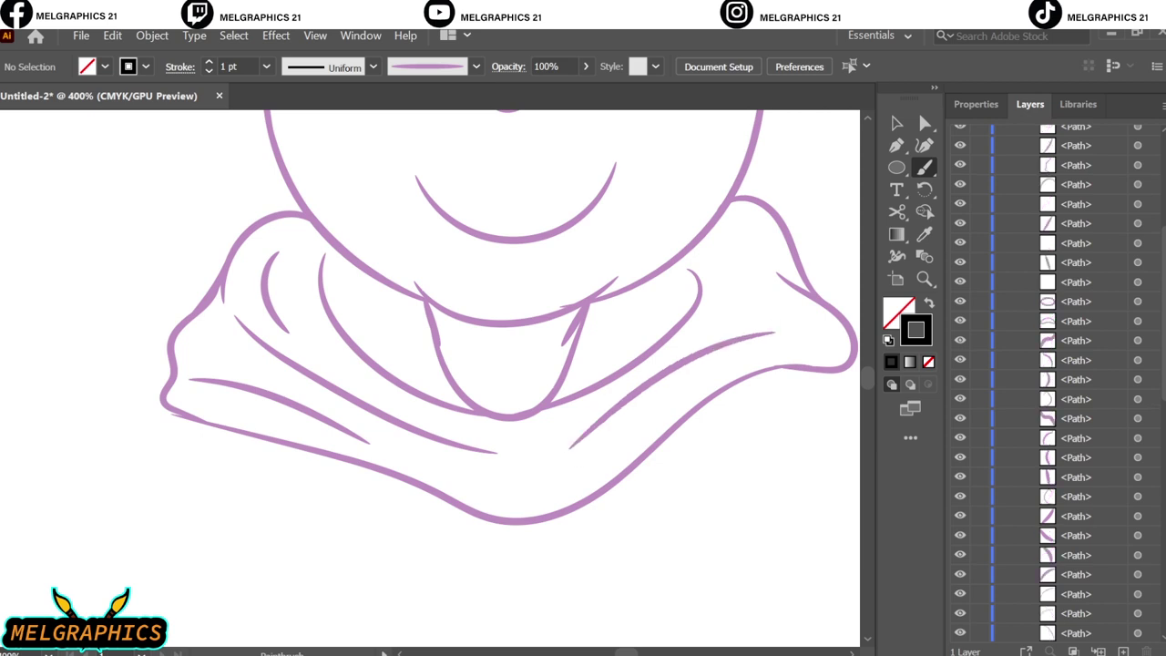
key(ctrl+0)
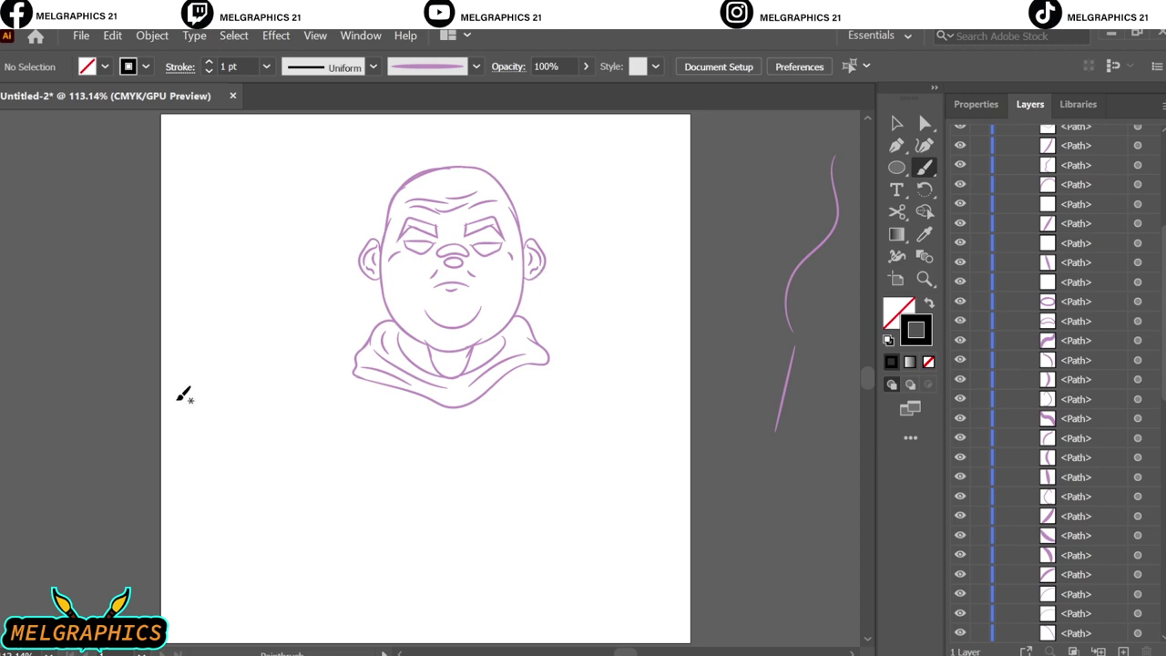
- Group the whole bust sketch, then enlarge and reposition it
key(v)
drag(251, 177, 534, 450)
click(152, 35)
click(176, 94)
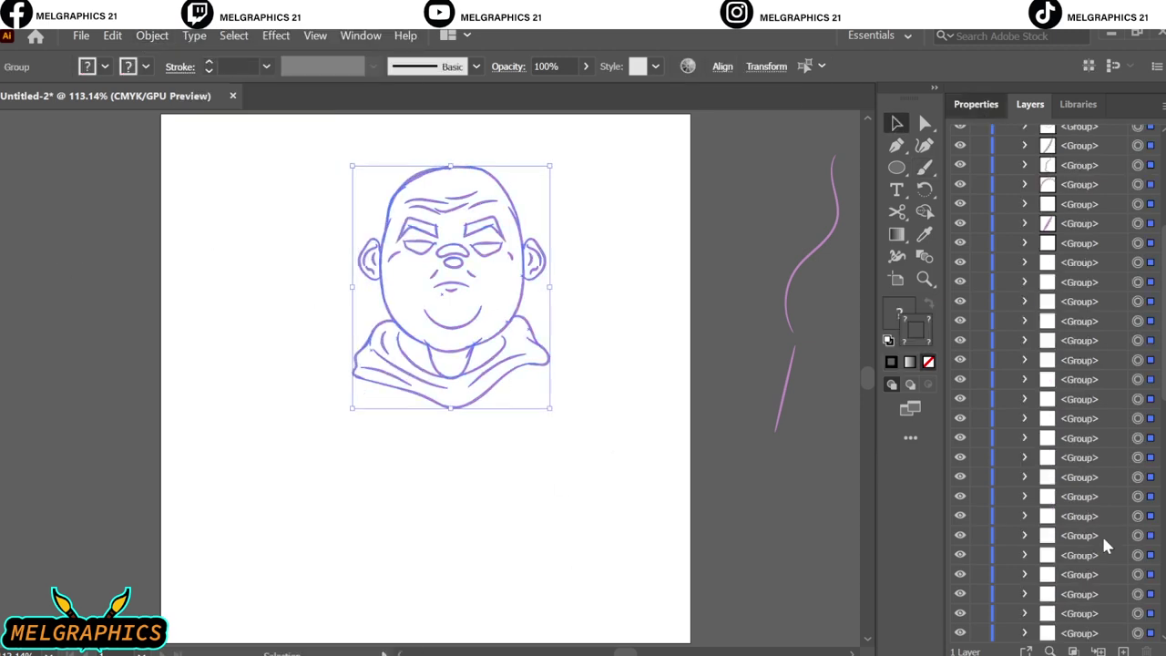
drag(355, 410, 711, 386)
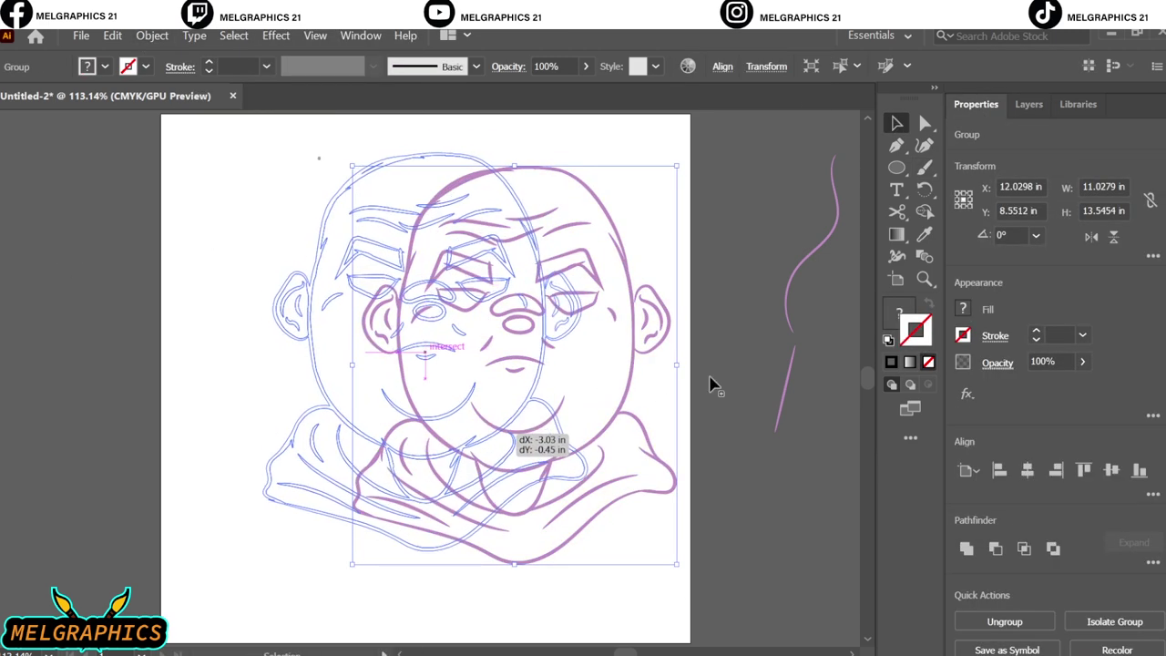
key(ctrl+shift+a)
- Add Layer 2 and load the saved tapered brush library, test-stroking the brush
click(1031, 106)
click(1005, 134)
click(1124, 652)
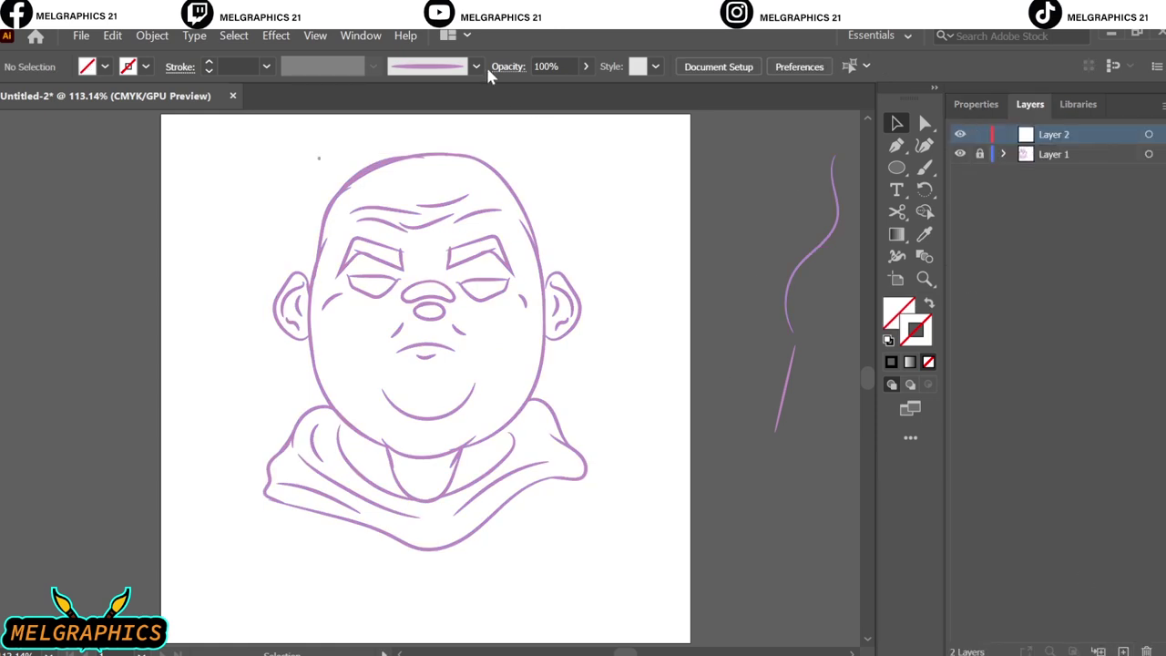
click(475, 66)
click(305, 211)
click(552, 414)
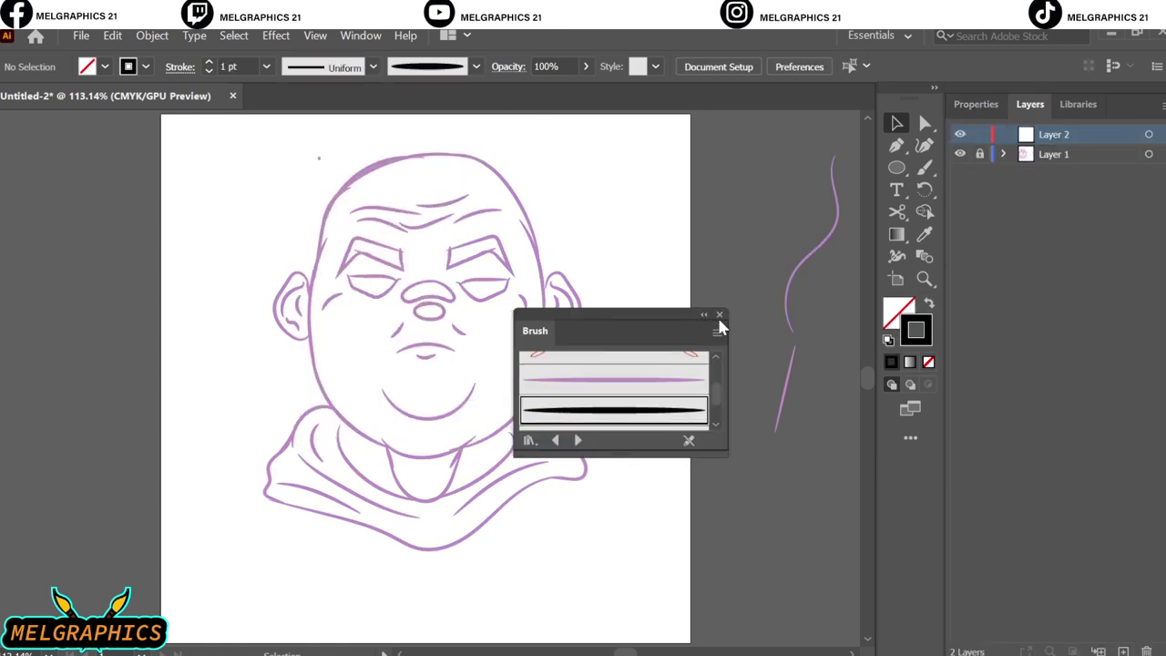
key(b)
drag(801, 206, 762, 293)
click(720, 308)
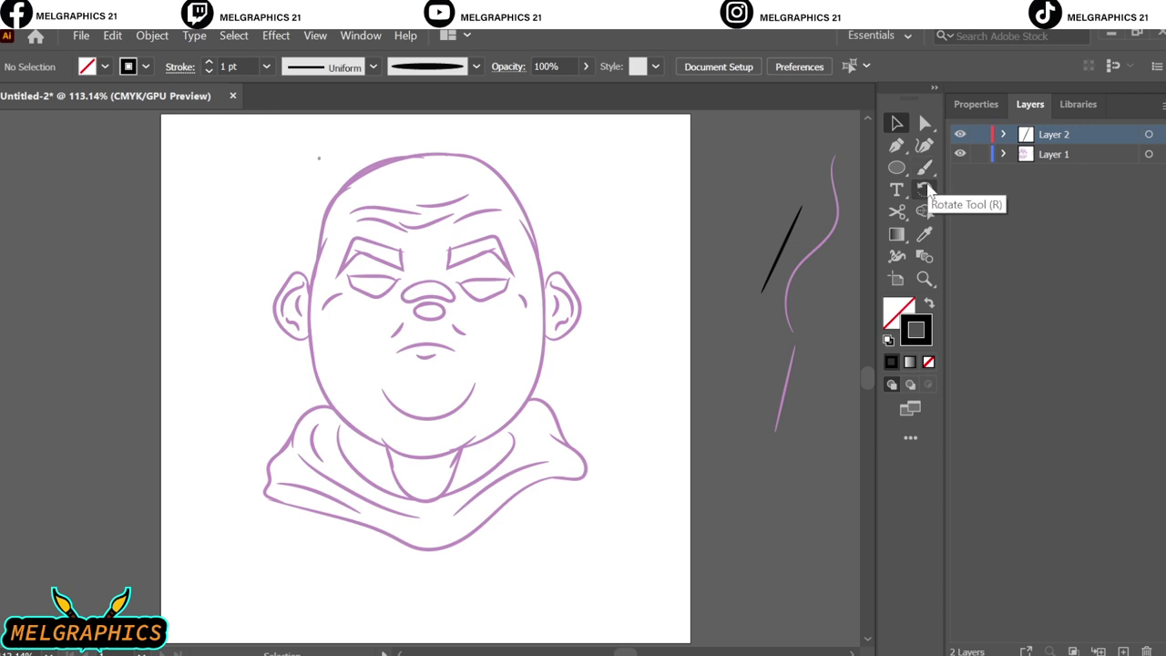
- Fade all of the Layer 1 sketch artwork to 21% opacity
click(1055, 154)
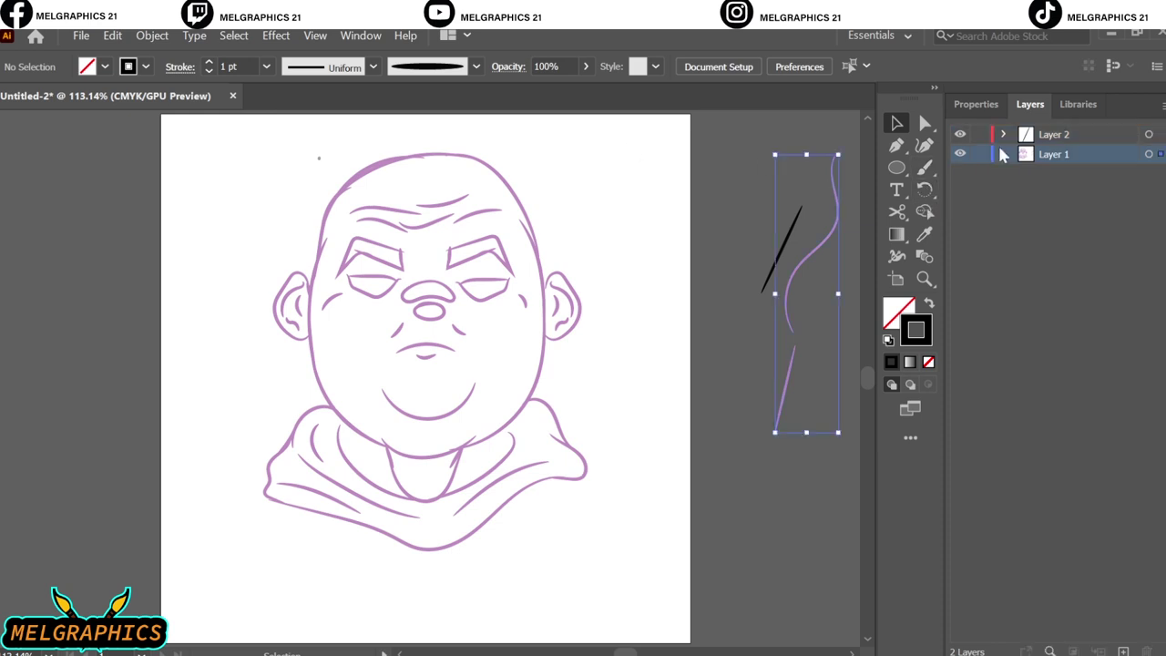
key(ctrl+shift+a)
click(1005, 154)
click(346, 187)
click(586, 67)
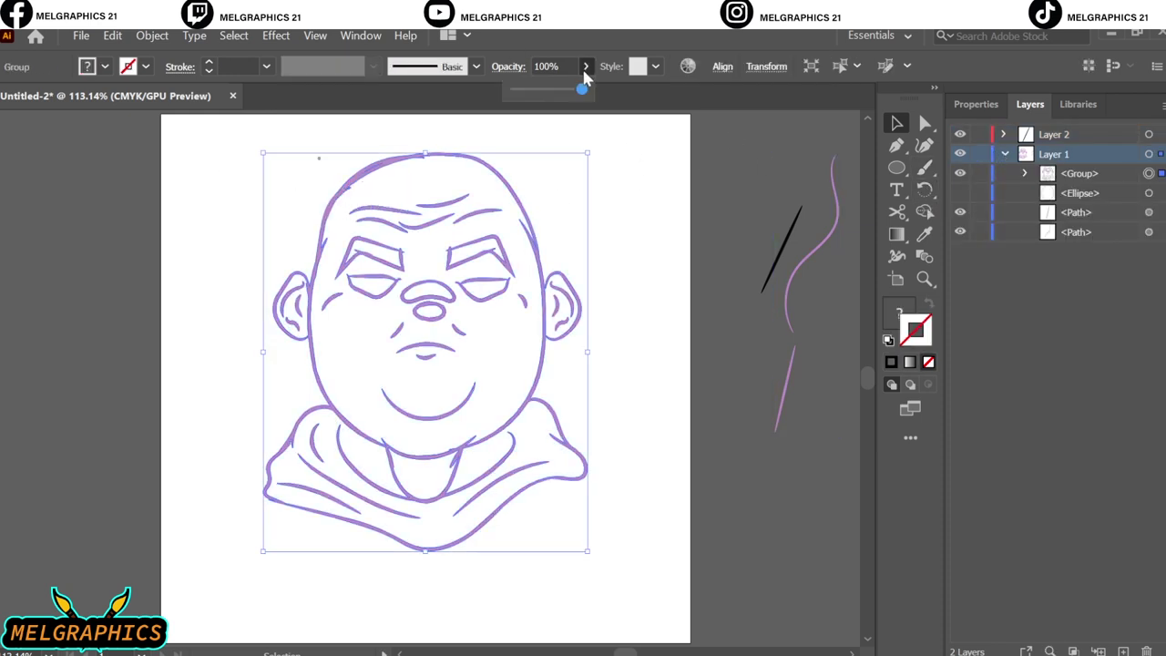
drag(583, 86, 528, 86)
click(692, 247)
- Lock the sketch layer and make Layer 2 the active drawing layer
click(1005, 154)
click(1054, 134)
key(b)
click(475, 67)
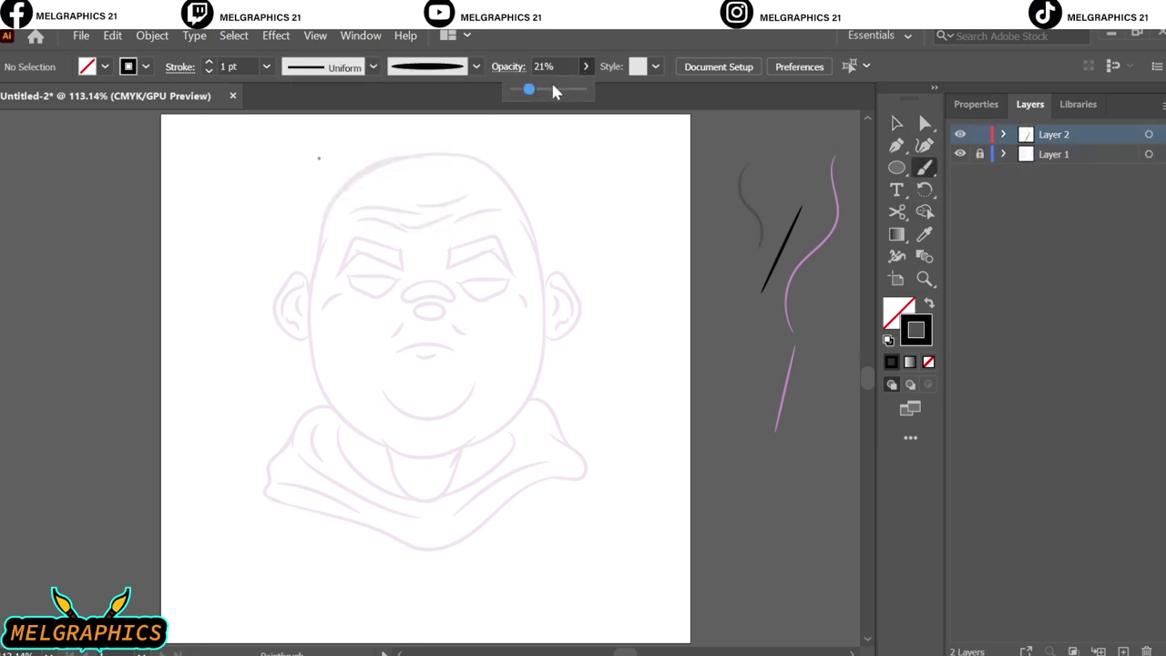
- Ink the nose's lower oval, rounded upper part and top outline in black
scroll(411, 395, up, 3)
scroll(447, 388, up, 3)
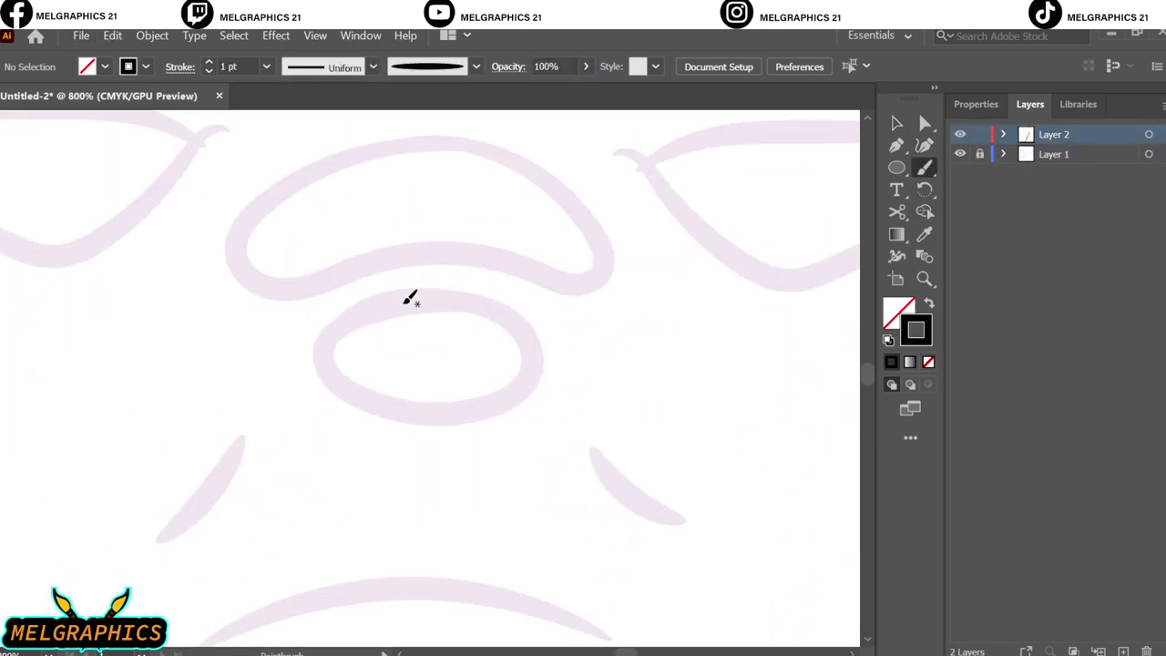
drag(442, 403, 421, 297)
scroll(432, 248, up, 3)
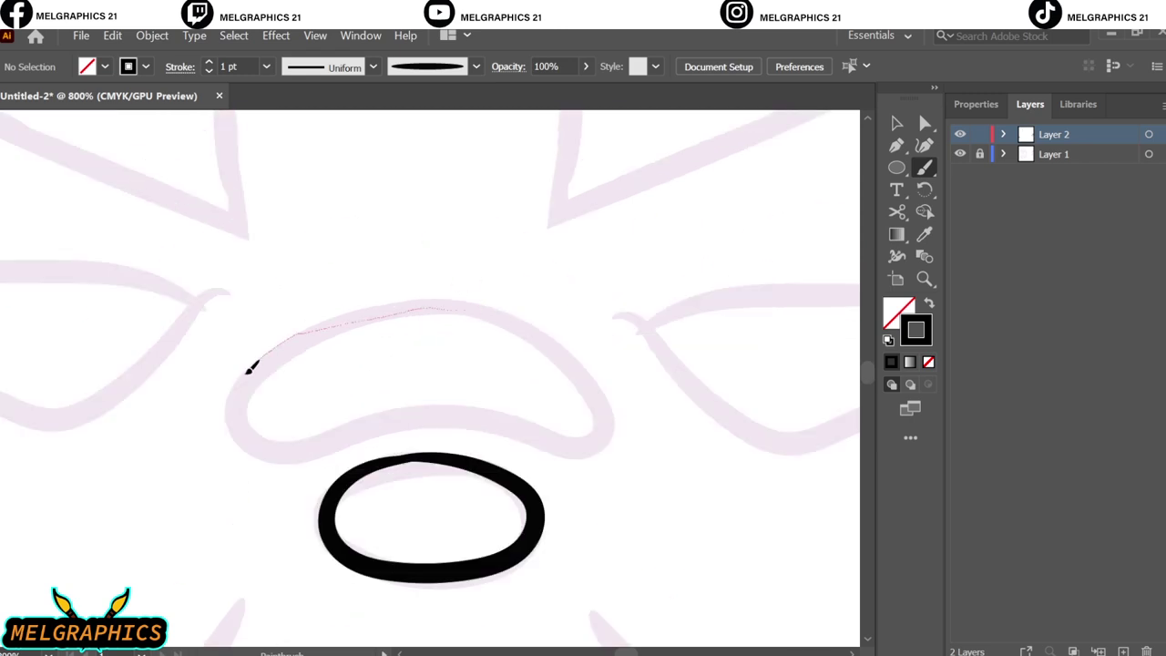
drag(571, 354, 243, 412)
drag(501, 312, 506, 312)
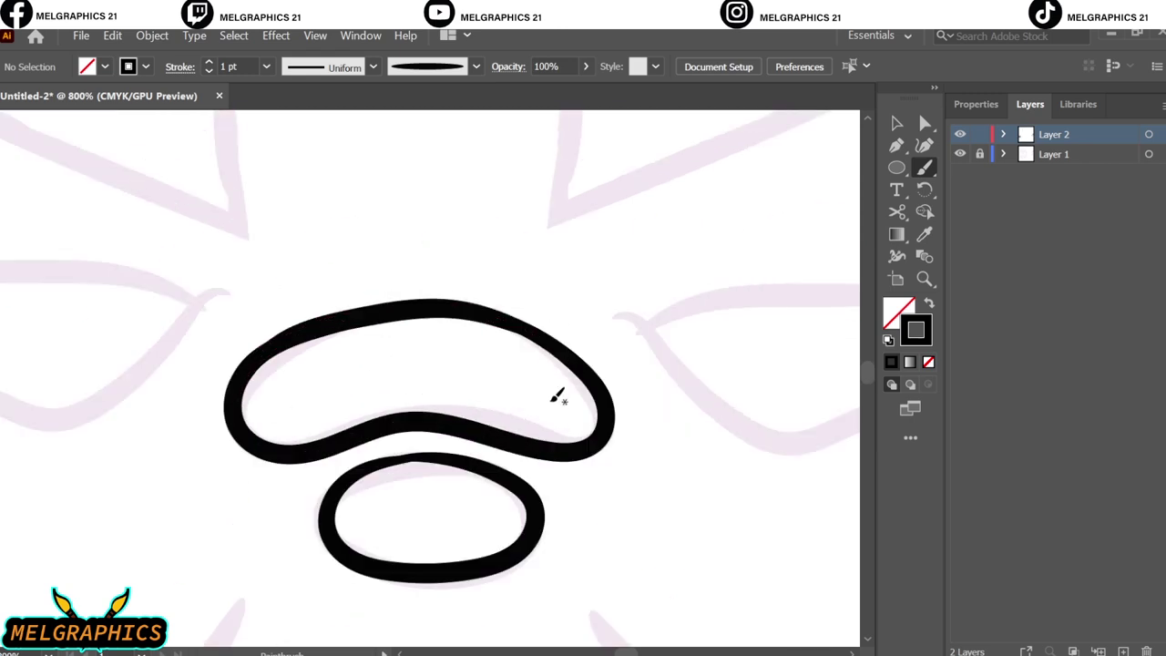
scroll(565, 429, down, 3)
scroll(577, 455, up, 5)
- Ink the mouth line and the short lower lip stroke
drag(703, 334, 765, 372)
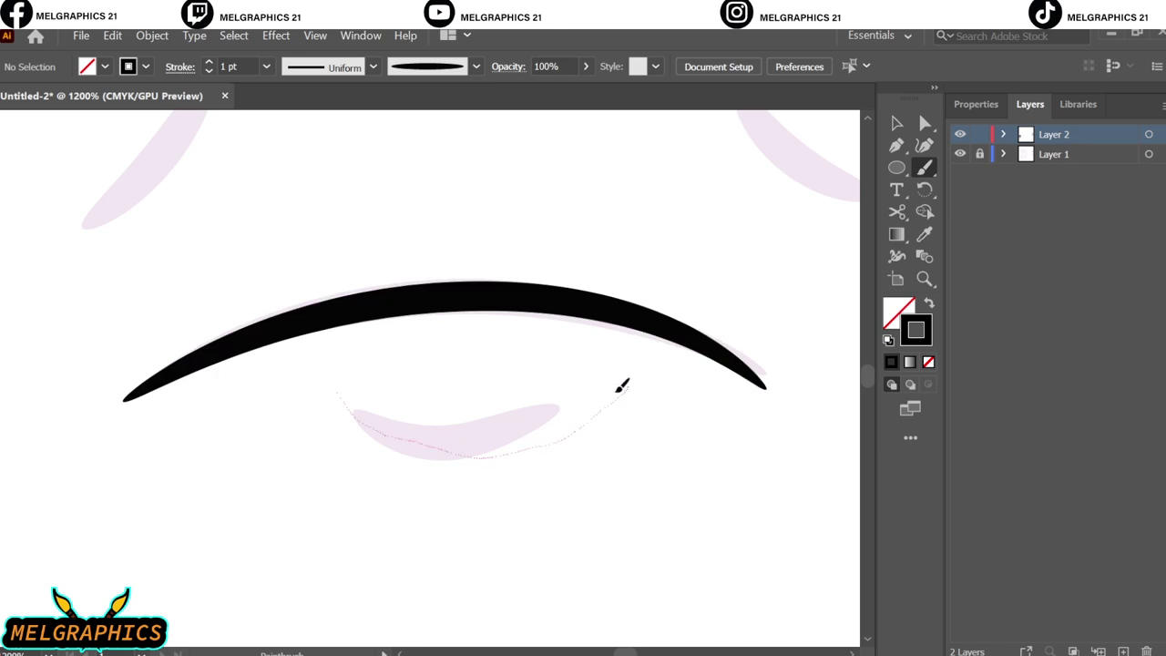
drag(355, 415, 558, 408)
scroll(625, 442, down, 3)
scroll(603, 522, up, 2)
scroll(603, 521, down, 2)
- Ink the chin curve, redrawing it once, and the lower jaw curve around it
drag(323, 462, 374, 508)
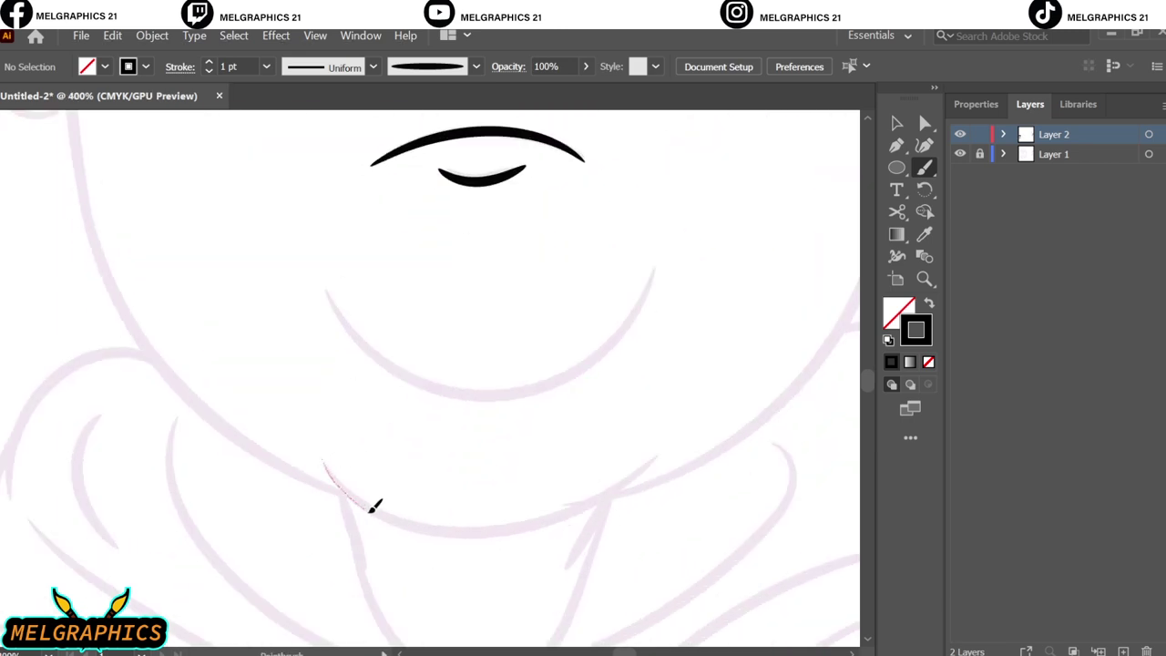
drag(666, 441, 668, 440)
key(ctrl+z)
scroll(742, 419, down, 1)
mouse_move(547, 513)
mouse_down()
mouse_move(656, 447)
mouse_move(474, 545)
mouse_up()
scroll(710, 383, up, 3)
scroll(697, 279, up, 1)
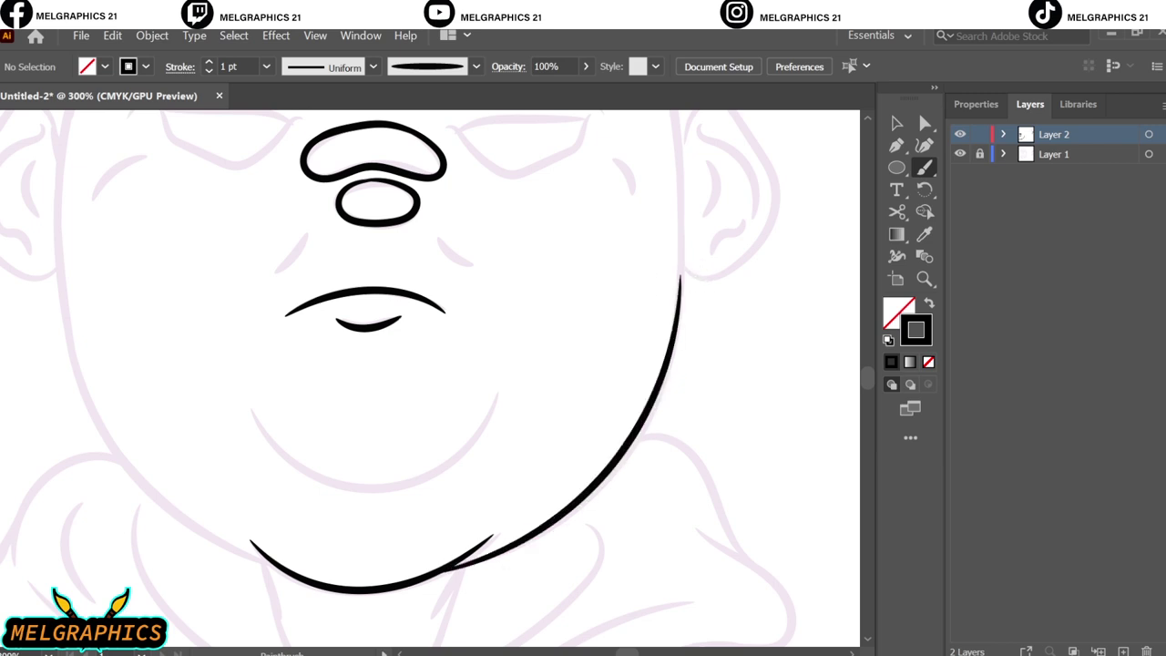
scroll(428, 492, left, 3)
drag(524, 472, 693, 379)
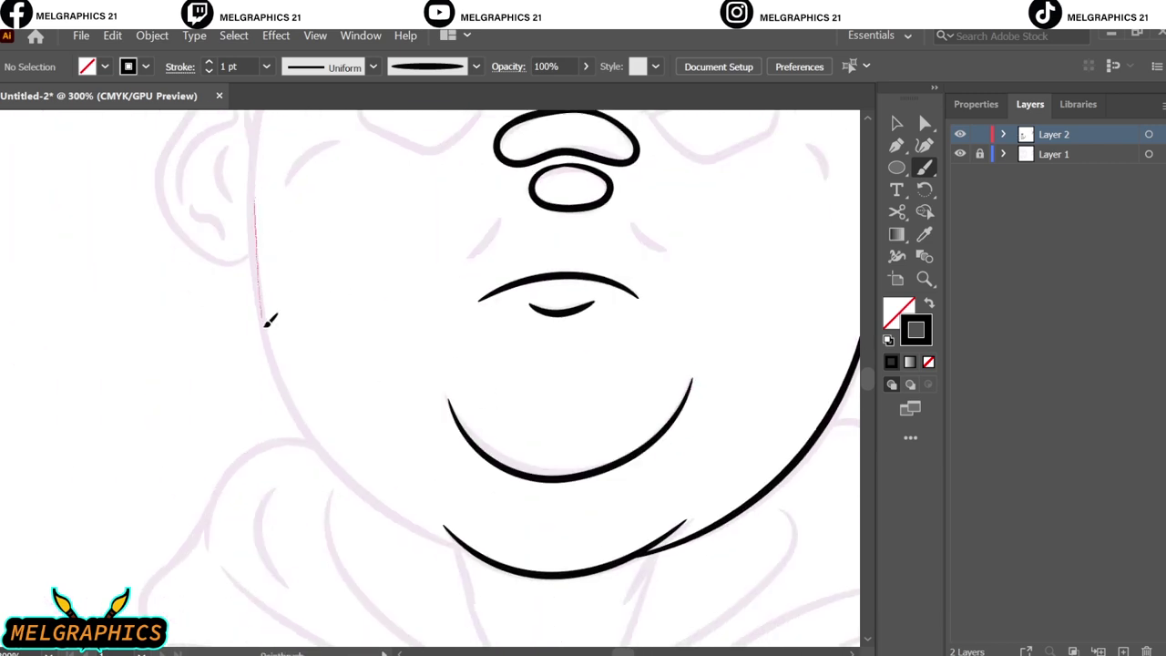
drag(469, 537, 464, 542)
scroll(266, 516, up, 5)
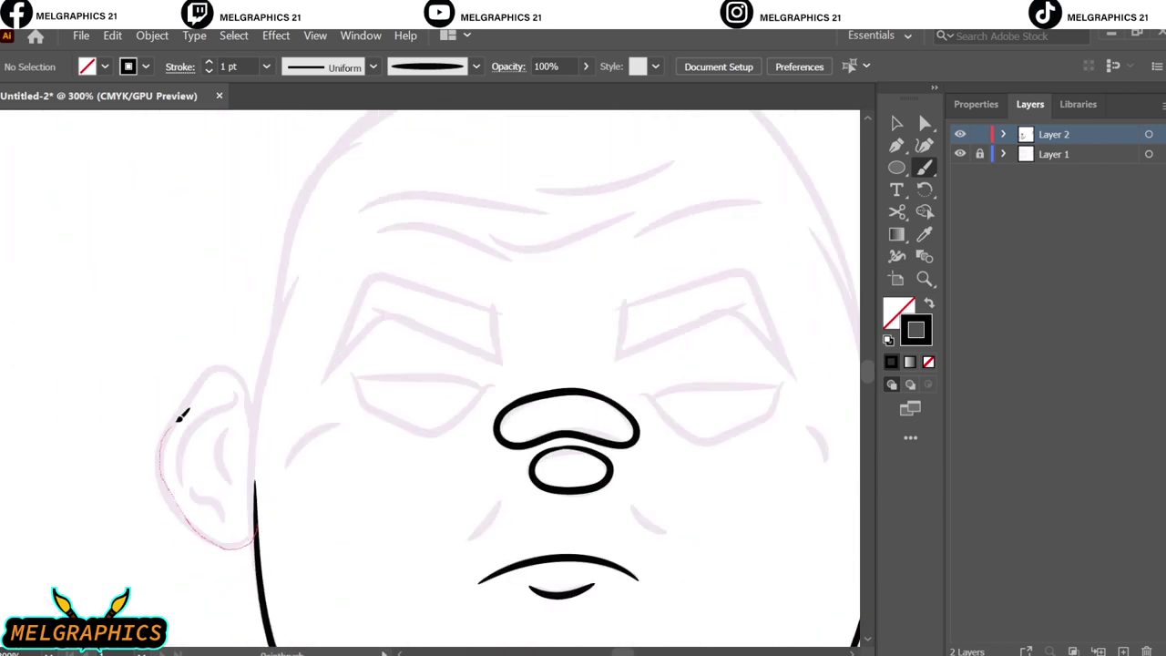
- Ink the left ear outline and the earring's small loop and outer ring
drag(182, 415, 247, 375)
scroll(227, 541, up, 5)
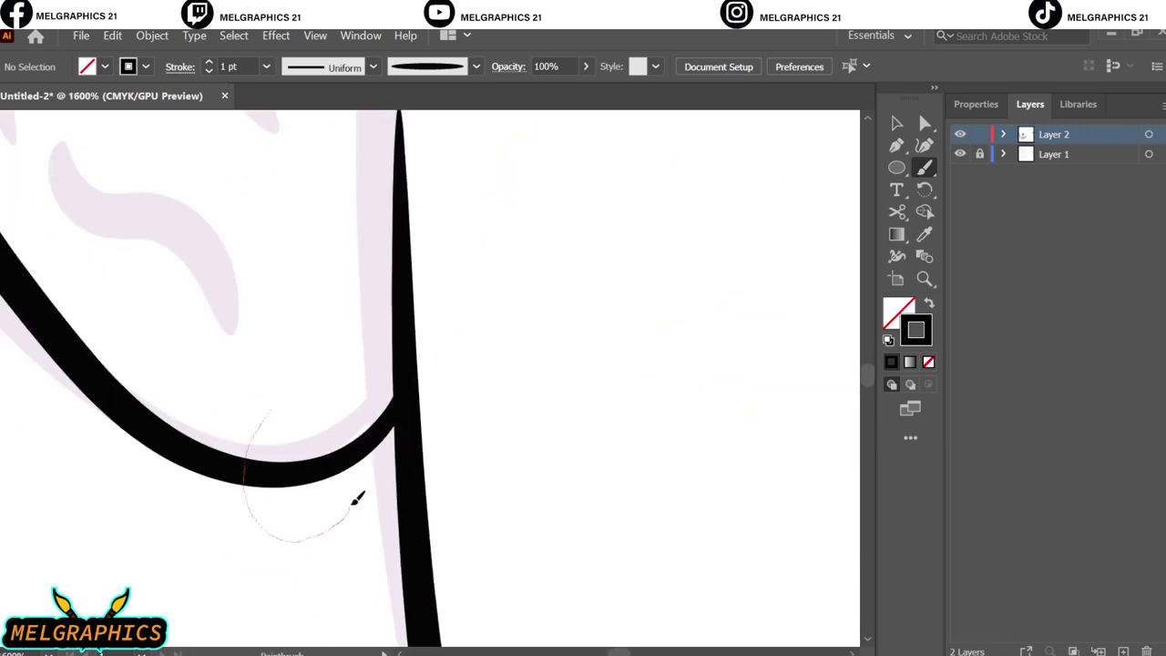
drag(358, 497, 354, 488)
drag(225, 399, 369, 463)
- Ink the full head outline: left side, top and right side
key(ctrl+0)
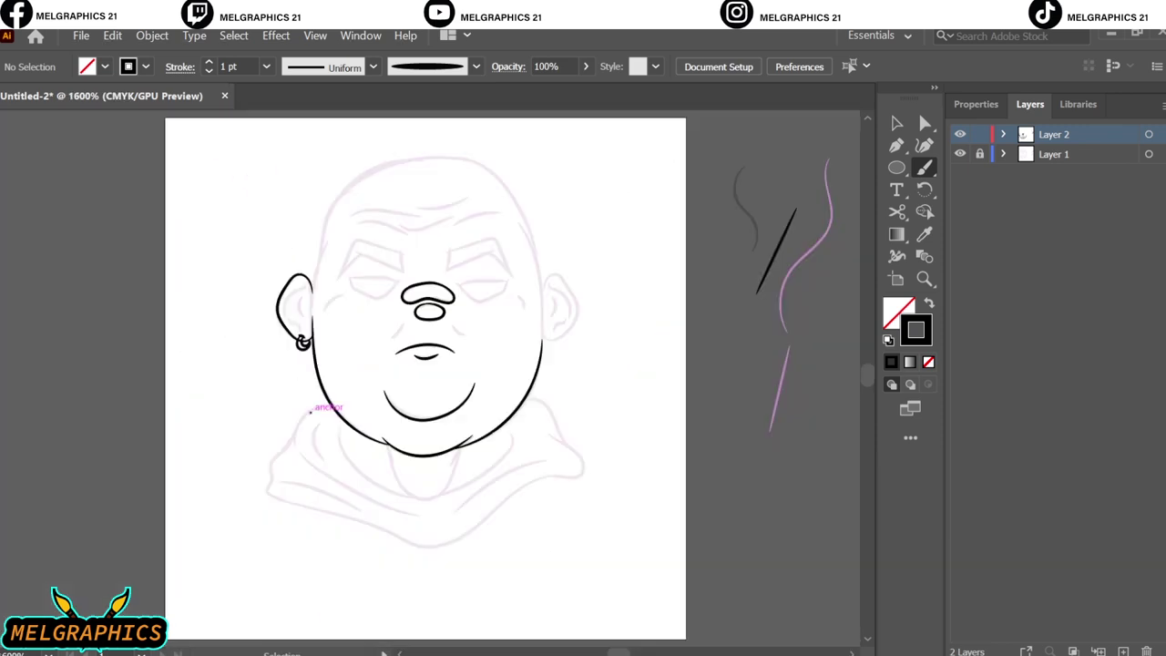
scroll(358, 264, up, 4)
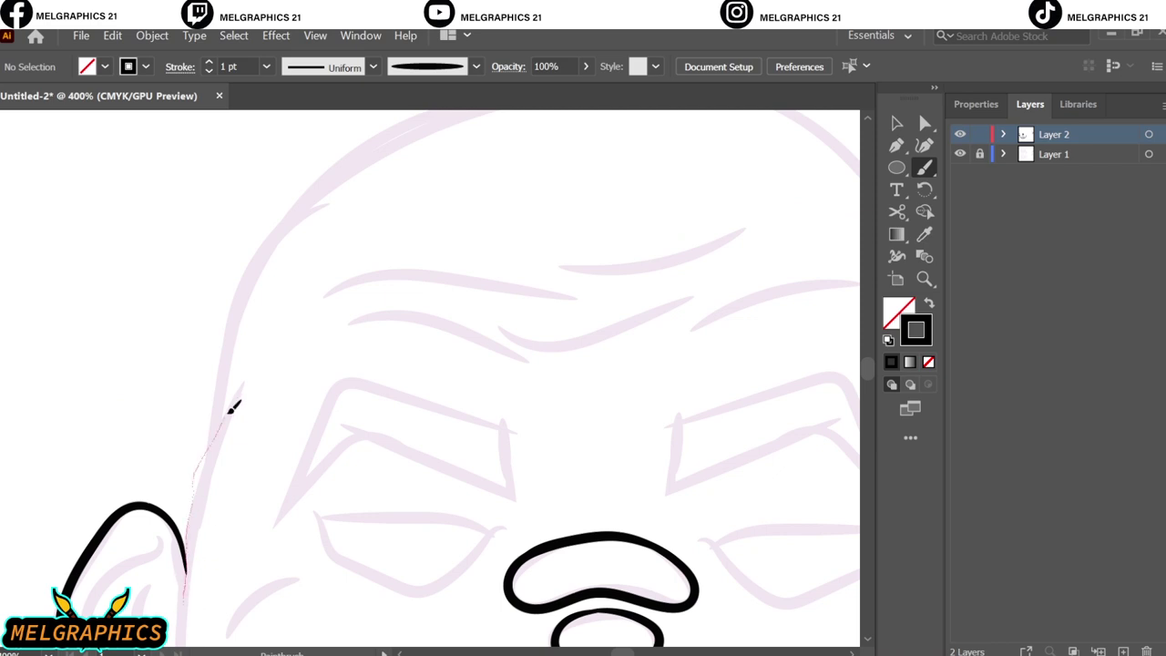
drag(230, 410, 231, 407)
scroll(199, 554, up, 3)
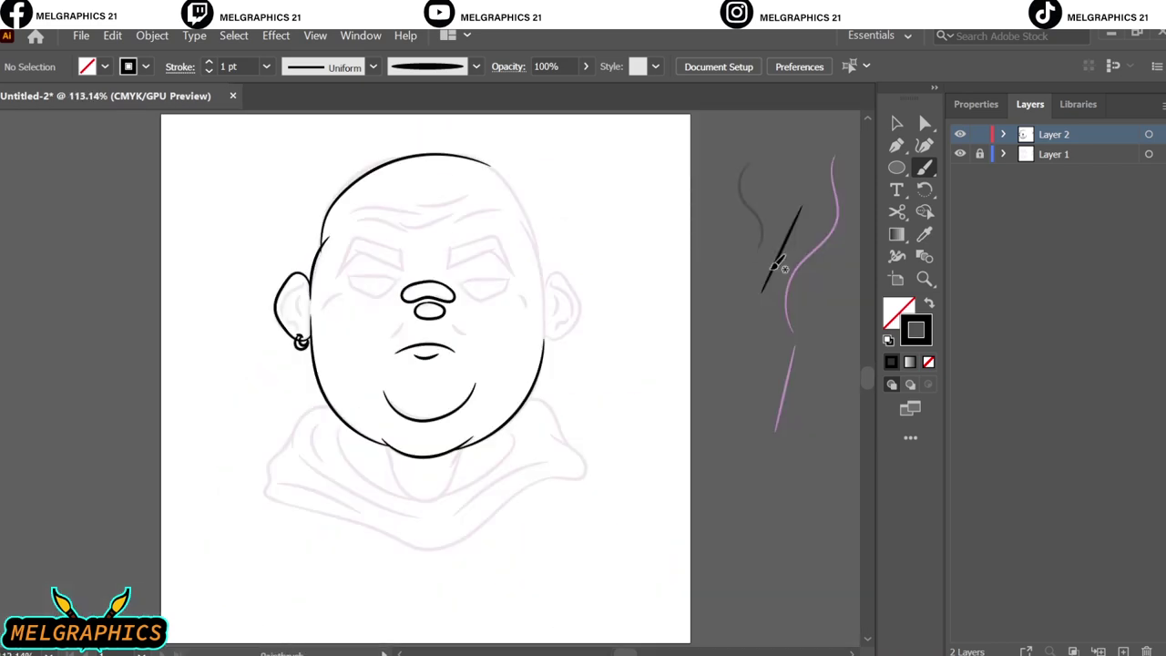
drag(215, 547, 224, 512)
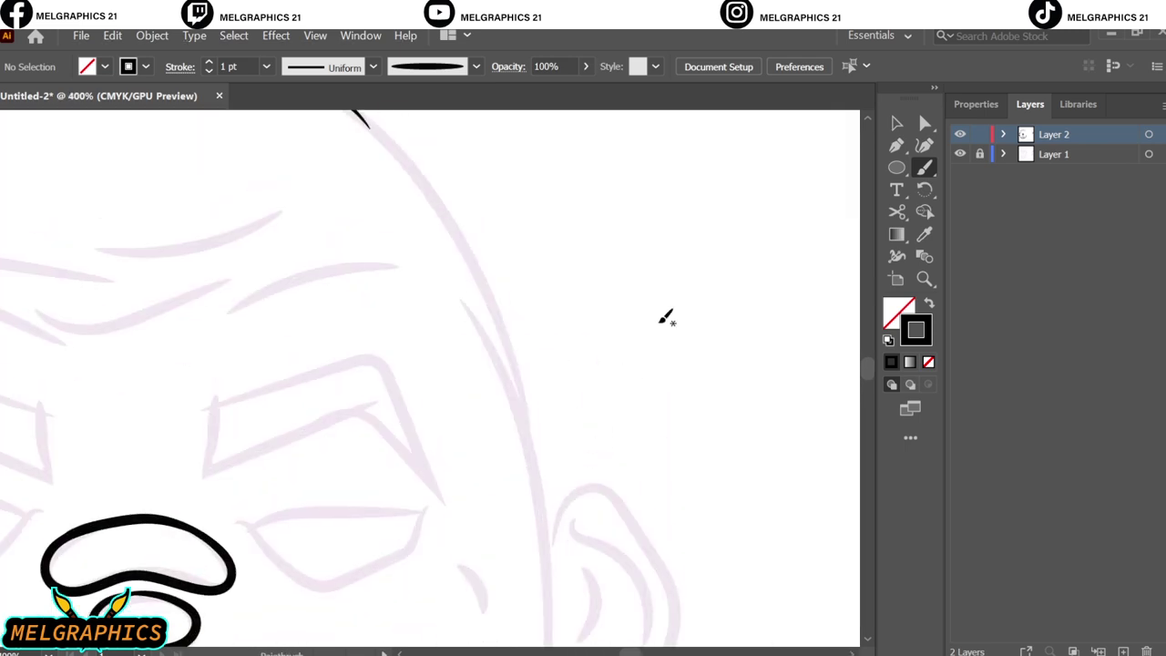
drag(504, 358, 539, 558)
drag(325, 199, 325, 199)
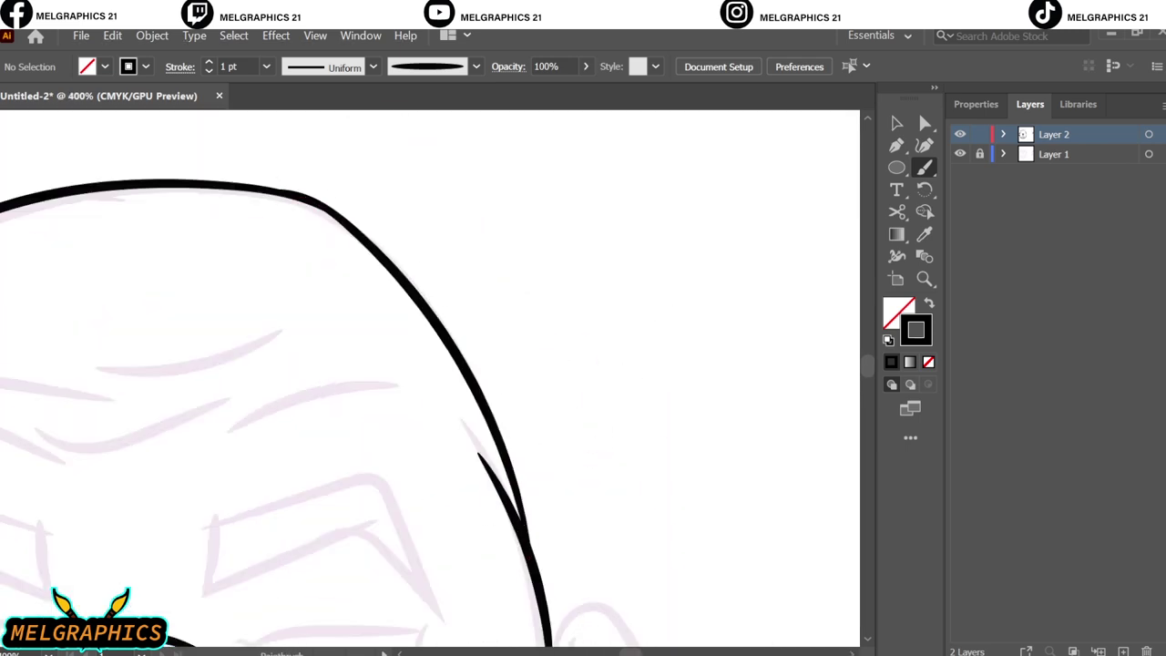
- Ink the right ear with its inner curves and the closed right eye
key(ctrl+equal)
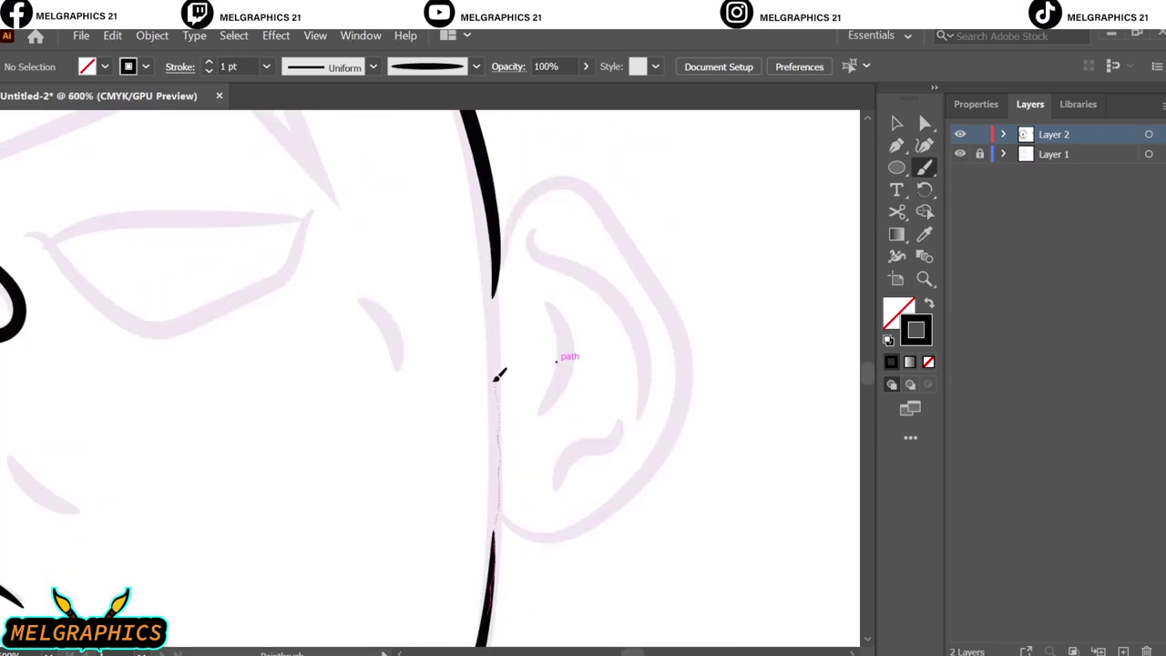
drag(499, 373, 500, 374)
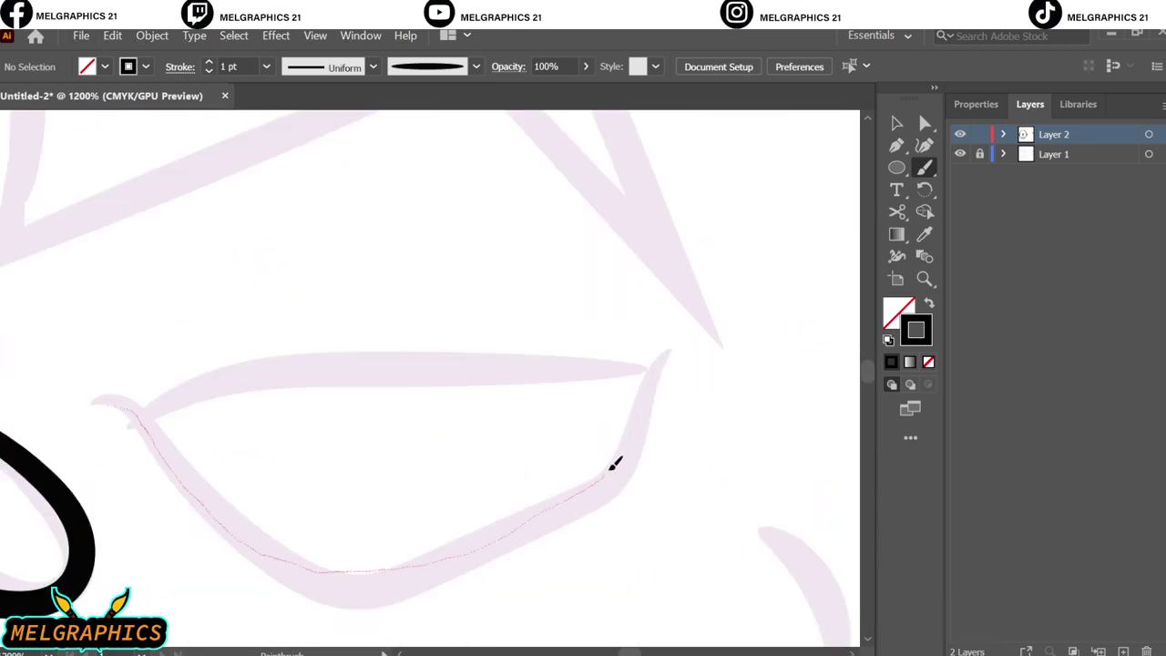
drag(616, 463, 672, 359)
drag(552, 365, 111, 402)
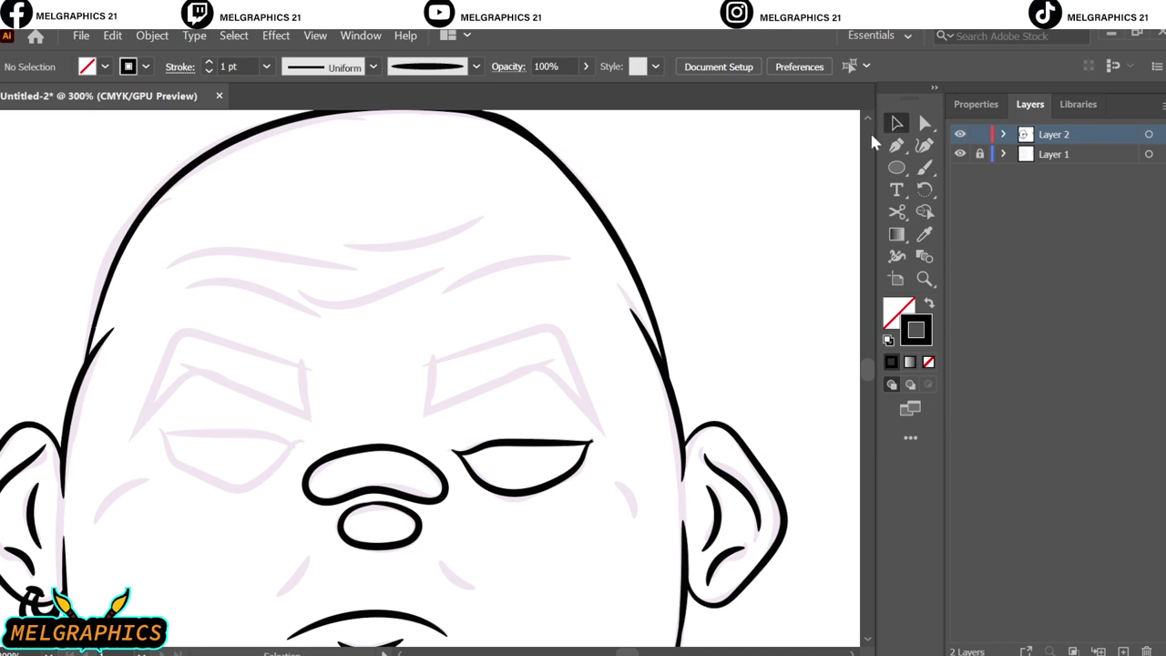
- Make a vertically reflected copy of the eye and move it onto the left eye
right_click(511, 499)
click(739, 456)
click(795, 457)
drag(523, 467, 233, 460)
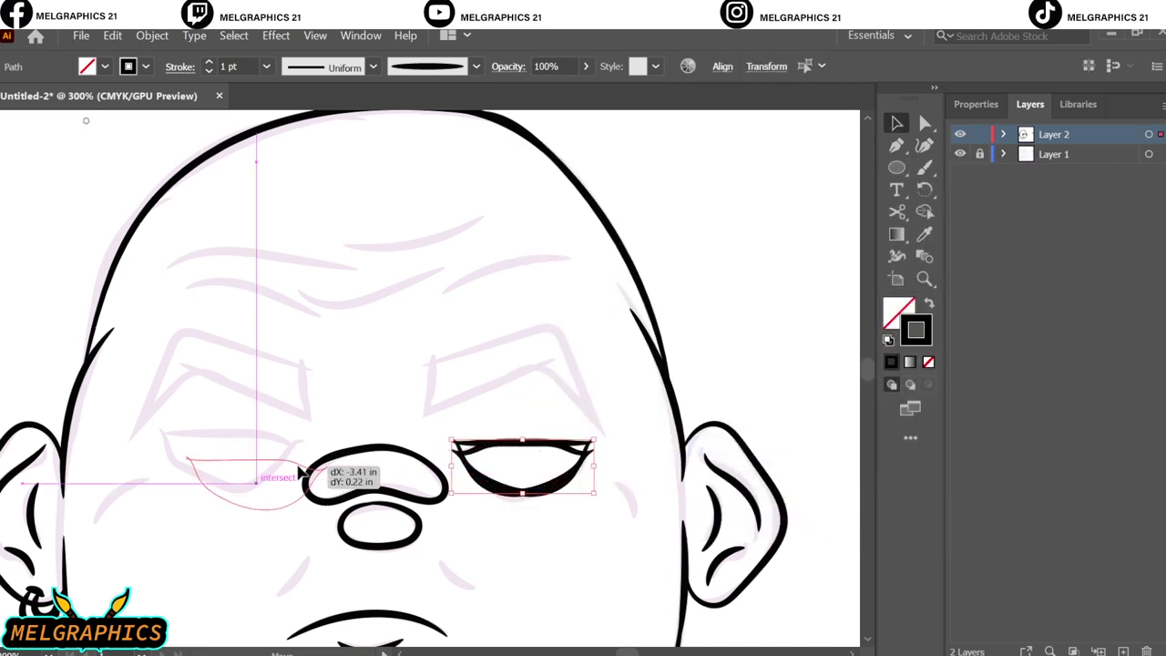
click(535, 584)
scroll(474, 382, up, 2)
- Draw the right eyebrow outline and make it a solid black shape
scroll(474, 392, up, 1)
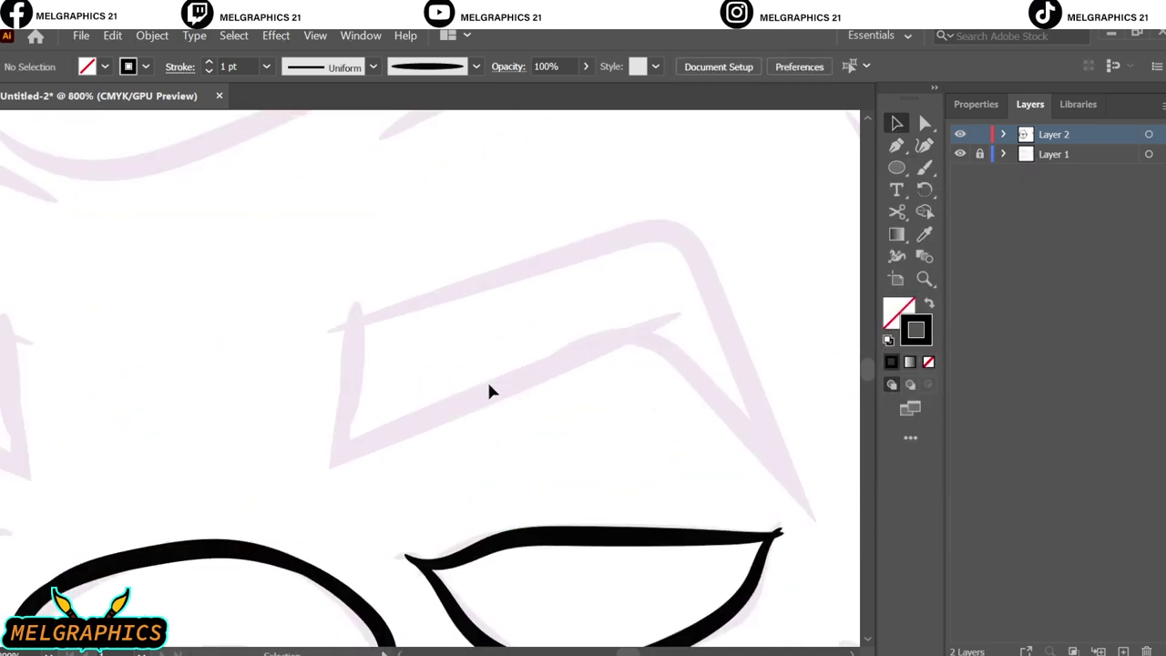
scroll(487, 379, up, 1)
key(n)
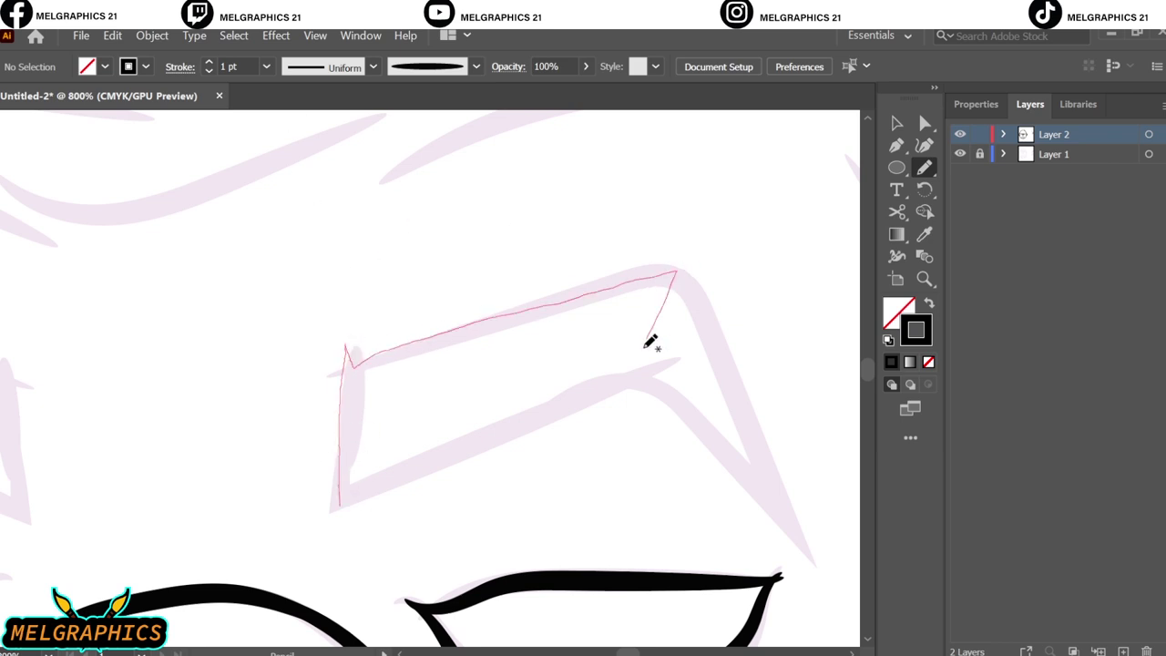
drag(346, 499, 345, 501)
key(shift+x)
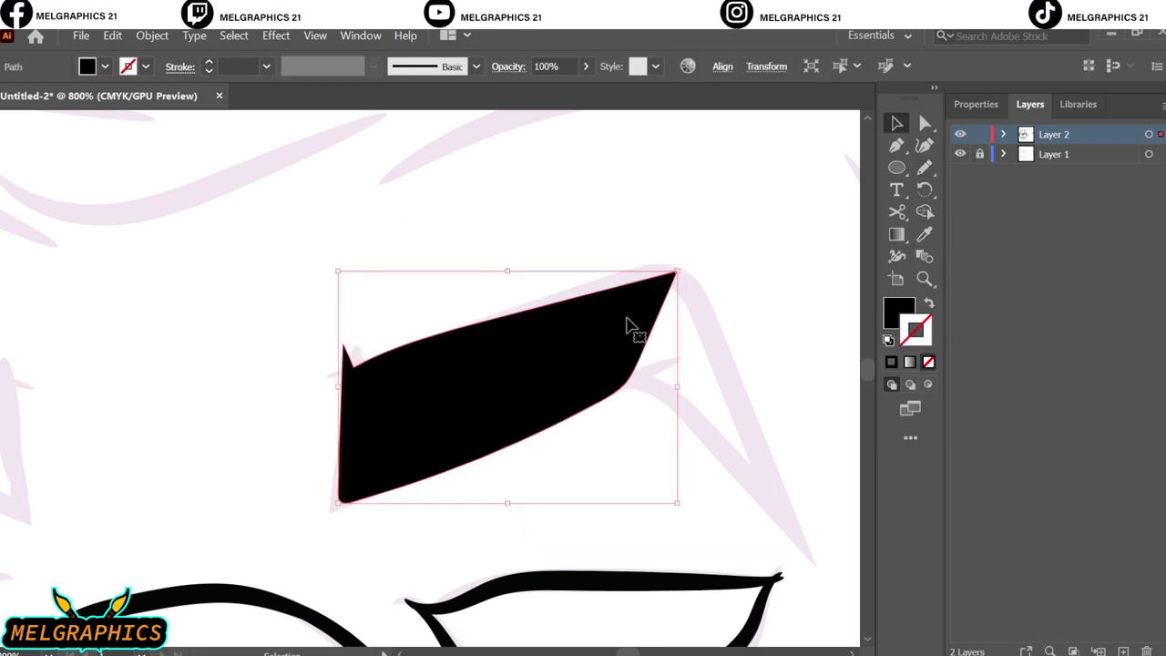
key(ctrl+shift+a)
- Add the eyebrow's pointed outer piece and thin tip, then toggle the sketch to check
drag(719, 443, 647, 388)
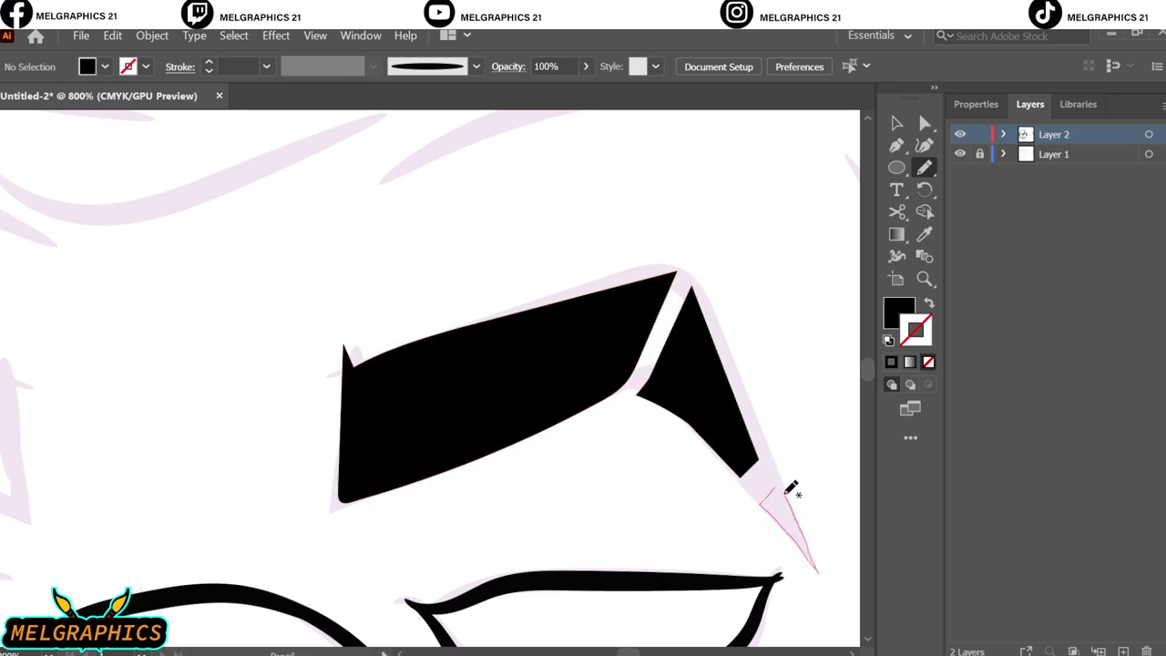
drag(792, 488, 765, 501)
key(ctrl+0)
key(v)
click(963, 154)
click(962, 154)
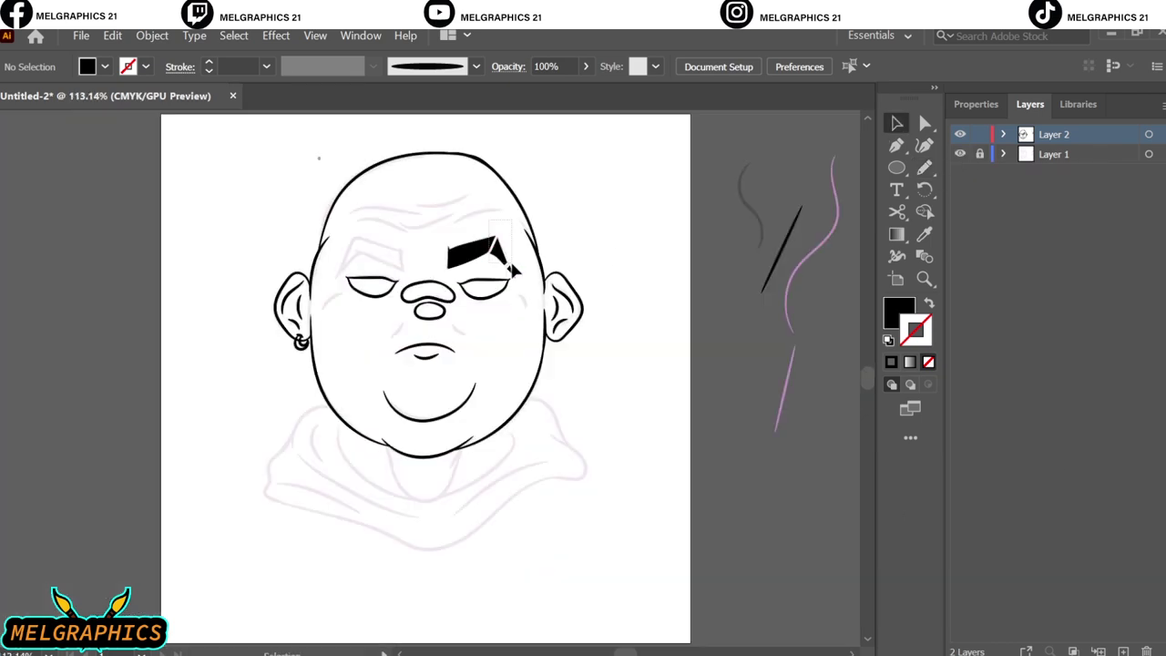
- Mirror a copy of the eyebrow onto the left sketch brow
right_click(495, 249)
click(750, 560)
click(938, 478)
drag(492, 256, 364, 260)
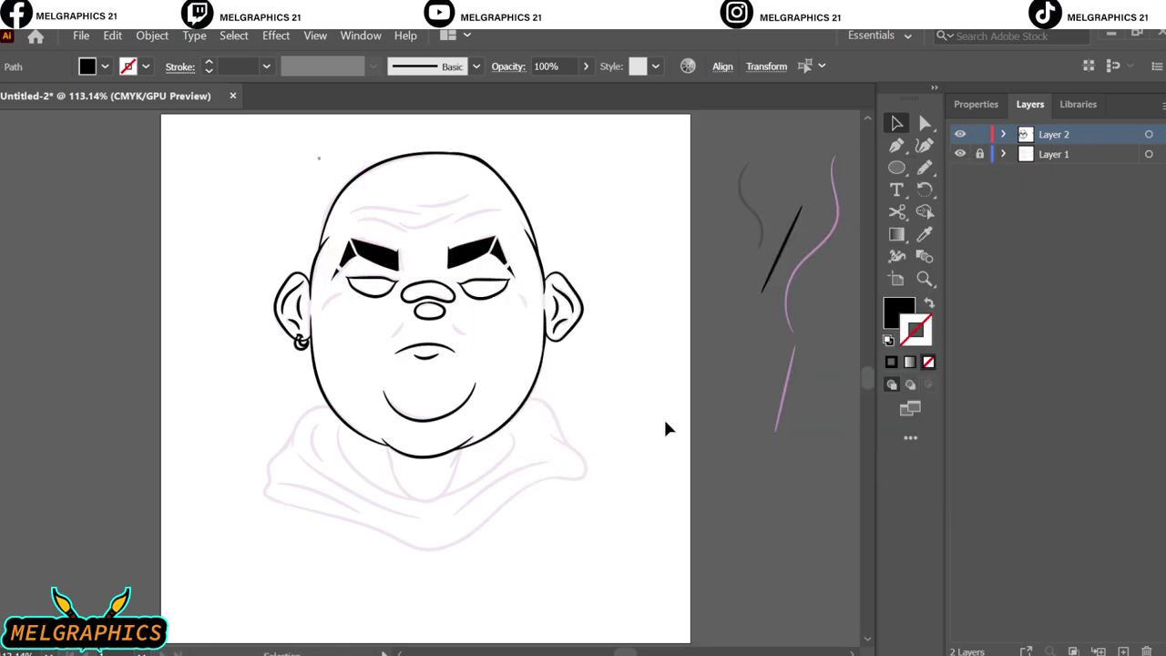
click(666, 428)
- Ink a black crease stroke on the brow, then hide the template sketch layer
scroll(461, 213, up, 3)
scroll(487, 399, up, 3)
key(b)
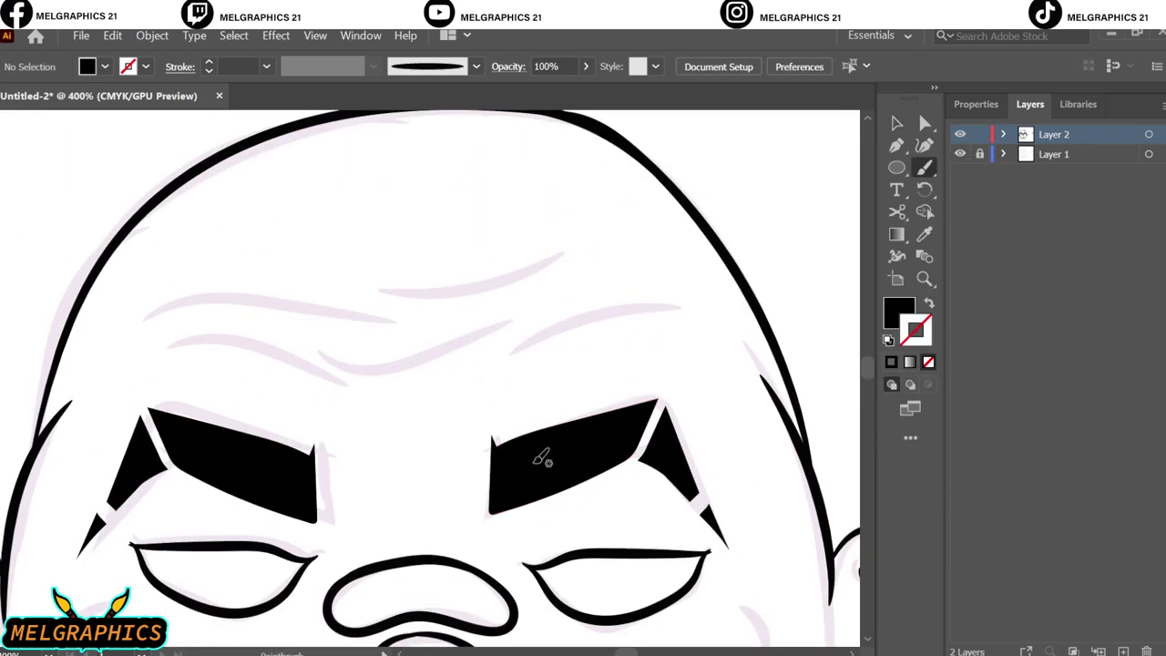
key(shift+x)
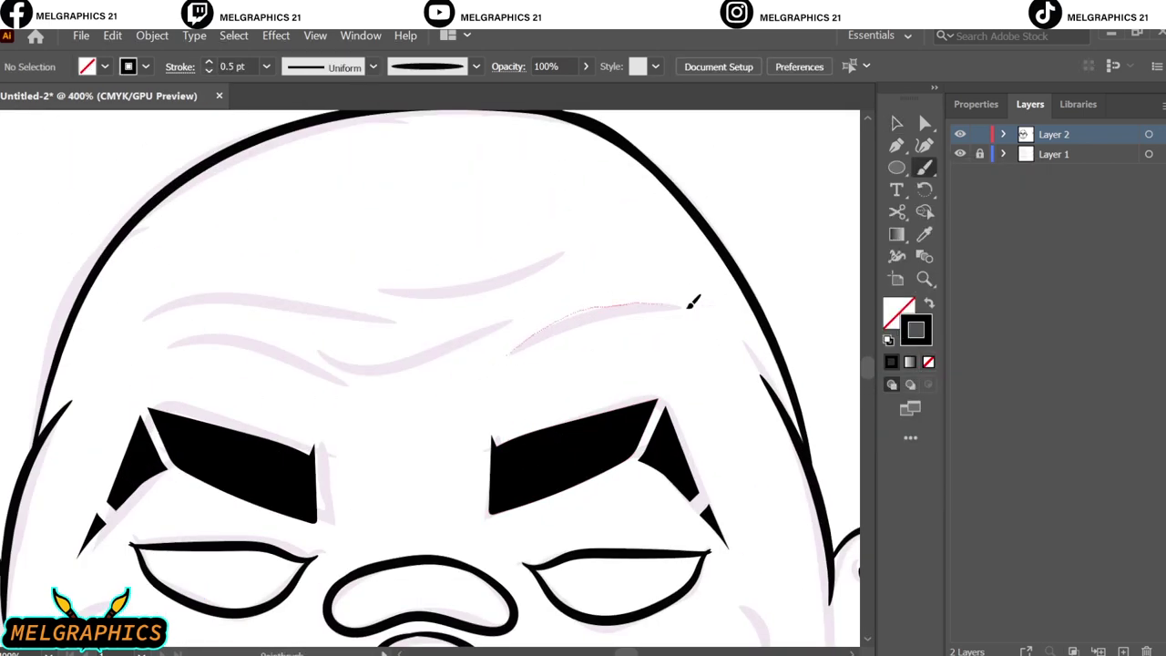
drag(475, 287, 583, 257)
key(ctrl+0)
click(959, 154)
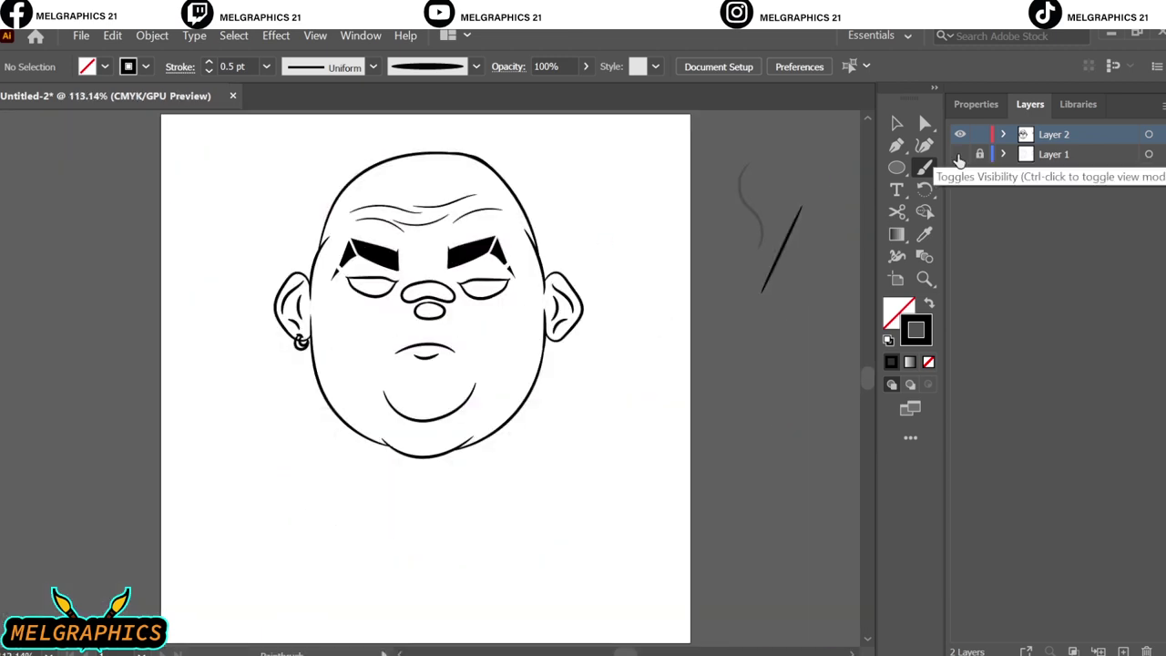
scroll(616, 219, up, 3)
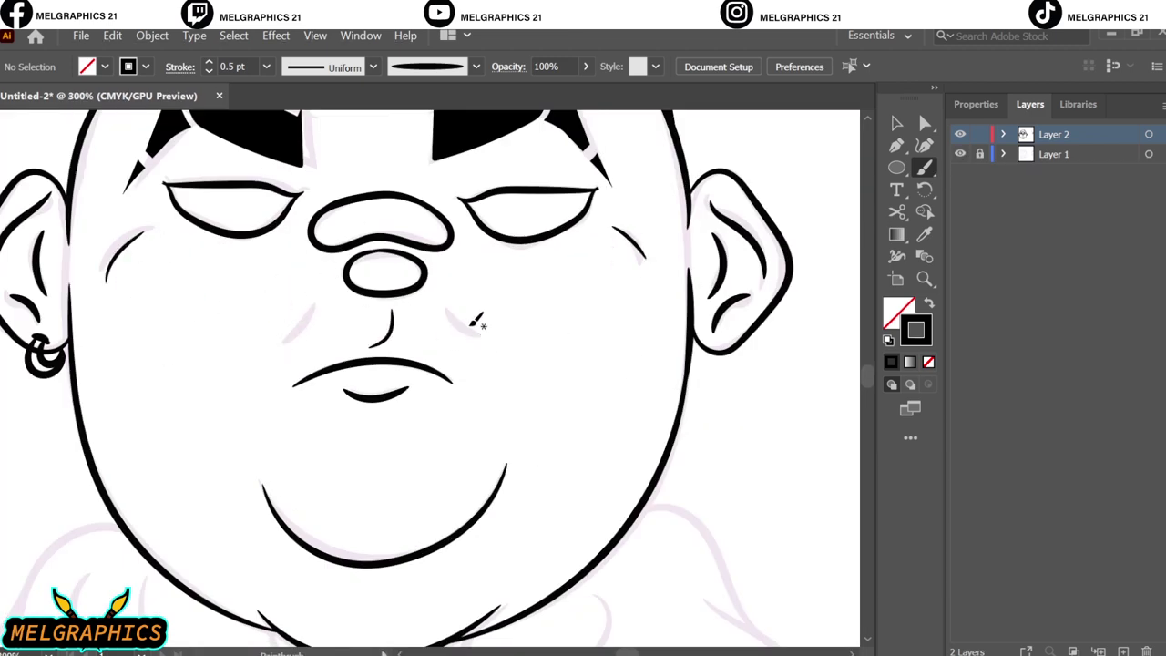
key(ctrl+0)
click(959, 154)
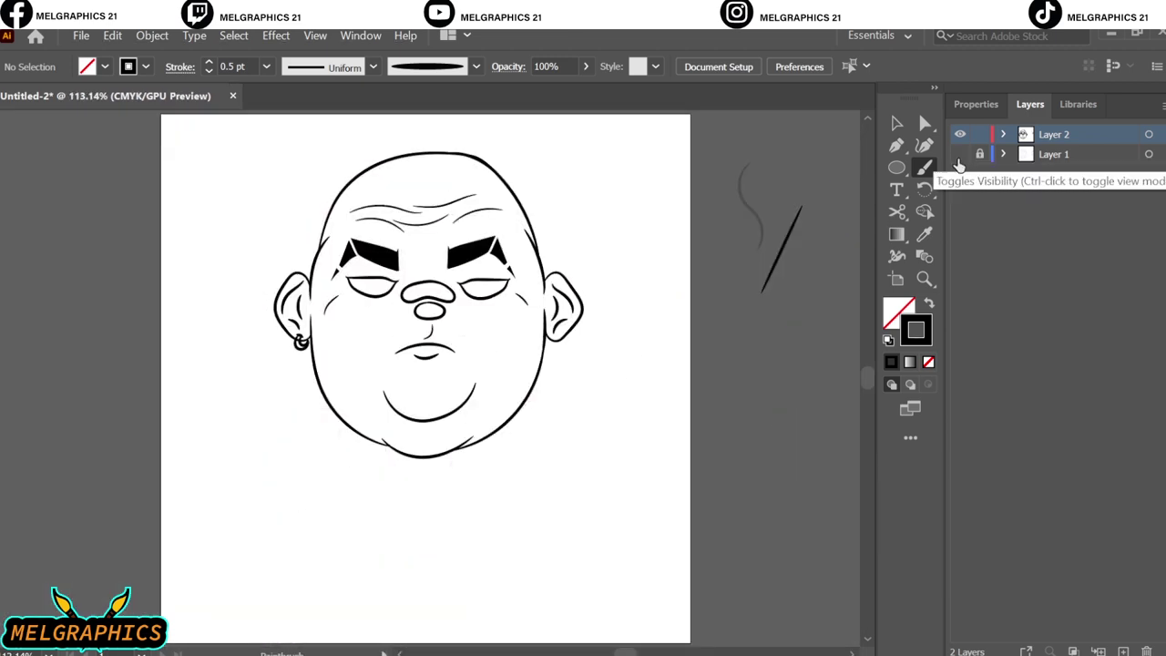
- Add the text 'RESULTS TAKE TIME' and place it beside the right eyebrow
click(627, 439)
key(Escape)
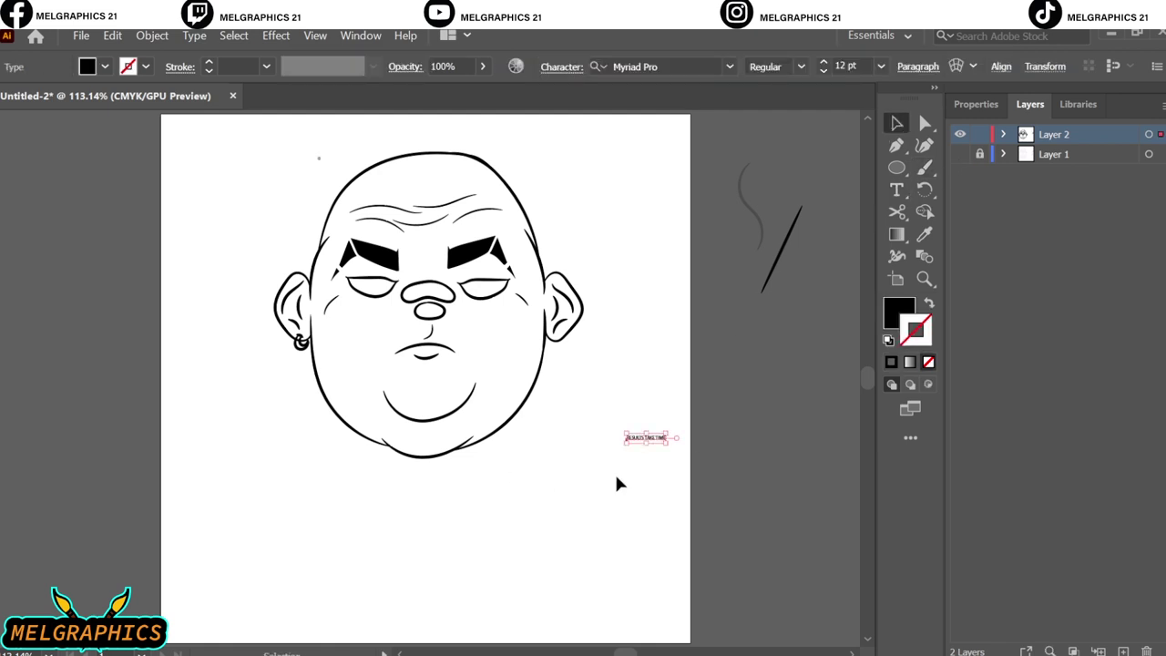
scroll(614, 472, up, 3)
mouse_move(651, 542)
mouse_down()
mouse_move(512, 300)
mouse_move(612, 334)
mouse_move(684, 377)
mouse_move(650, 476)
mouse_move(635, 387)
mouse_up()
key(ctrl+0)
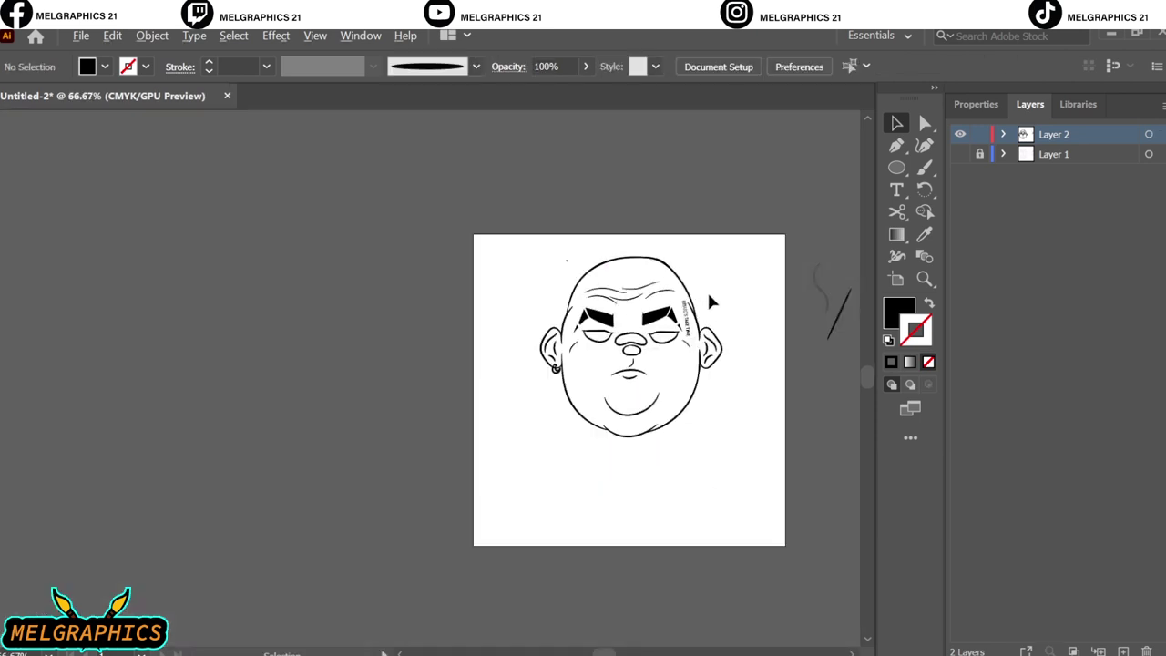
scroll(707, 290, up, 5)
- Shear the text with a 137° shear axis angle
click(112, 36)
click(458, 134)
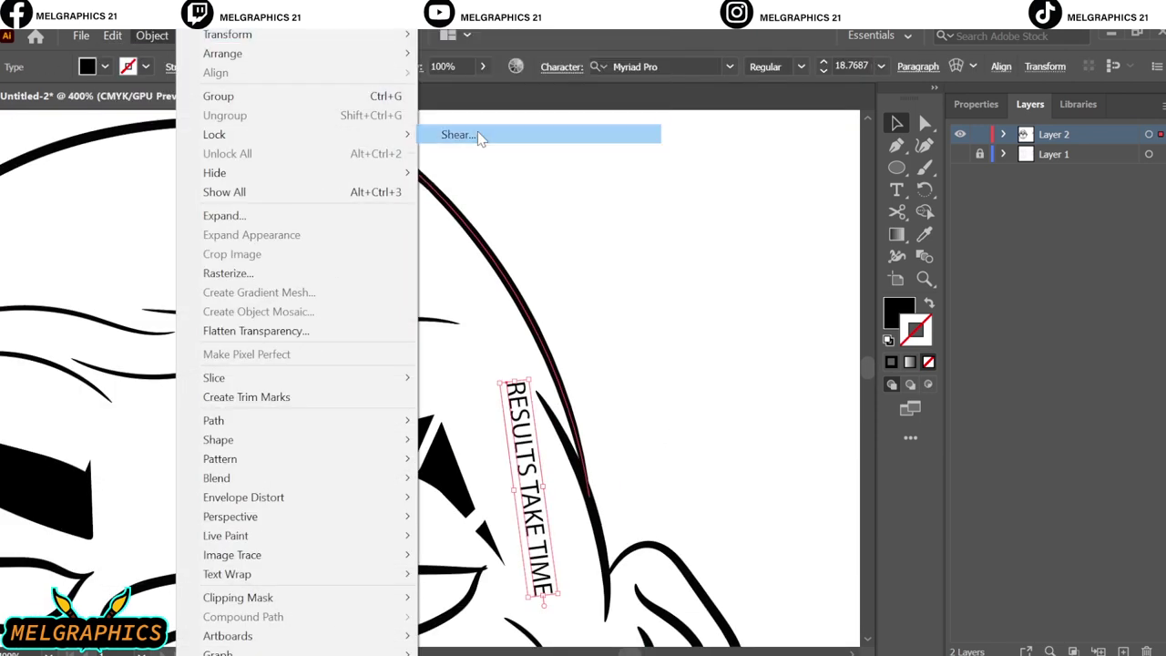
drag(720, 212, 733, 211)
drag(728, 332, 700, 321)
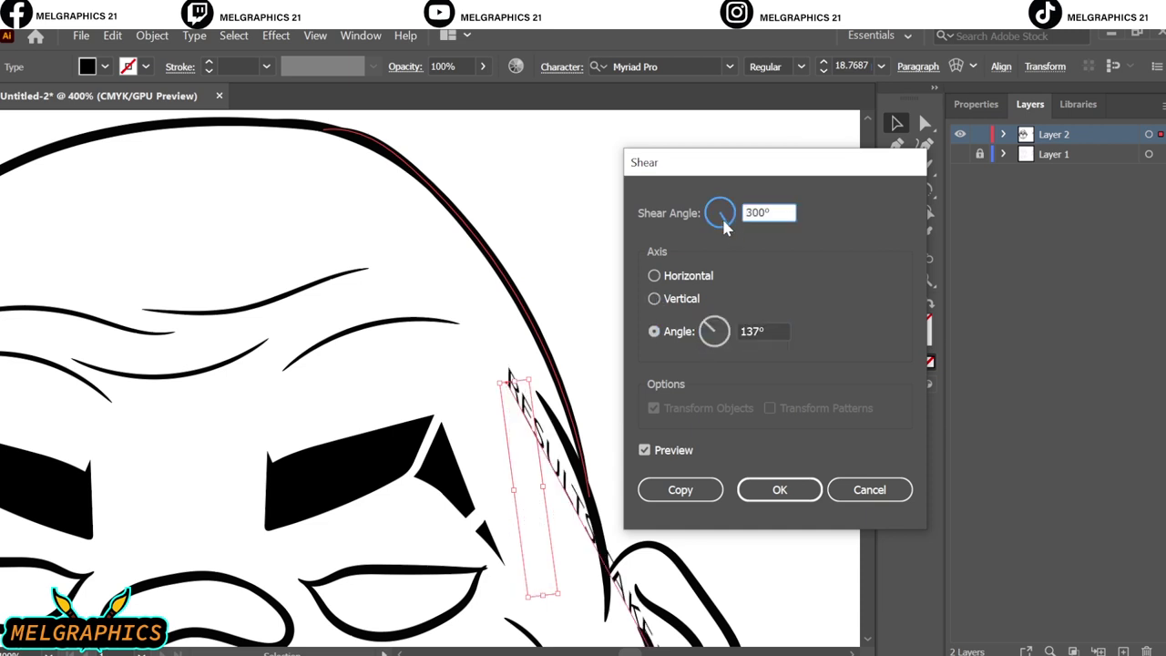
key(Return)
- Switch the RESULTS TAKE TIME text to a wider bold font
triple_click(534, 516)
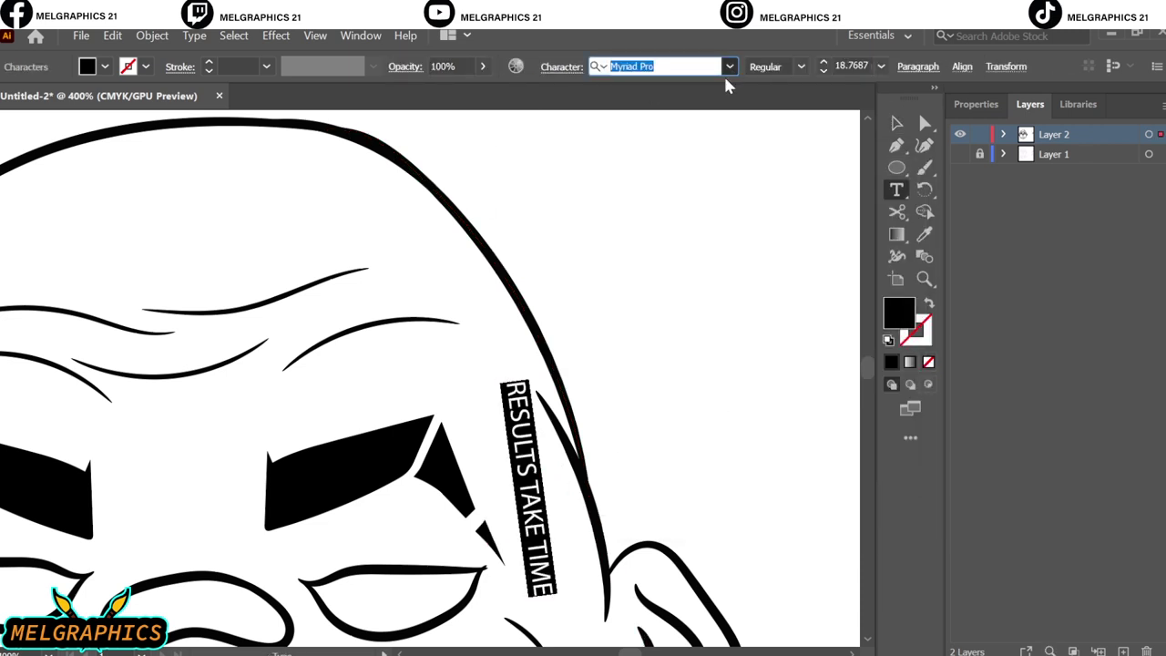
click(729, 67)
click(720, 271)
key(Escape)
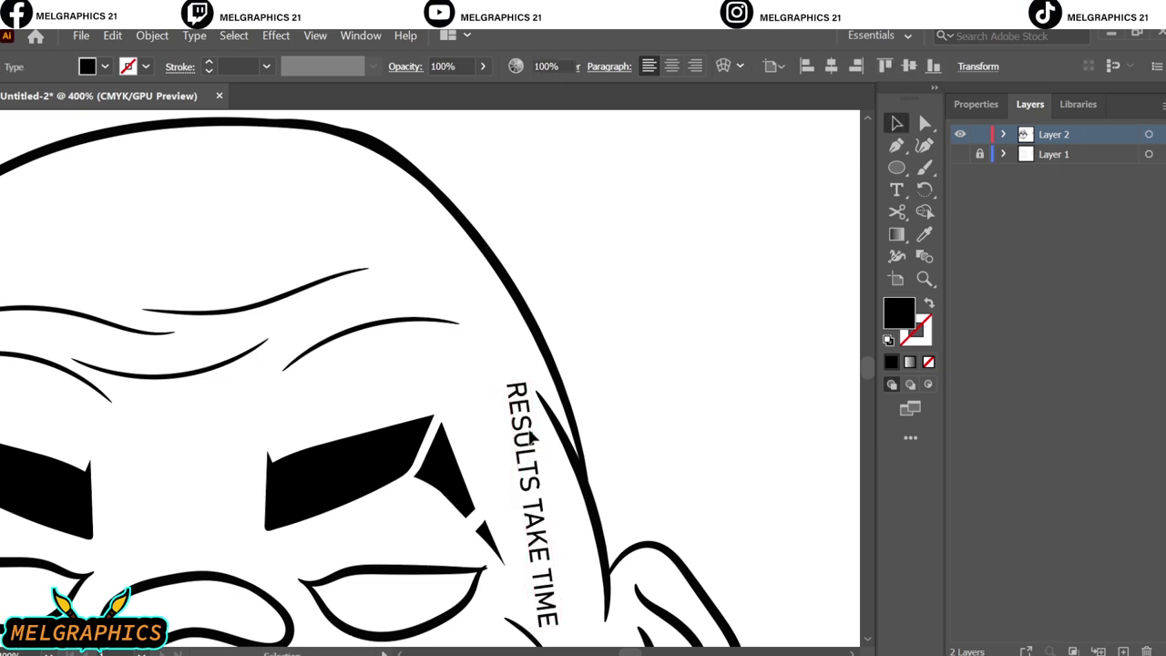
- Apply an Arc warp envelope to the text with reduced bend
key(ctrl+alt+shift+w)
click(568, 248)
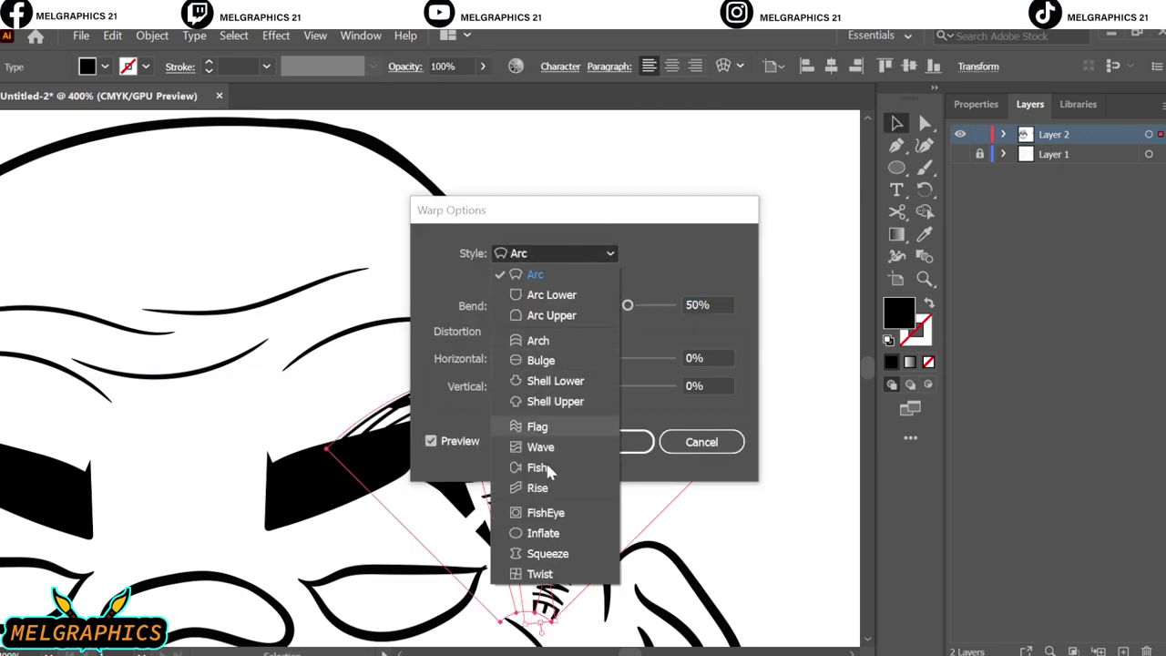
drag(547, 208, 787, 185)
drag(862, 284, 836, 286)
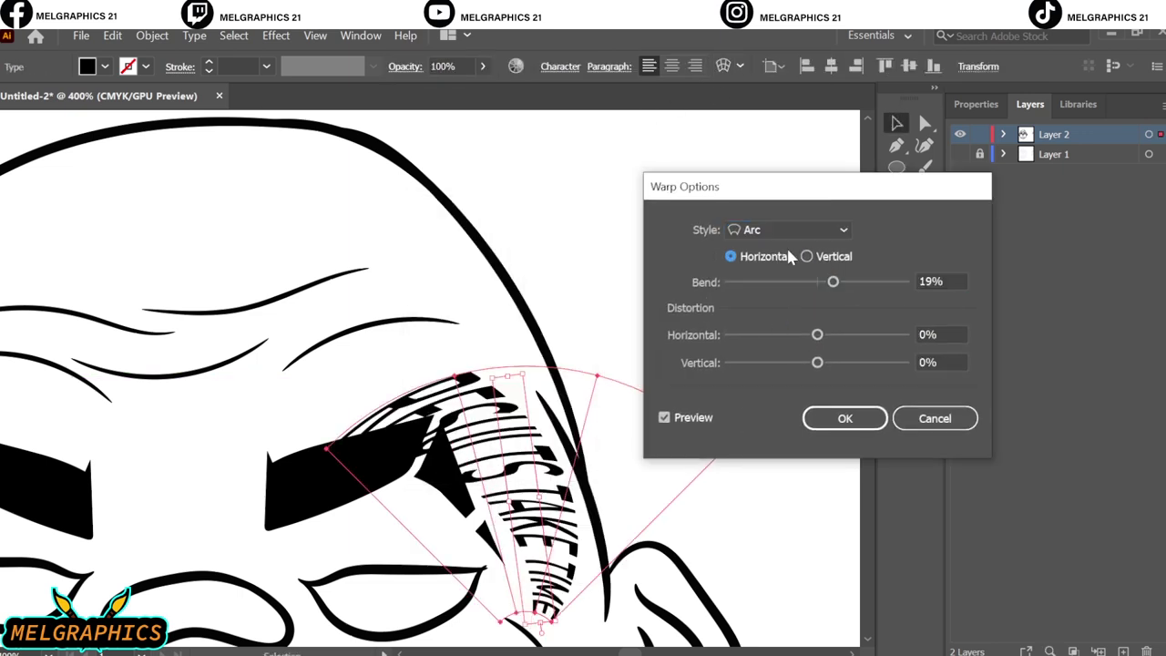
key(Return)
click(664, 325)
key(ctrl+0)
- Pull the top envelope point left to curve the text along the temple
click(520, 273)
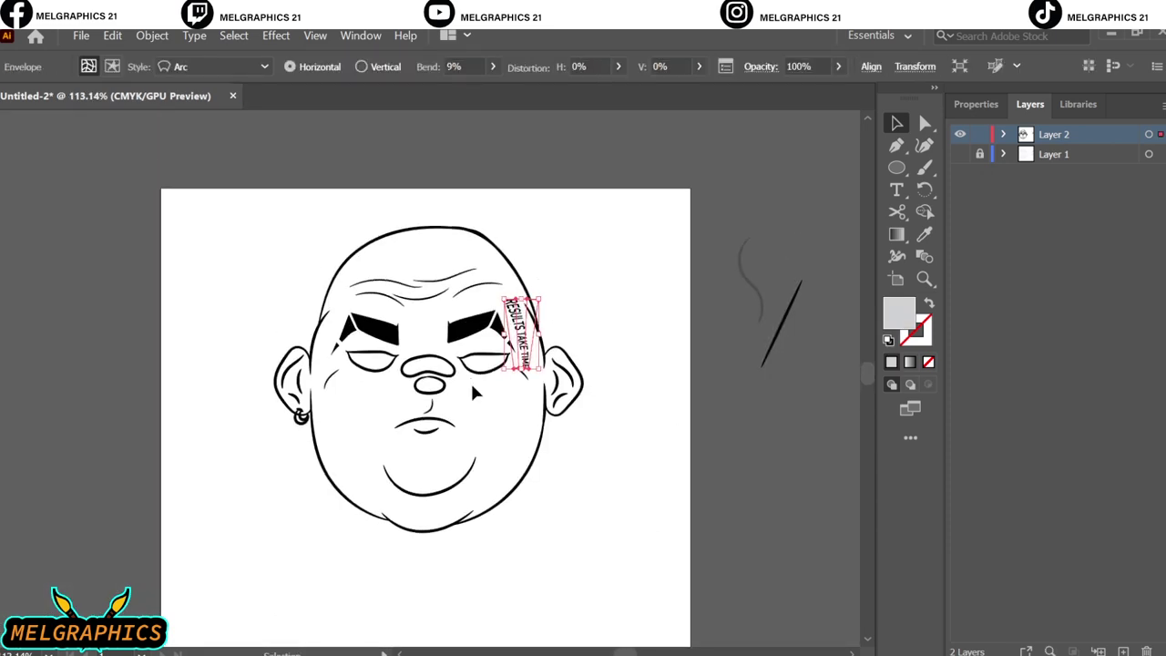
scroll(663, 199, up, 5)
key(a)
drag(658, 192, 529, 192)
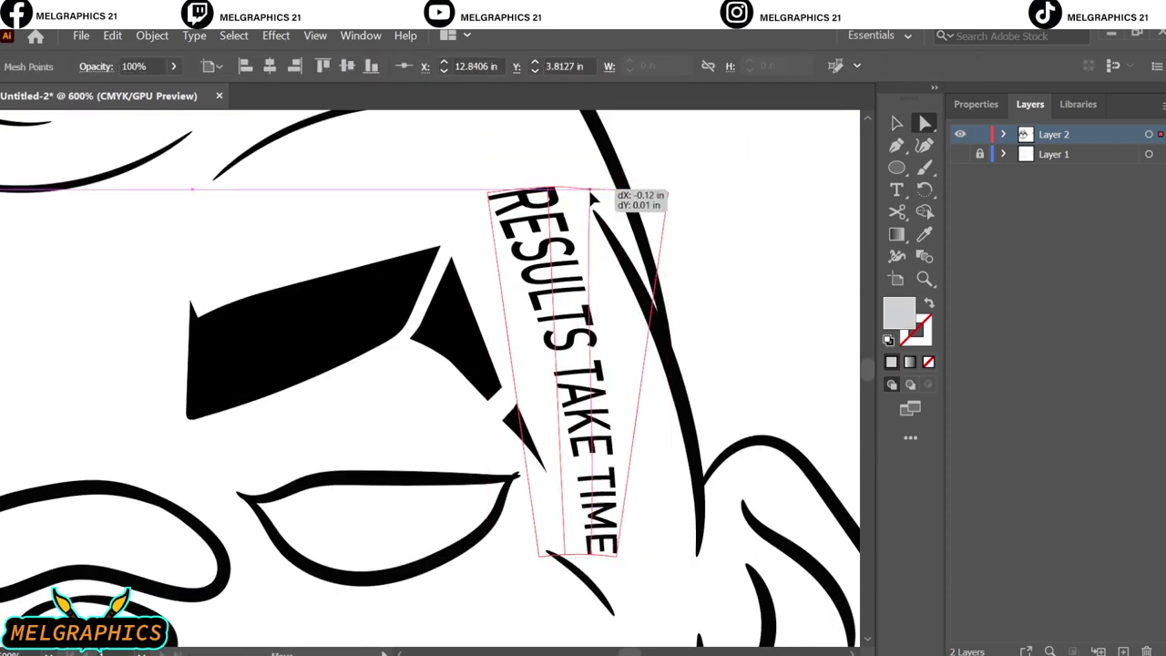
click(719, 229)
key(v)
key(ctrl+0)
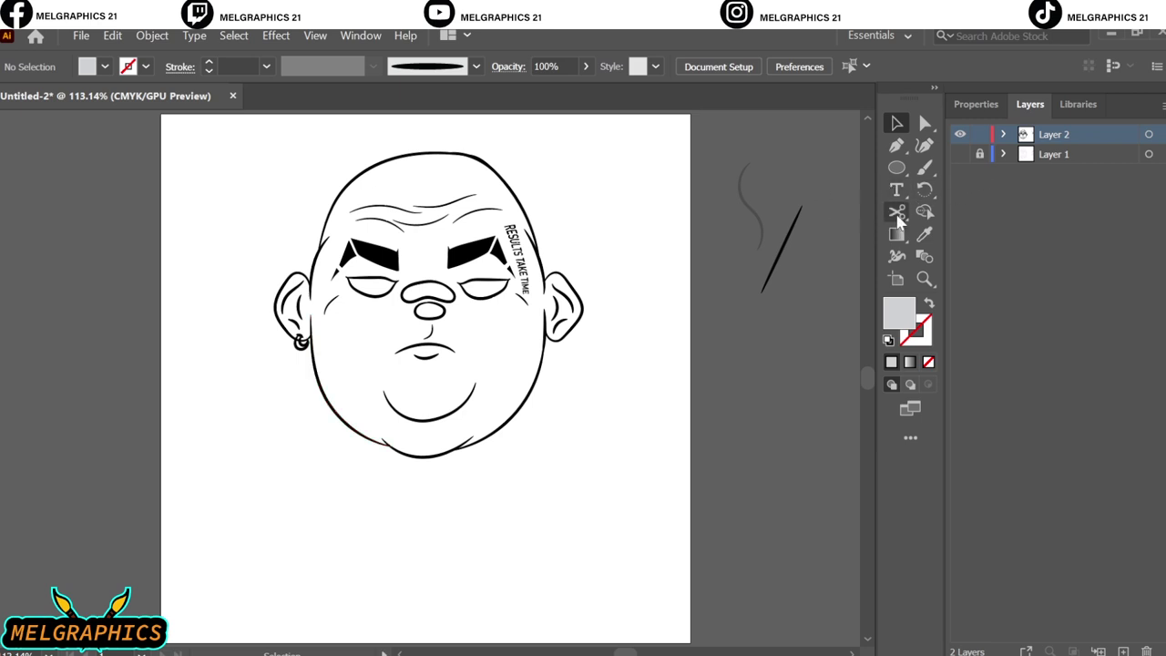
- Create a star with a black 2 pt outline
click(897, 168)
click(963, 232)
click(349, 360)
click(534, 409)
key(shift+x)
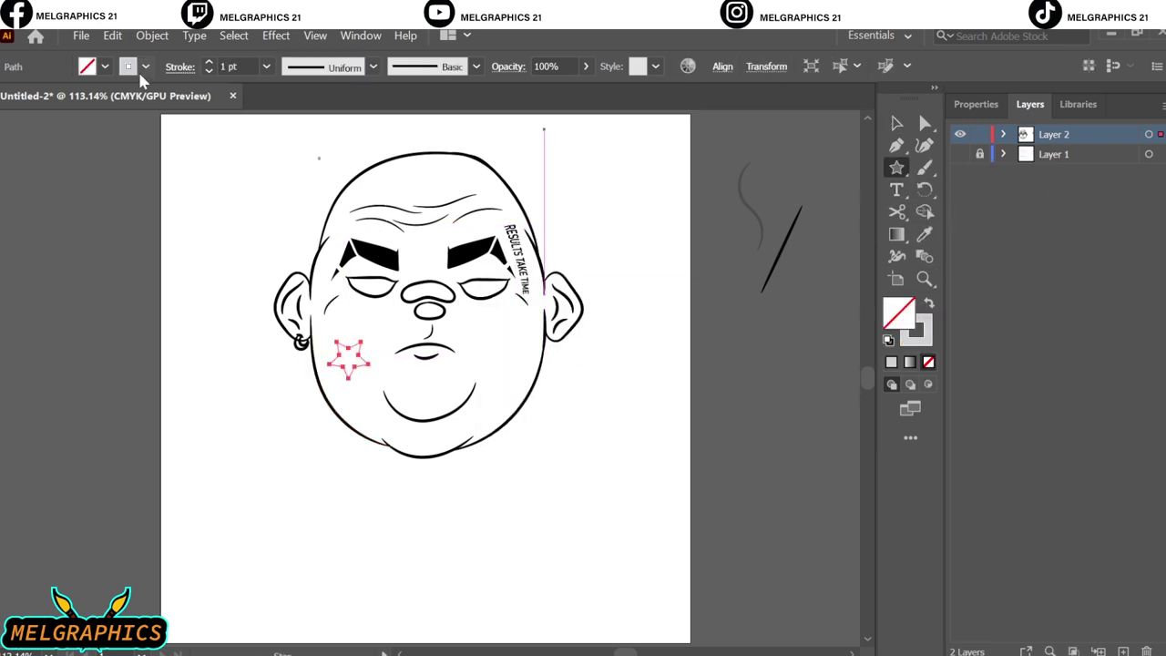
click(128, 66)
click(46, 103)
click(209, 62)
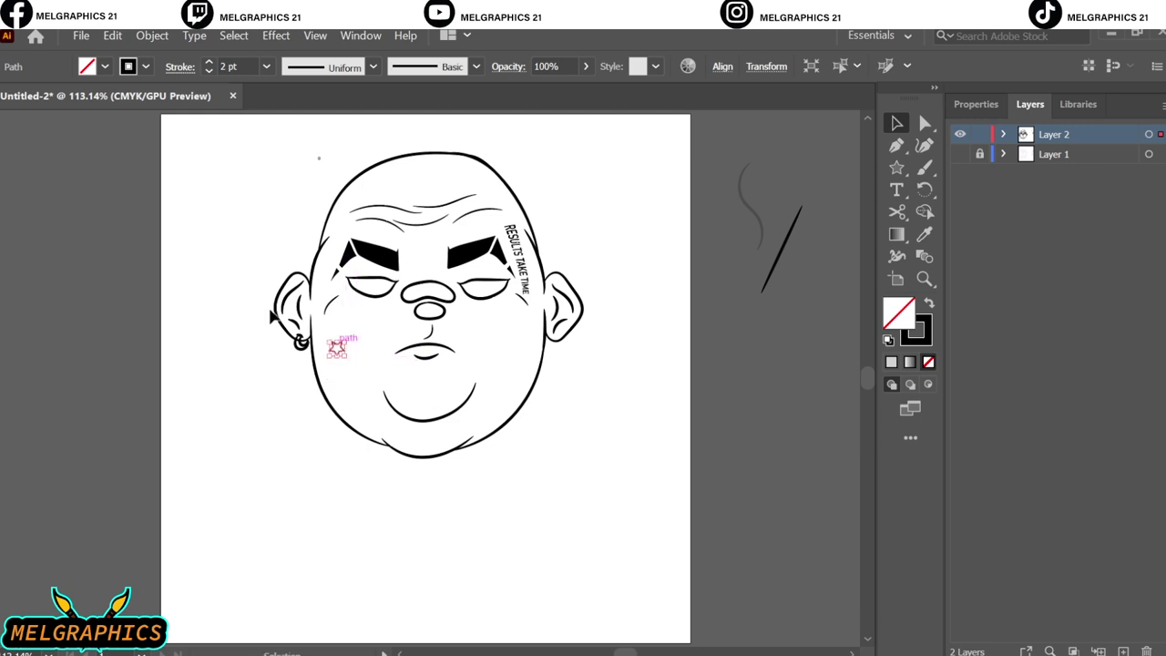
- Place the star beside the left eyebrow, duplicate it, and resize the lower star
key(ctrl+equal)
key(ctrl+equal)
key(ctrl+equal)
drag(310, 502, 325, 187)
drag(352, 228, 333, 284)
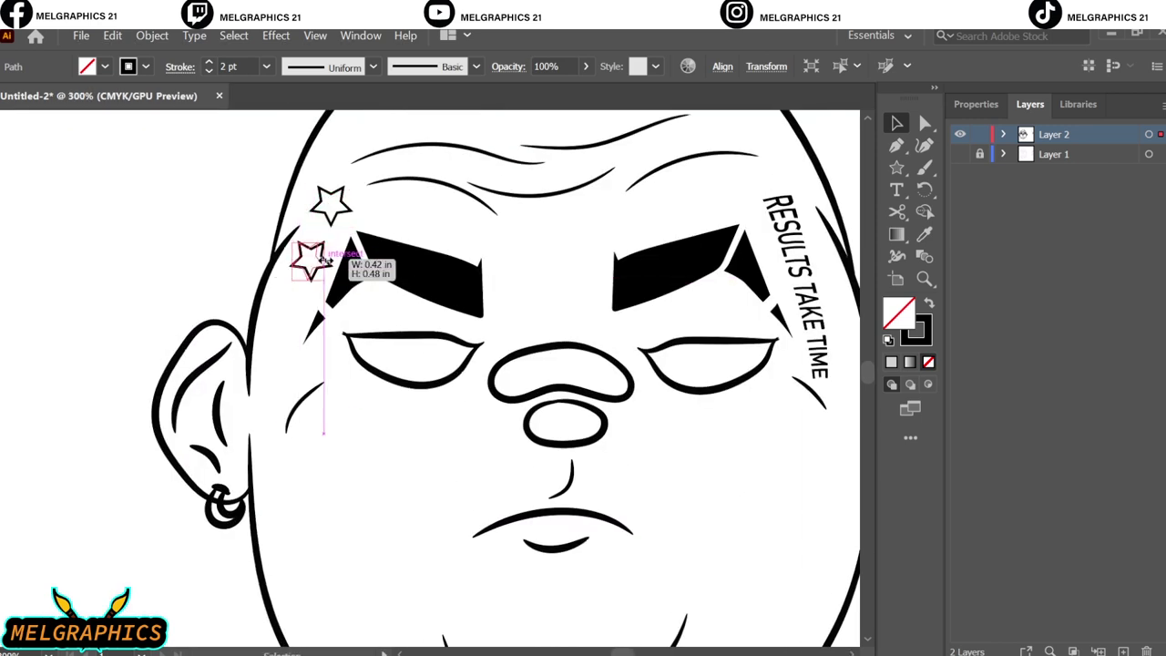
click(283, 300)
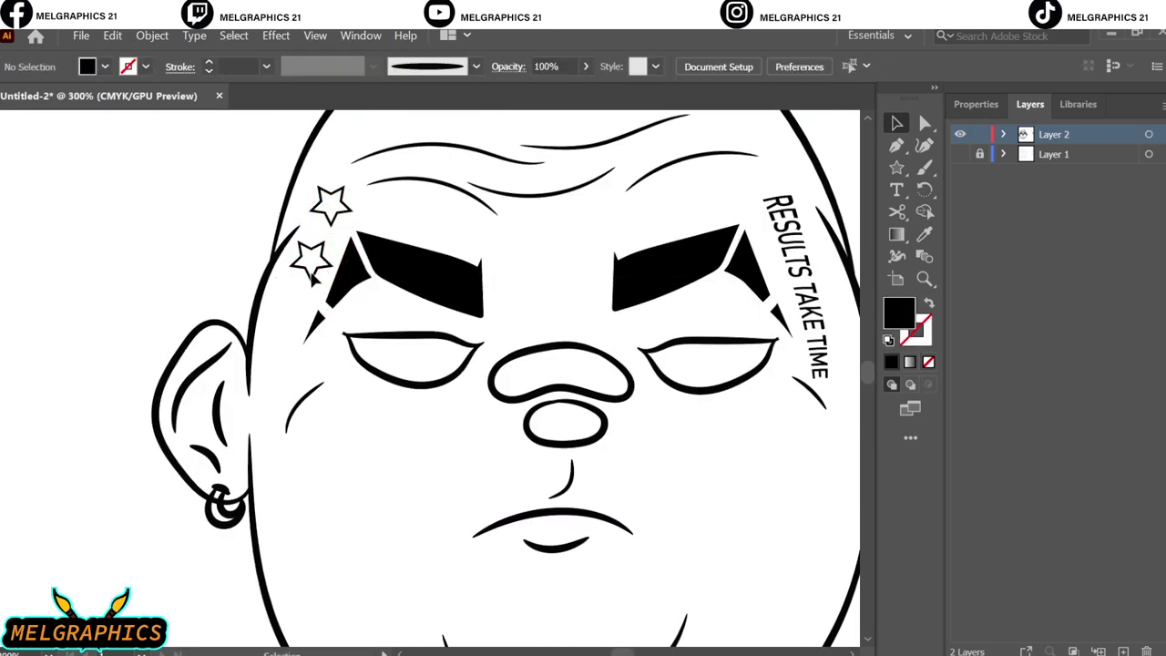
click(309, 261)
drag(331, 281, 326, 271)
click(348, 463)
key(ctrl+0)
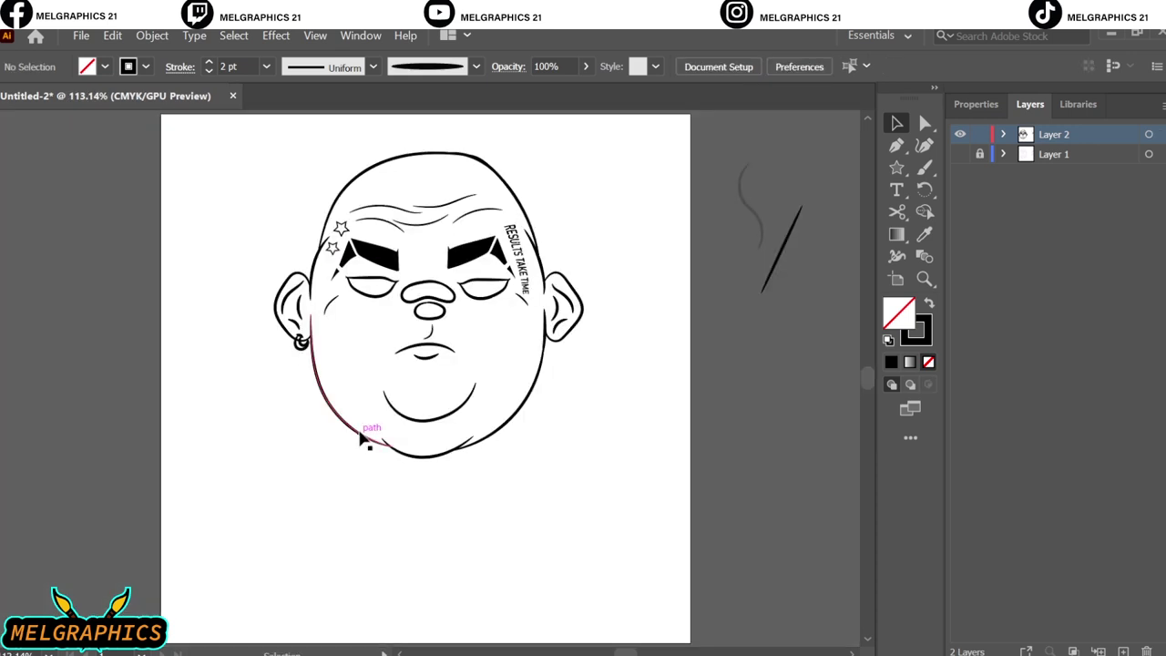
- Paint 0.5 pt stitch marks across the cheek scars
key(b)
click(209, 72)
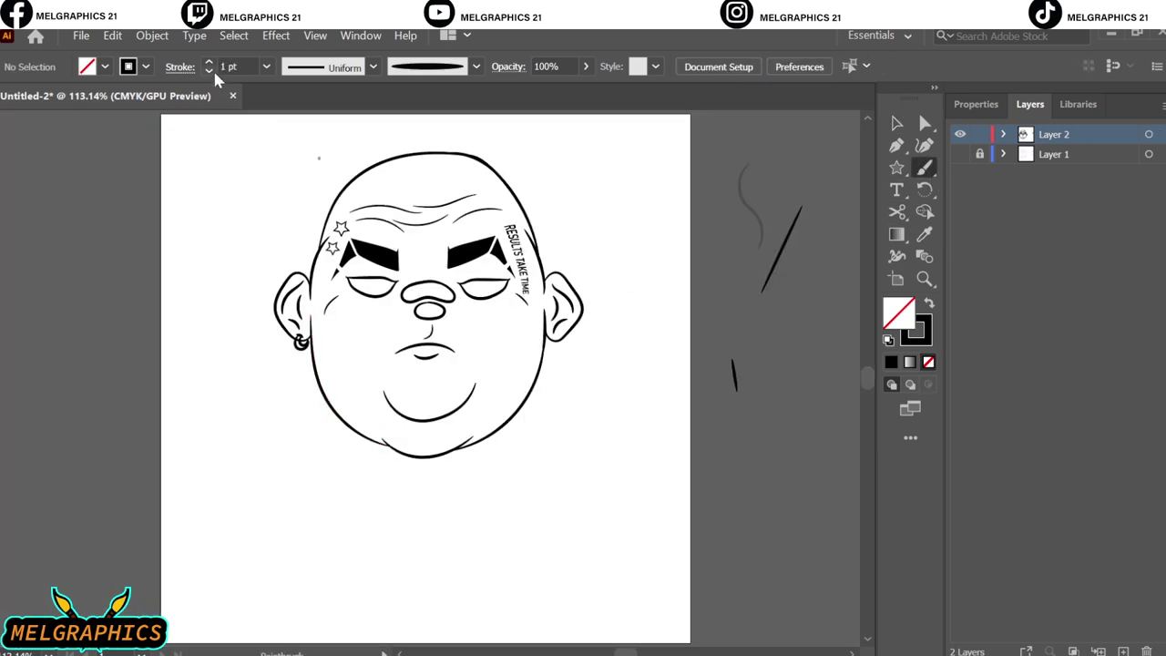
click(209, 72)
scroll(511, 360, up, 3)
drag(529, 320, 548, 305)
scroll(404, 468, left, 5)
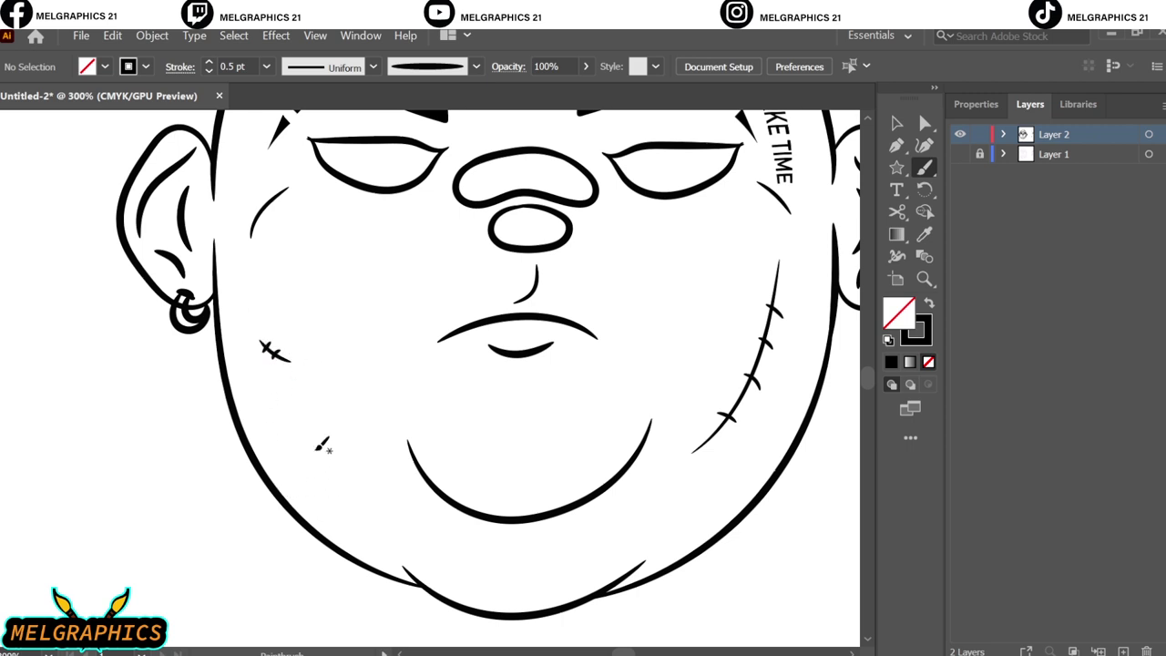
- Draw a thin ellipse on the top right of the head and rotate it diagonally
key(ctrl+0)
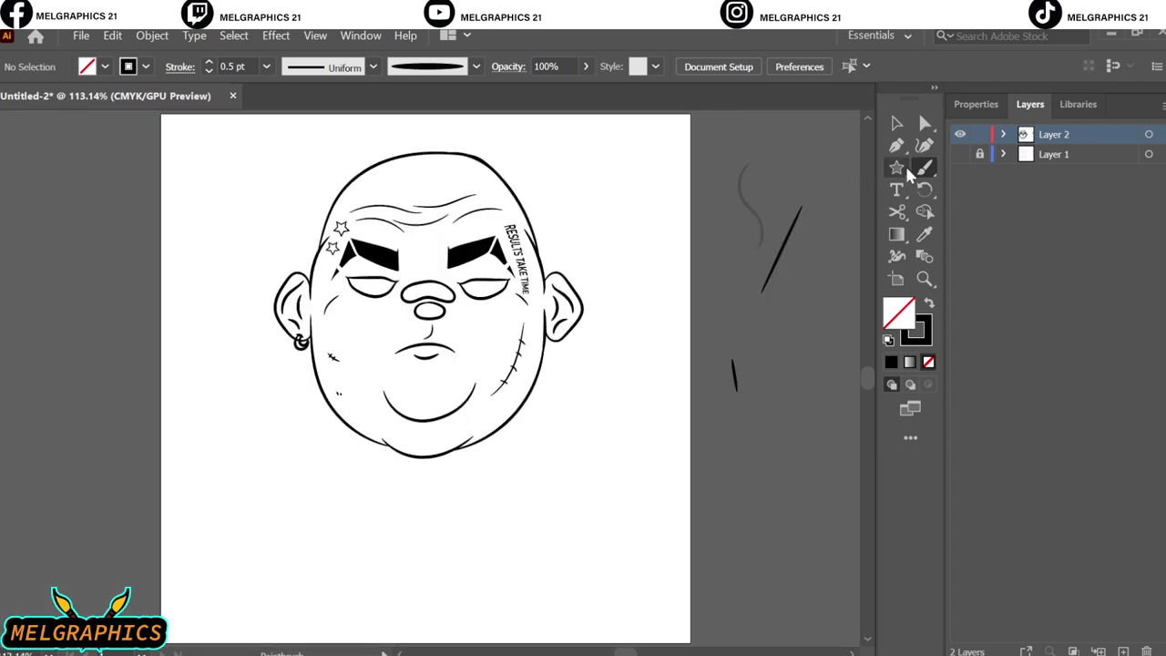
scroll(374, 145, up, 5)
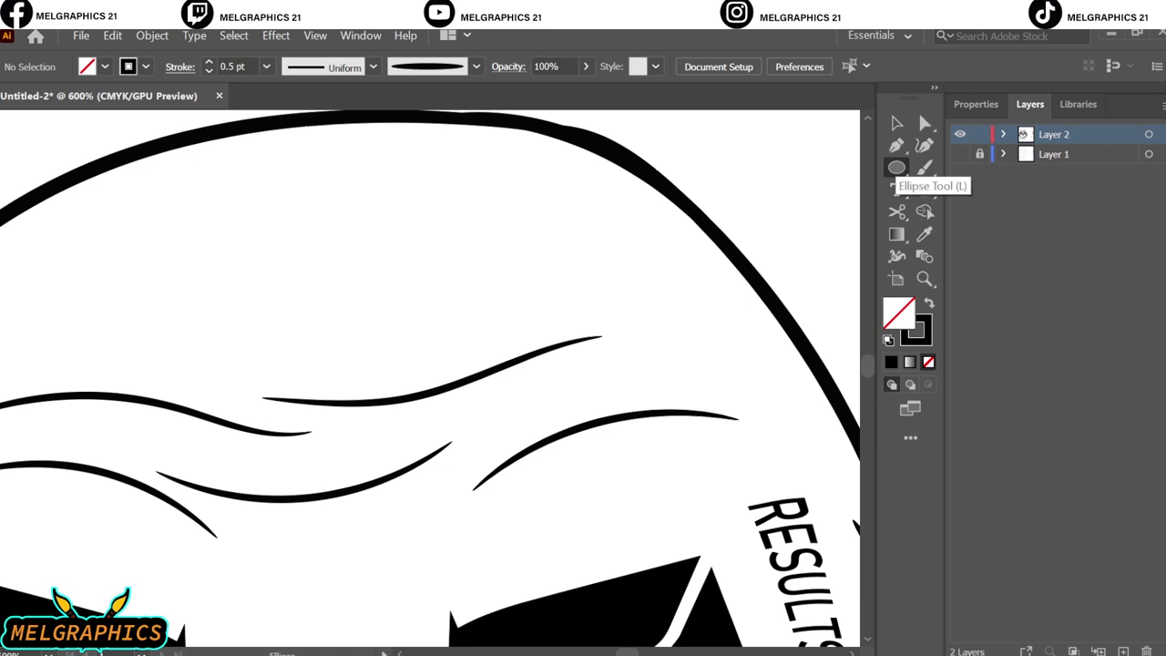
drag(597, 220, 336, 234)
key(v)
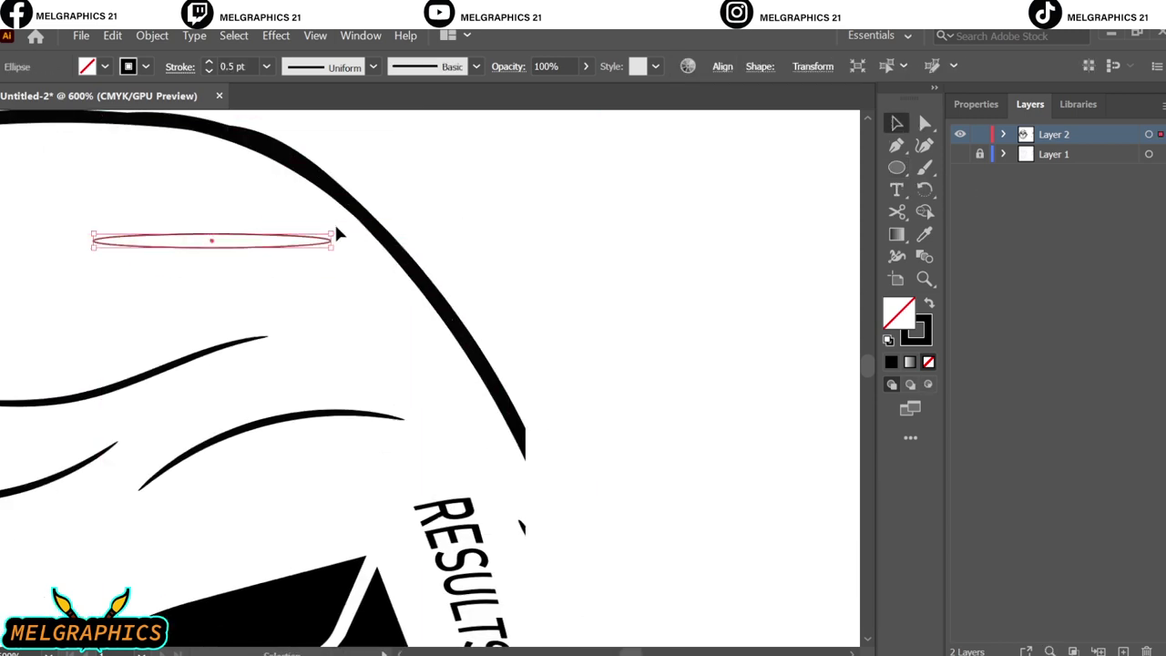
scroll(307, 247, up, 3)
drag(484, 228, 391, 304)
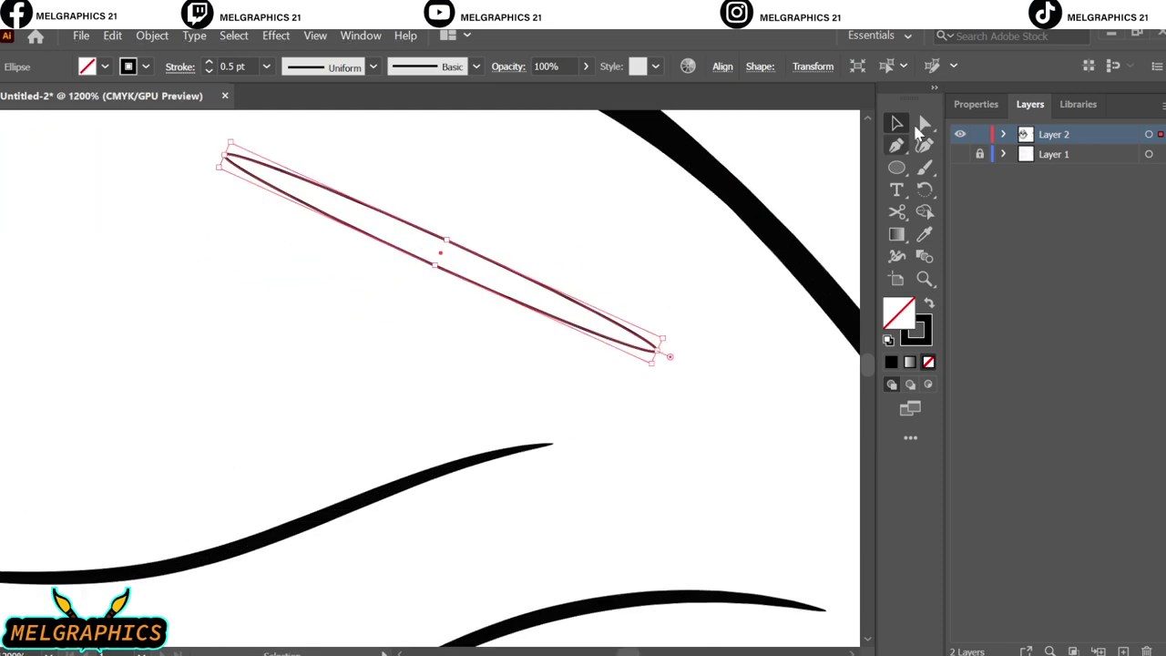
- Bend the ellipse into a crescent and sharpen its left tip into a point
key(a)
drag(447, 238, 492, 198)
click(625, 341)
click(628, 305)
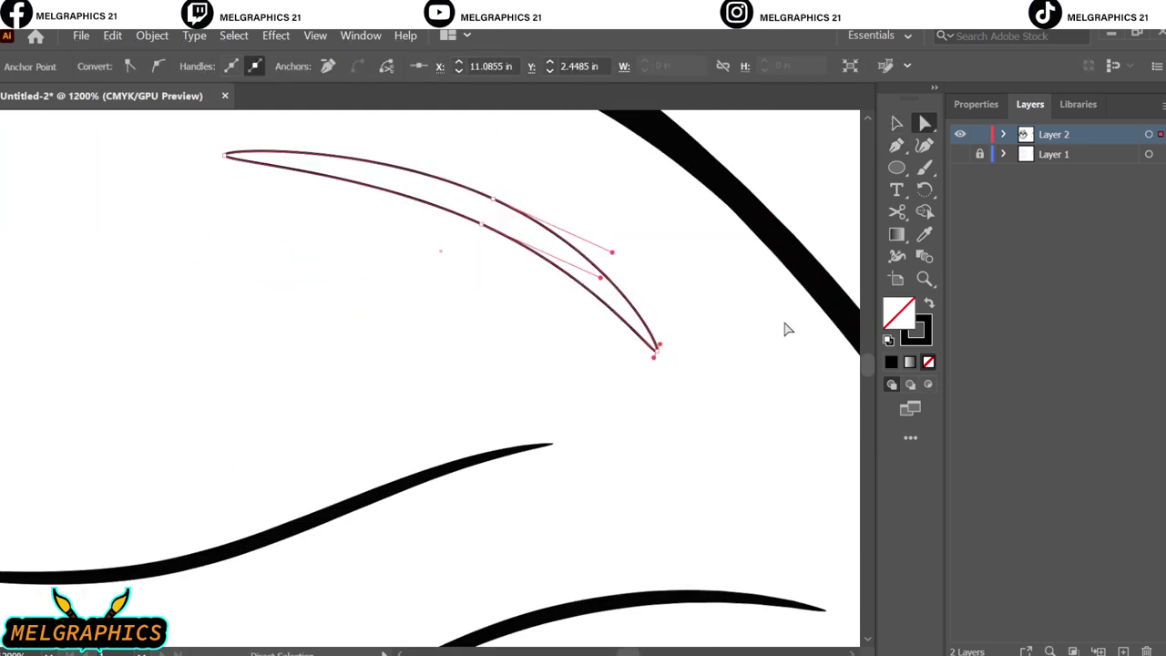
click(898, 170)
click(898, 123)
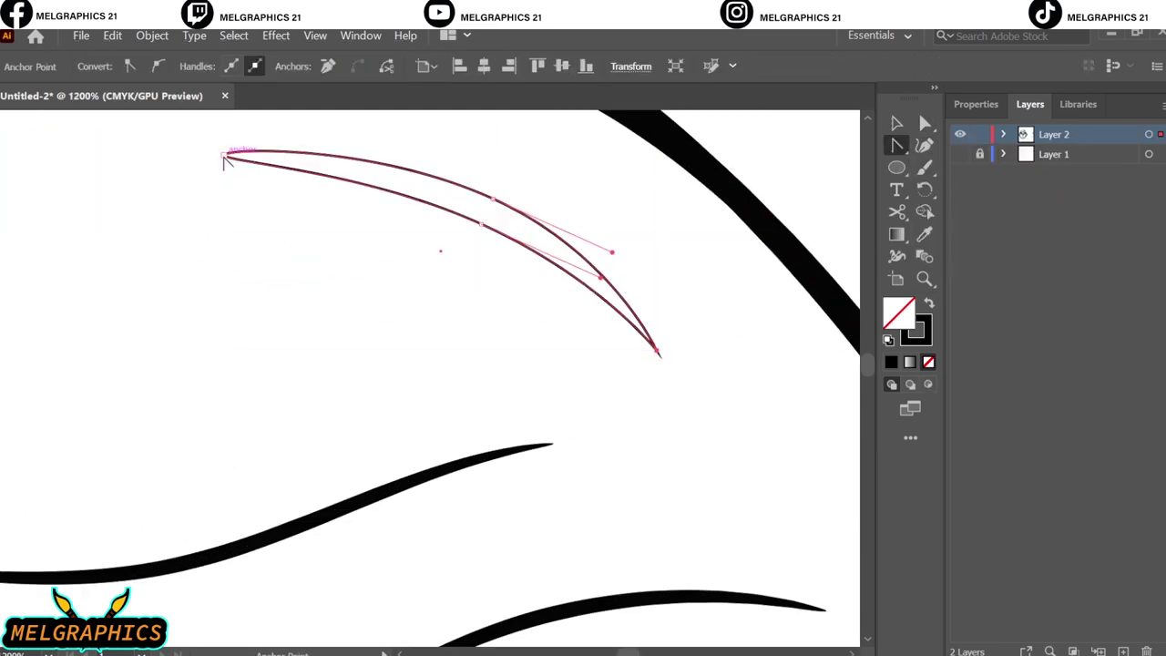
click(647, 429)
- Paint 0.25 pt stitches over the crescent scar and set its stroke to 1 pt
scroll(477, 310, up, 1)
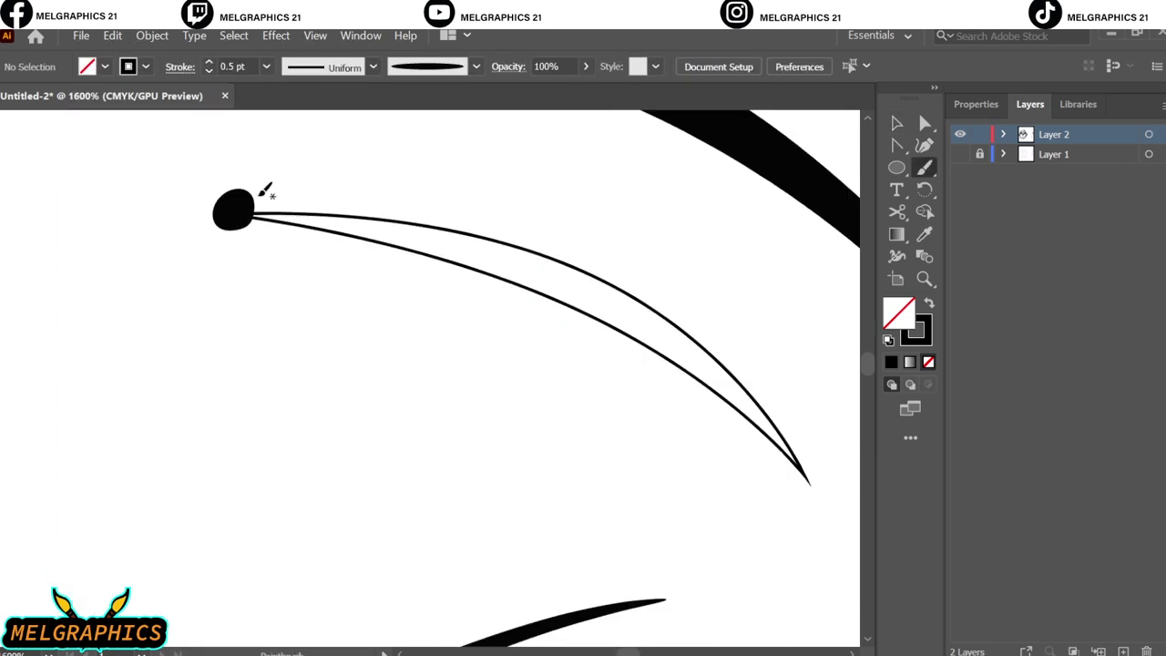
key(ctrl+z)
click(209, 71)
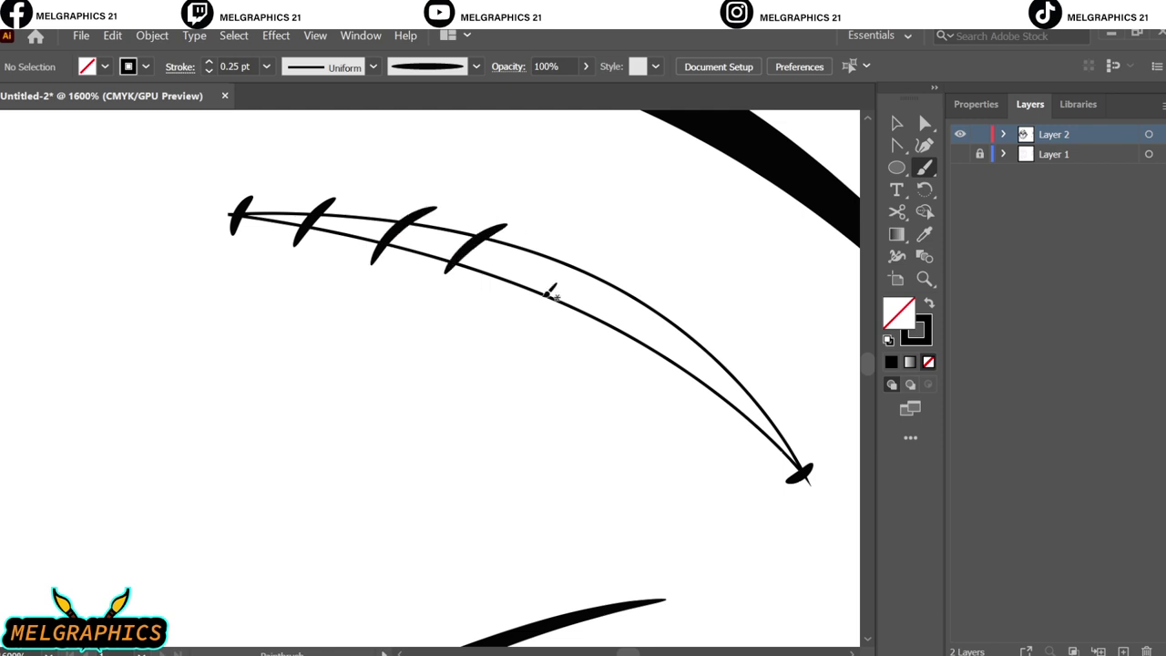
click(765, 403)
click(209, 62)
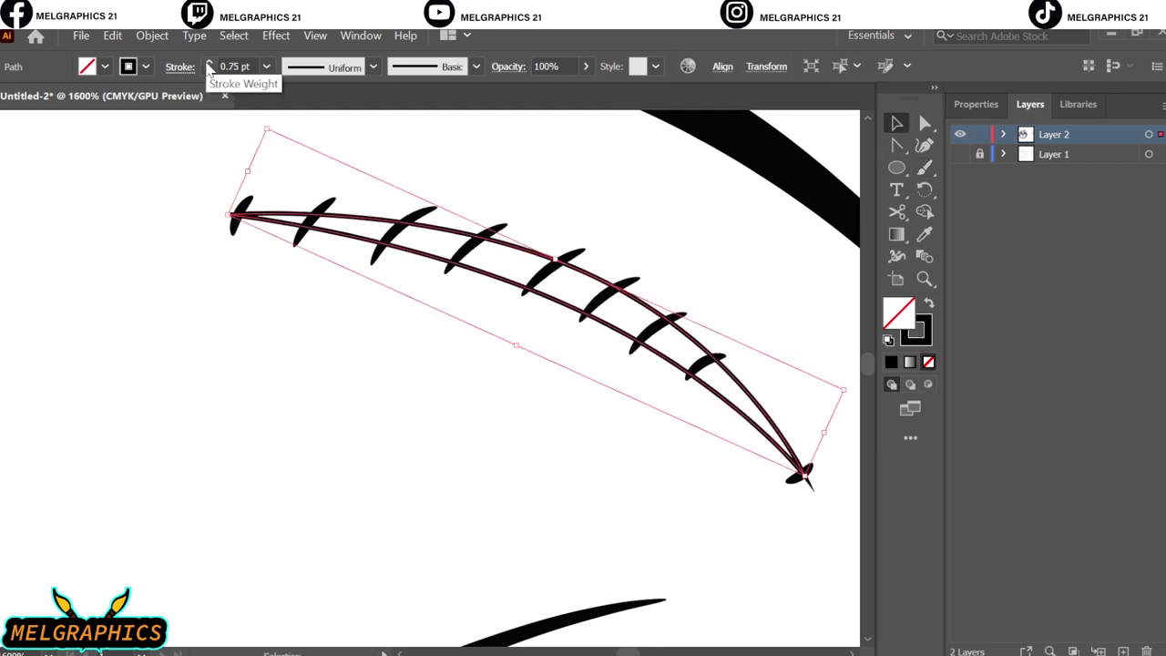
click(586, 173)
key(ctrl+0)
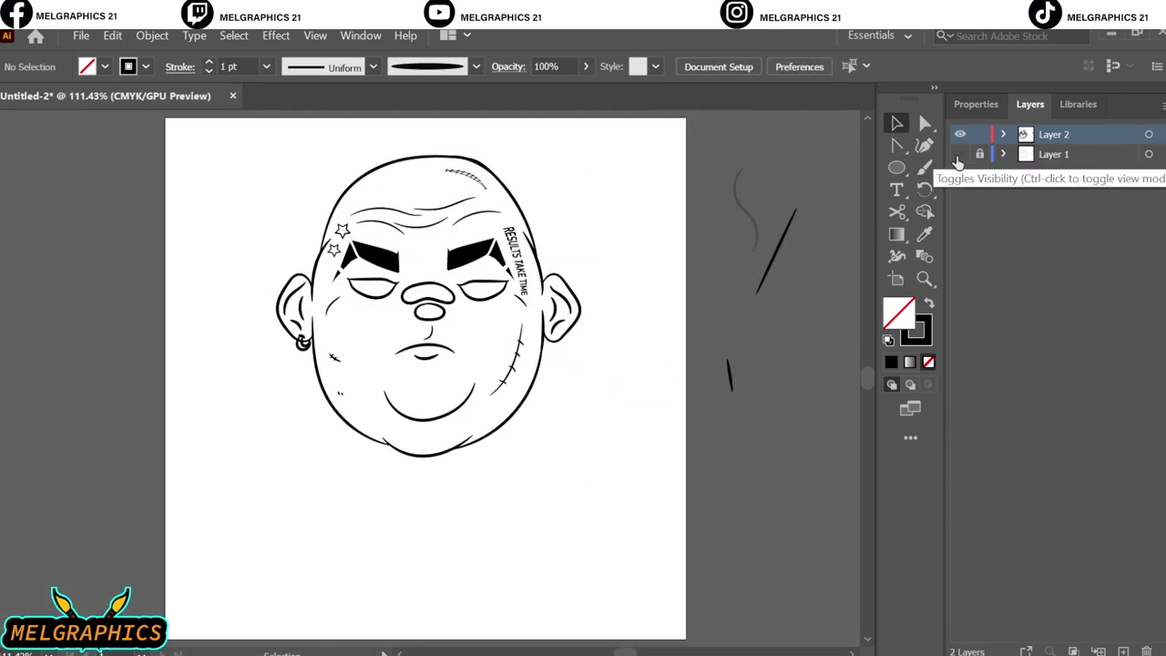
- Show the sketch again and ink the curved neck line below the chin
click(960, 154)
scroll(355, 530, up, 3)
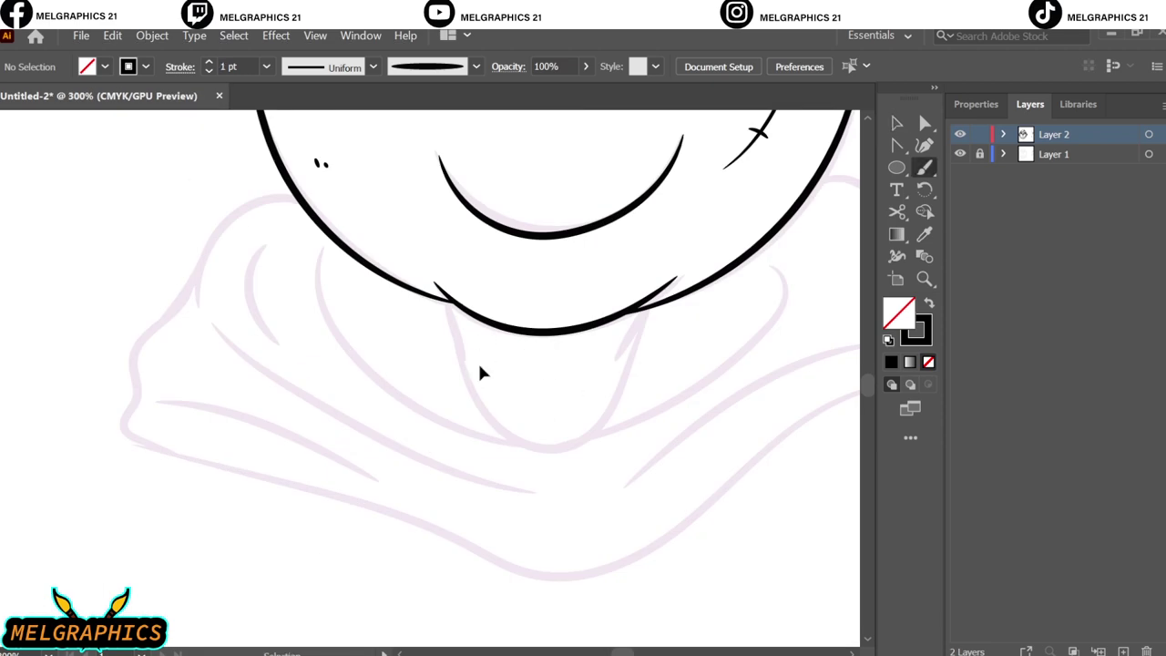
scroll(483, 371, up, 1)
drag(592, 366, 628, 282)
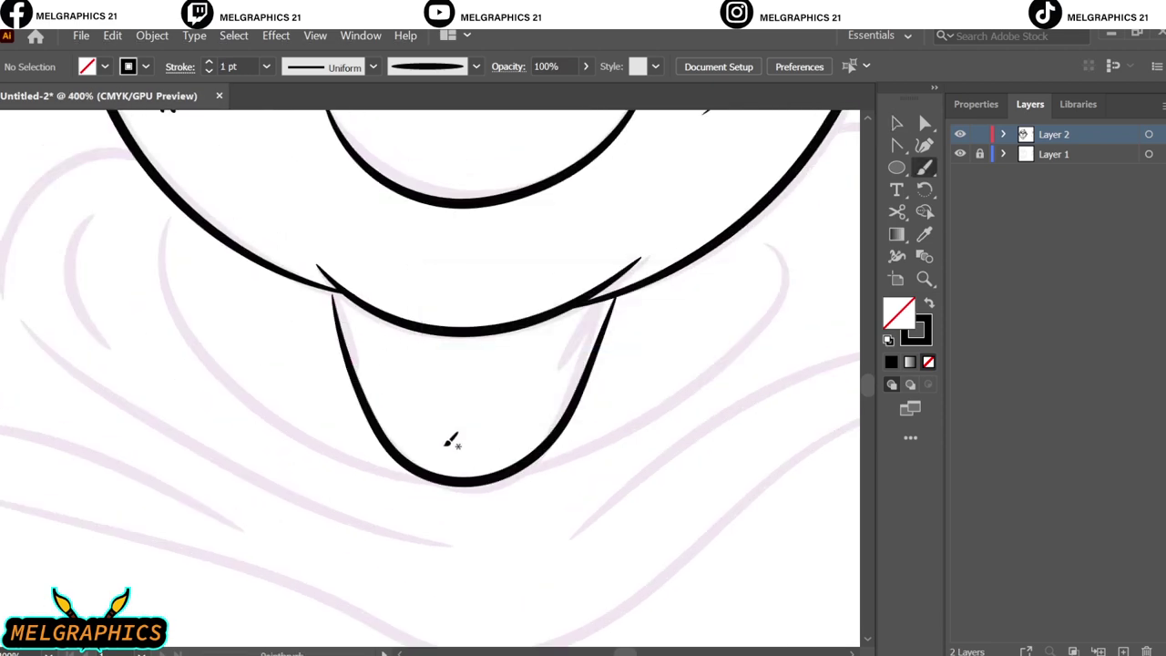
scroll(331, 265, up, 3)
scroll(300, 364, up, 4)
- Extend the ink along the hood's lower edge and fit the artboard in view
key(a)
click(432, 548)
scroll(581, 561, down, 9)
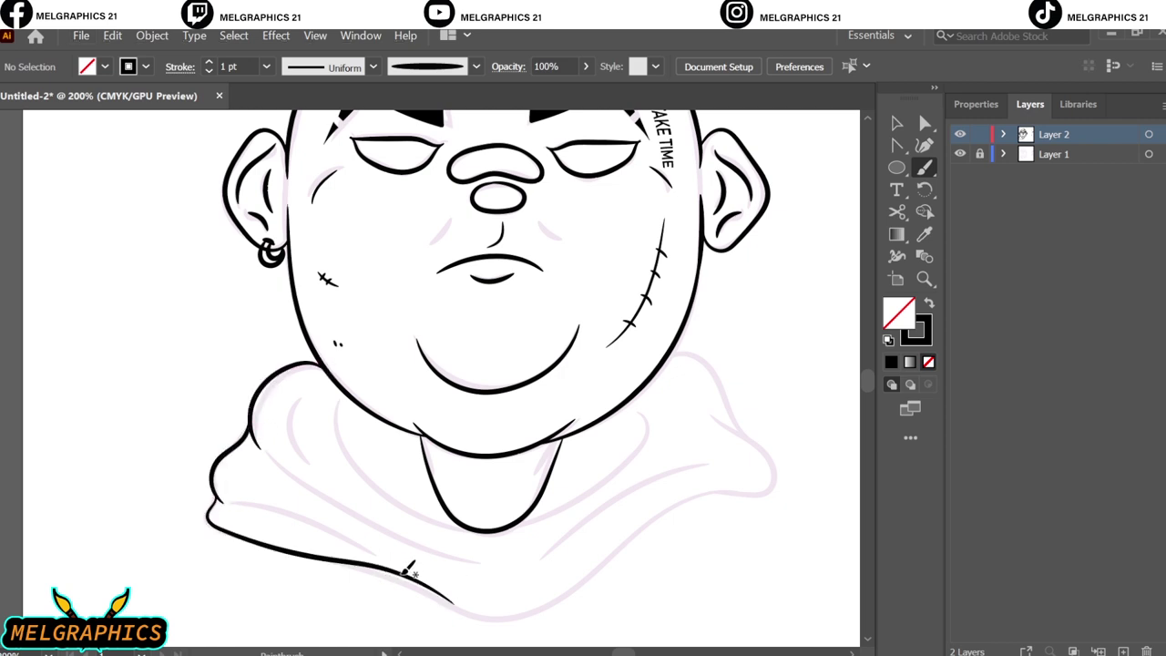
mouse_move(635, 537)
mouse_down()
mouse_move(747, 487)
mouse_move(642, 565)
mouse_up()
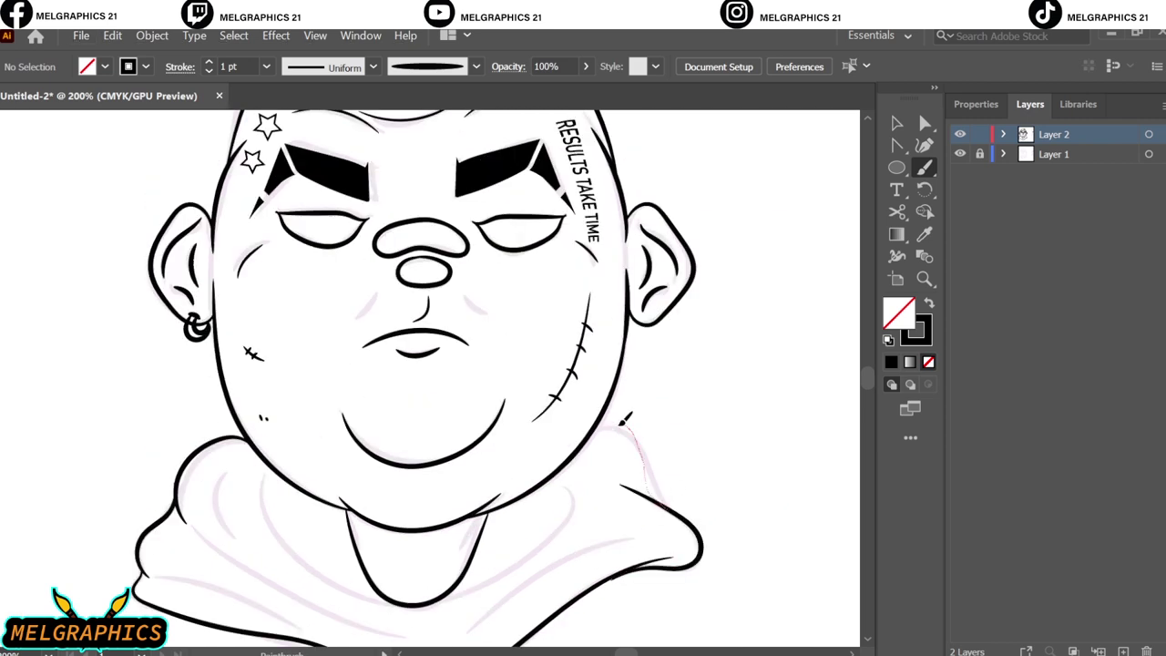
scroll(576, 491, down, 1)
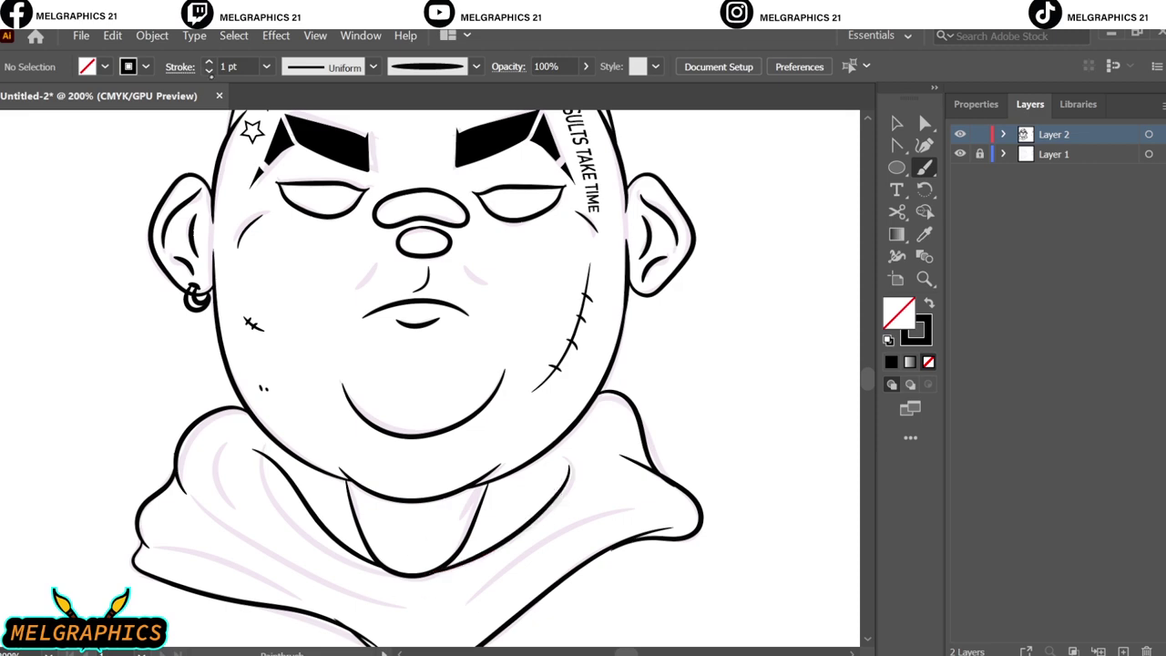
scroll(300, 595, down, 3)
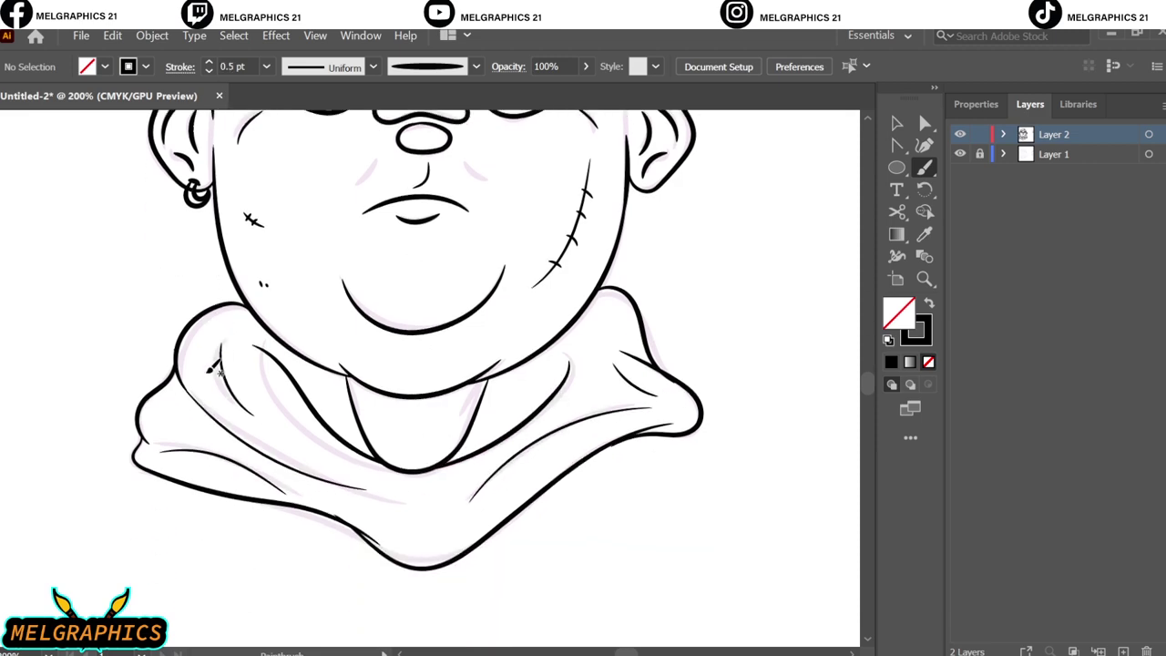
scroll(428, 365, down, 4)
scroll(426, 403, up, 5)
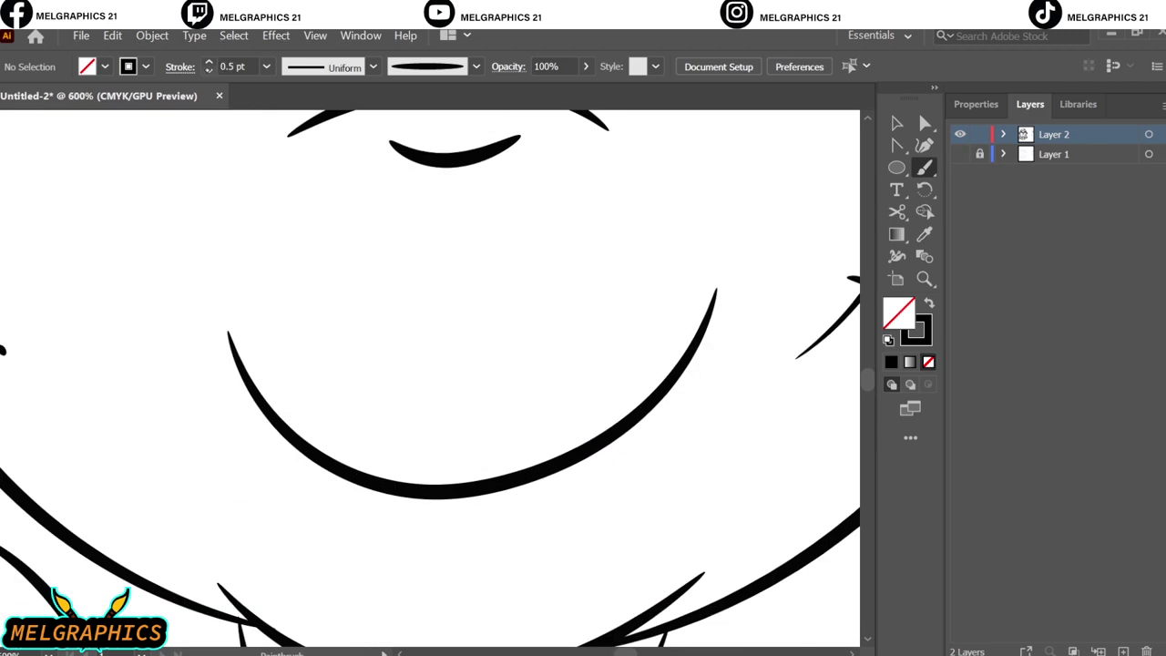
key(ctrl+0)
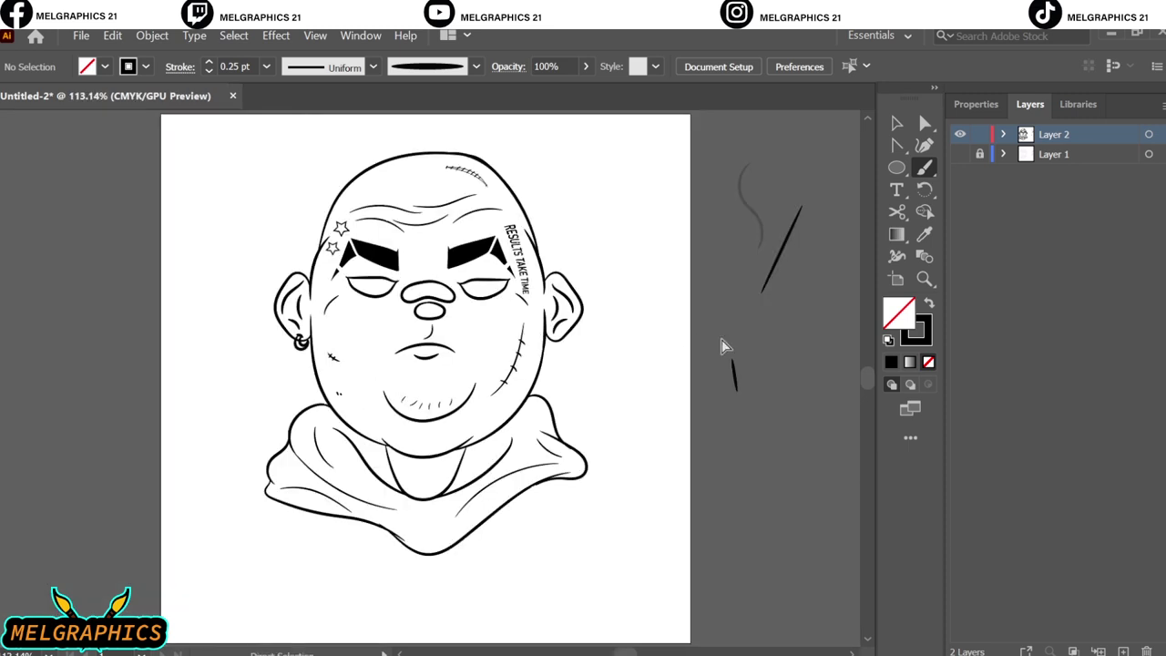
- Group all the line art into a single object
scroll(701, 255, left, 1)
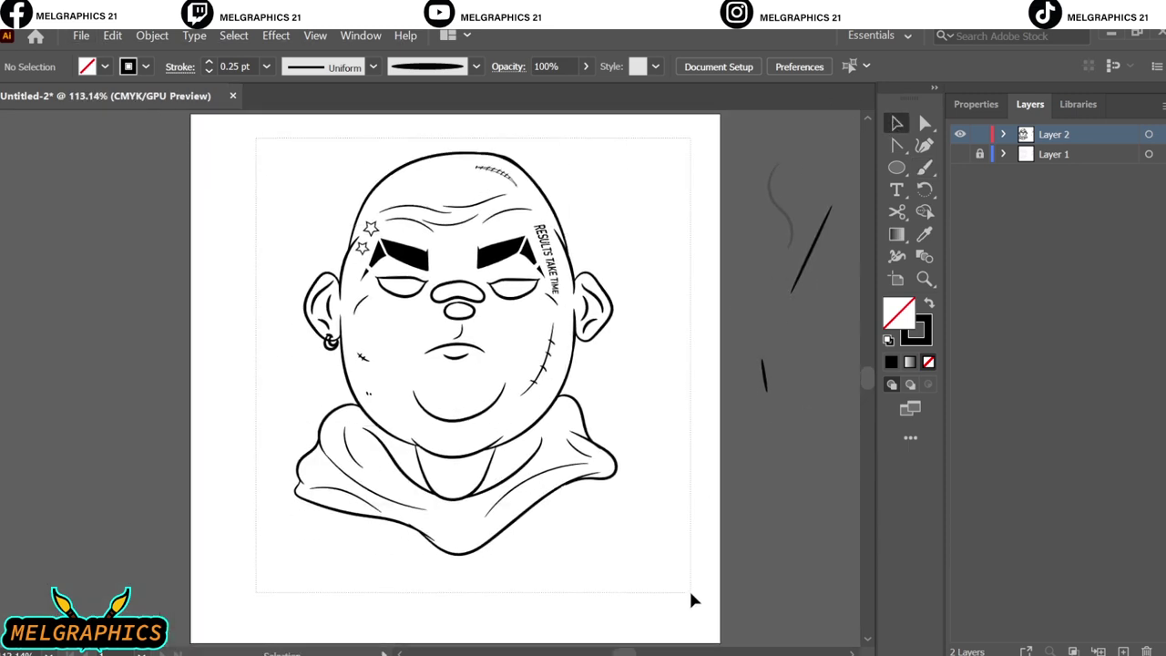
key(ctrl+a)
click(152, 35)
click(976, 104)
scroll(1043, 545, down, 3)
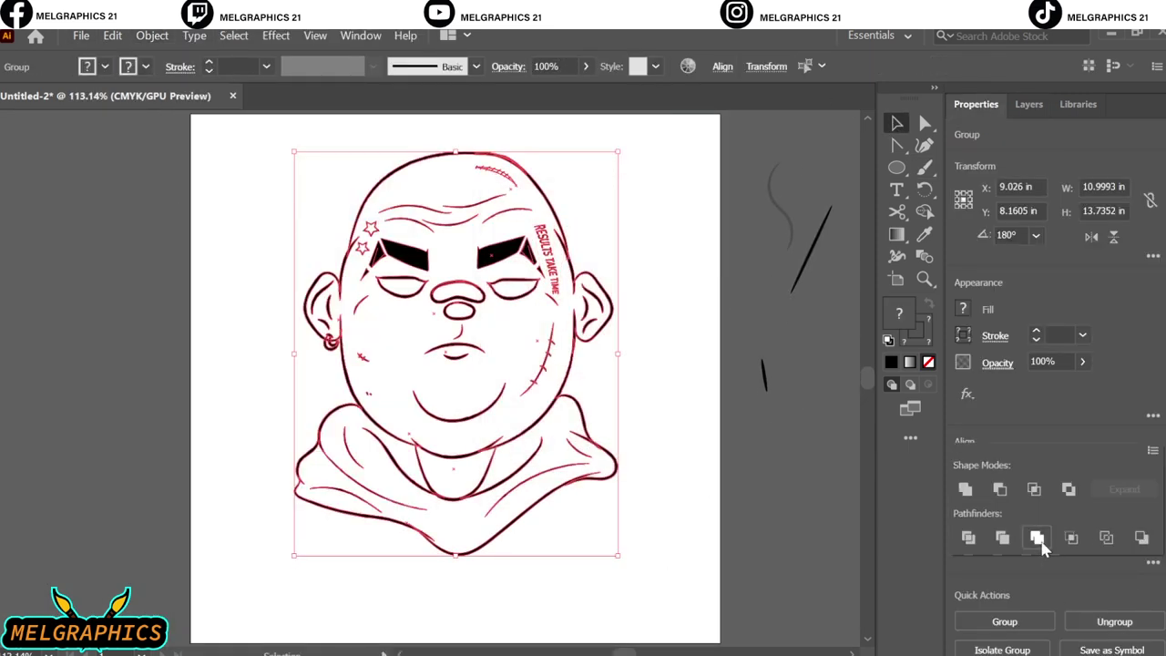
click(645, 409)
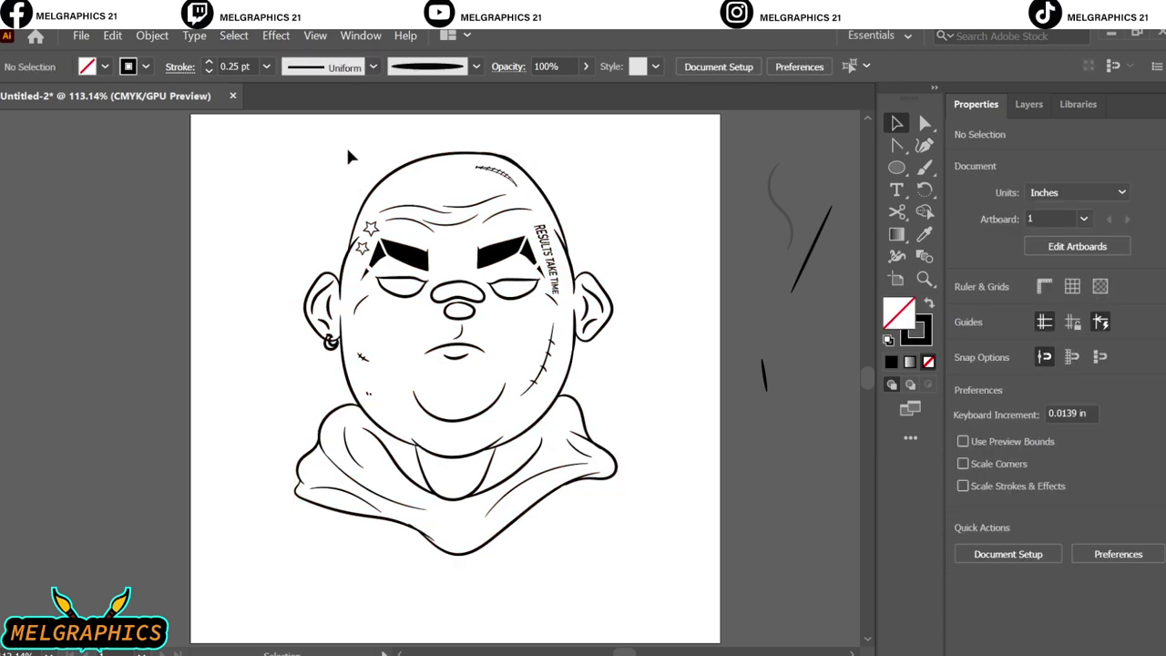
- Duplicate Layer 2 as a locked backup copy of the line art
click(1029, 104)
drag(1054, 134, 1123, 651)
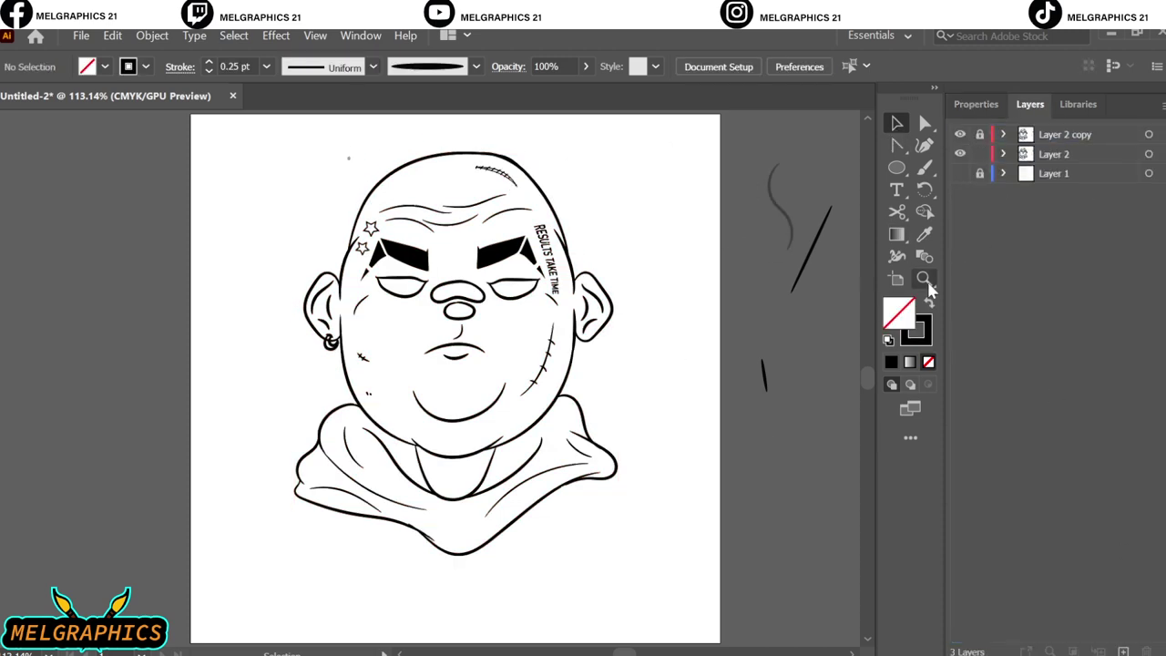
key(shift+x)
double_click(899, 313)
key(Return)
key(ctrl+a)
click(976, 104)
scroll(434, 547, up, 5)
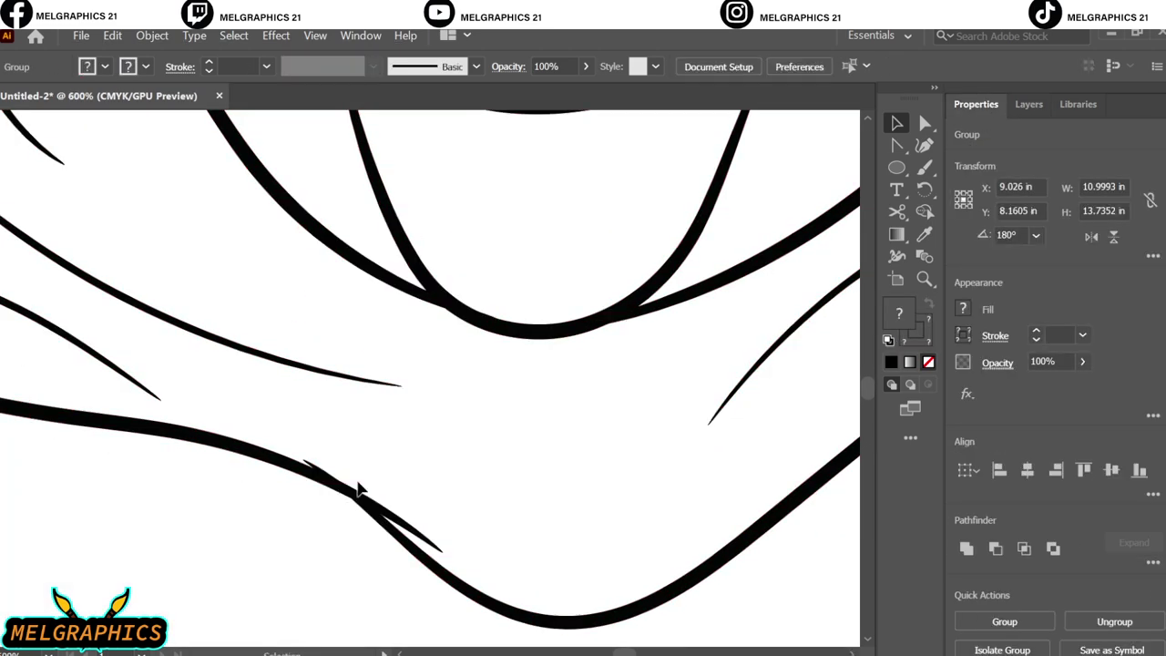
- Enter the line-art group and select the stray stroke at the eye corner
double_click(328, 474)
key(ctrl+shift+a)
scroll(324, 456, down, 5)
scroll(312, 424, up, 4)
key(b)
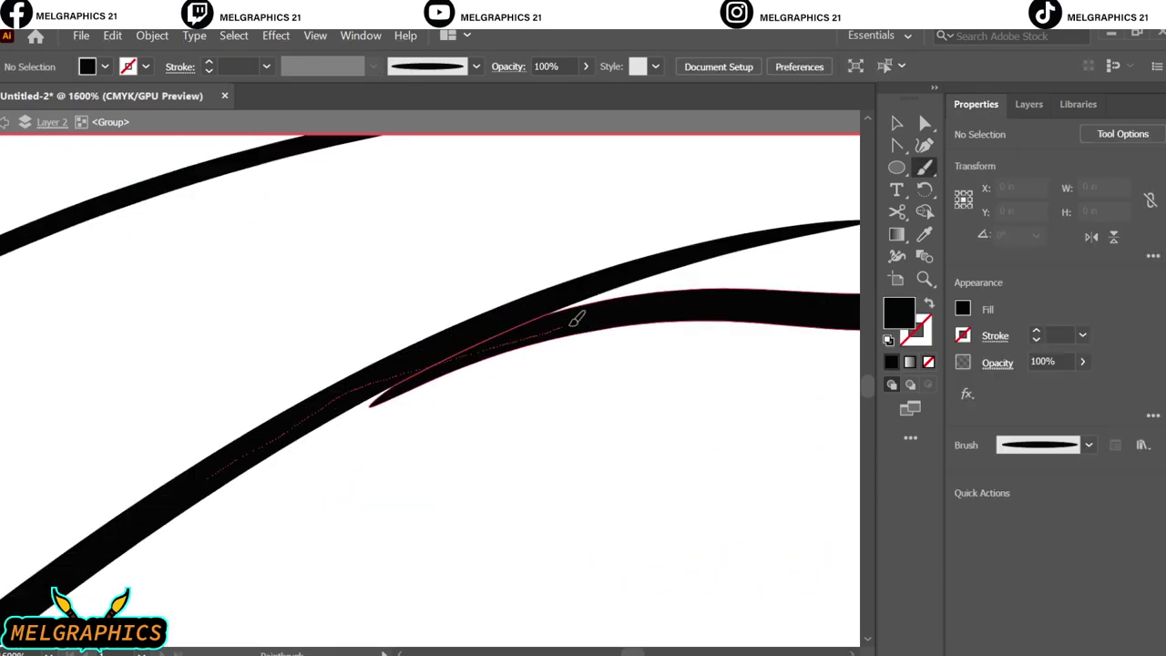
scroll(574, 310, down, 5)
scroll(182, 365, up, 5)
key(a)
key(shift+x)
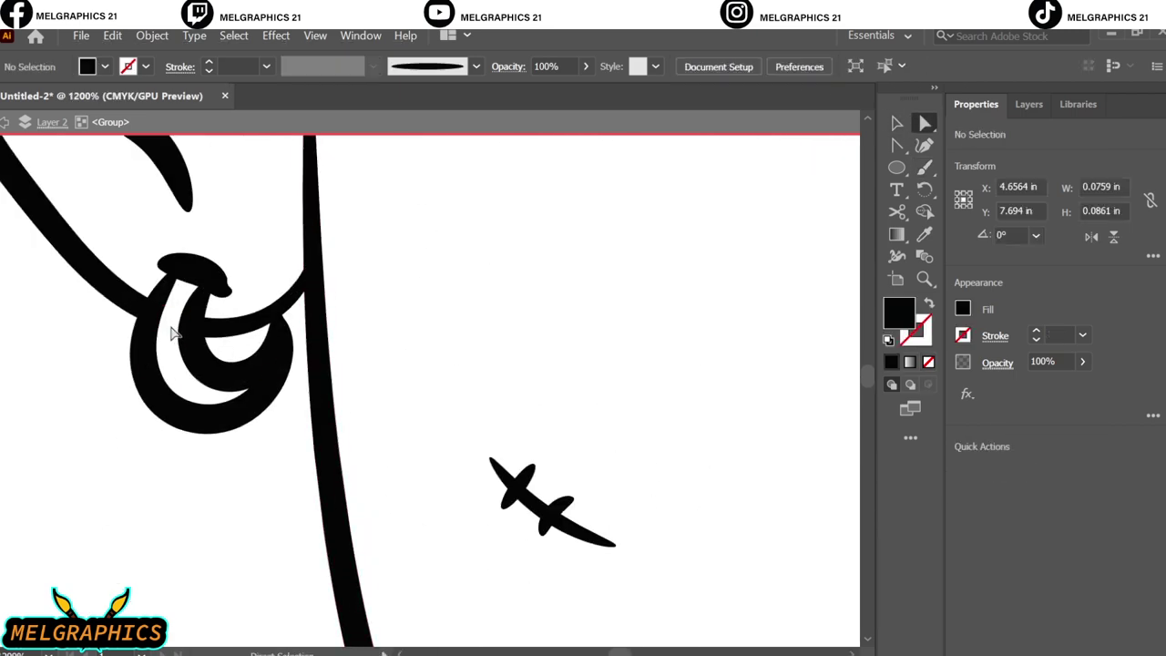
scroll(702, 517, down, 5)
scroll(702, 517, up, 5)
scroll(419, 319, down, 3)
scroll(424, 319, up, 4)
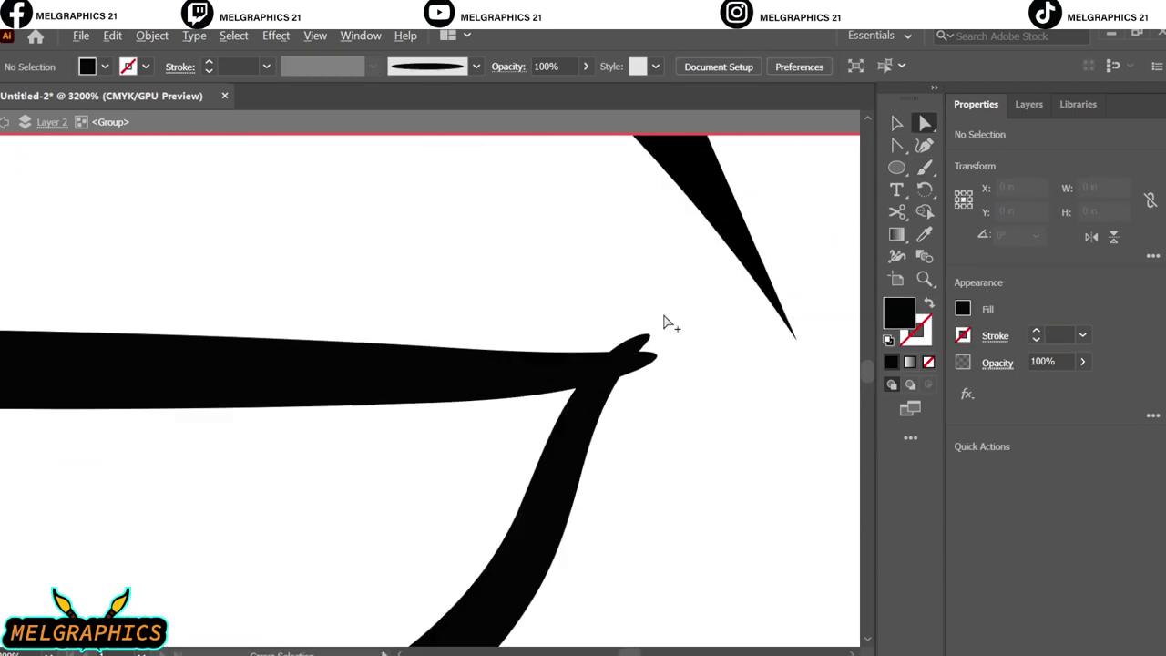
click(609, 336)
key(ctrl+shift+a)
scroll(609, 336, down, 5)
scroll(620, 307, up, 3)
scroll(619, 307, down, 4)
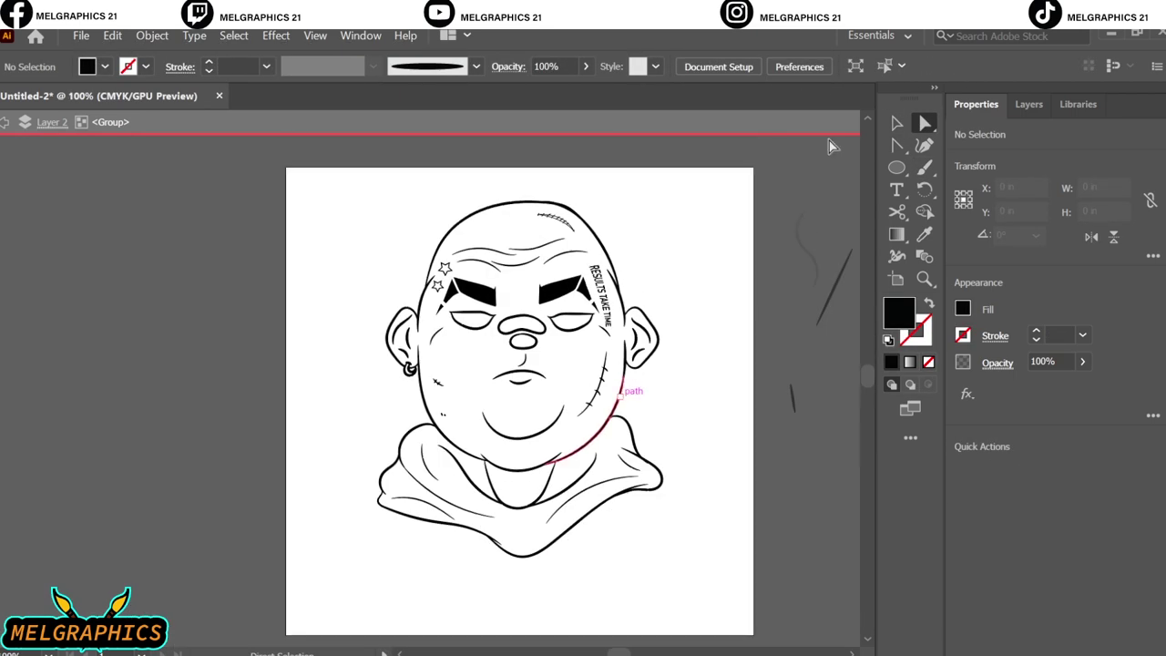
- Paint 0.5 pt black crease strokes inside the upper nose
click(925, 170)
key(shift+x)
scroll(458, 323, up, 5)
scroll(315, 349, up, 3)
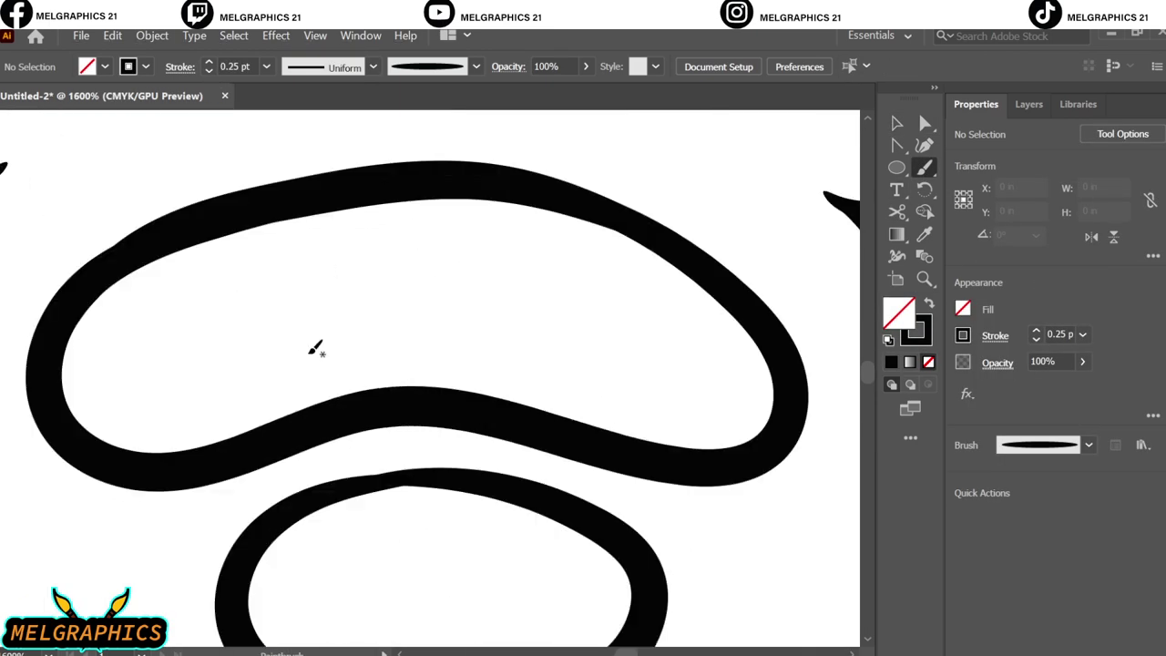
drag(130, 351, 583, 341)
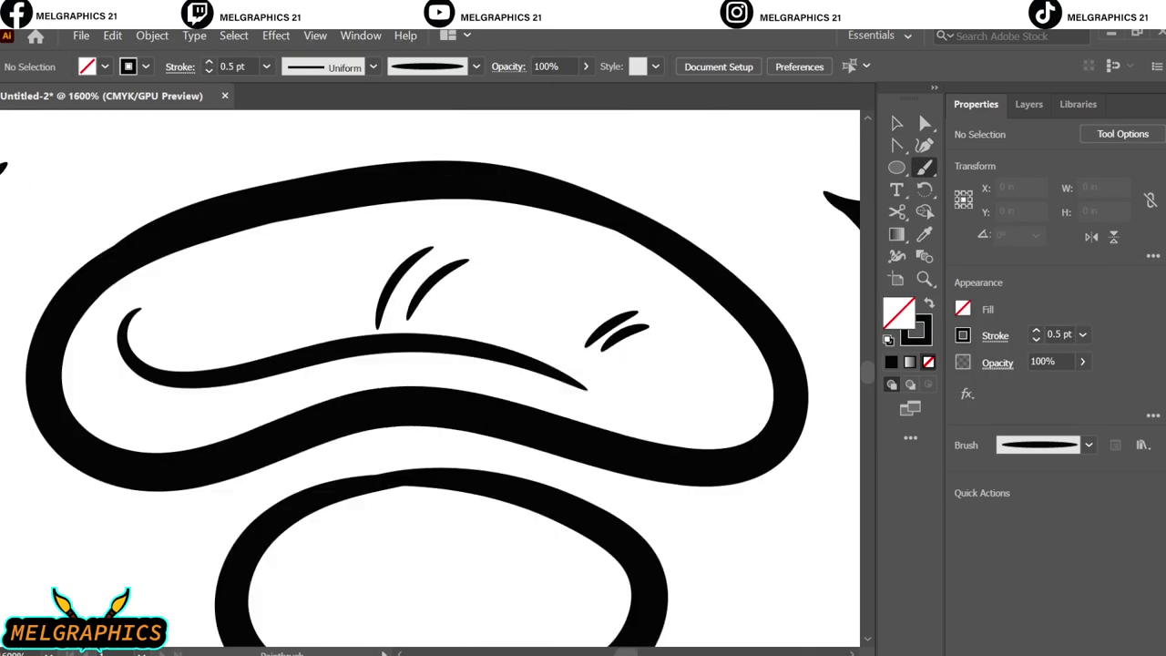
key(ctrl+0)
key(ctrl+a)
click(152, 35)
- Group the line art and pick an orange fill colour
click(164, 96)
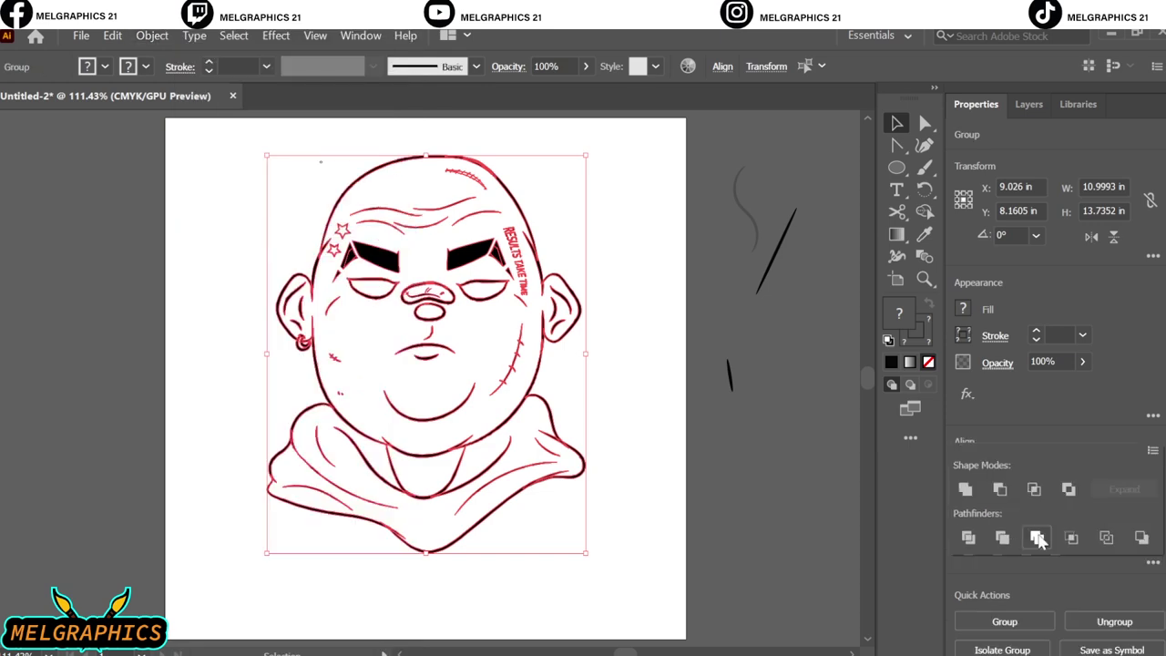
key(ctrl+shift+a)
click(1030, 104)
drag(1028, 648, 1126, 651)
double_click(898, 313)
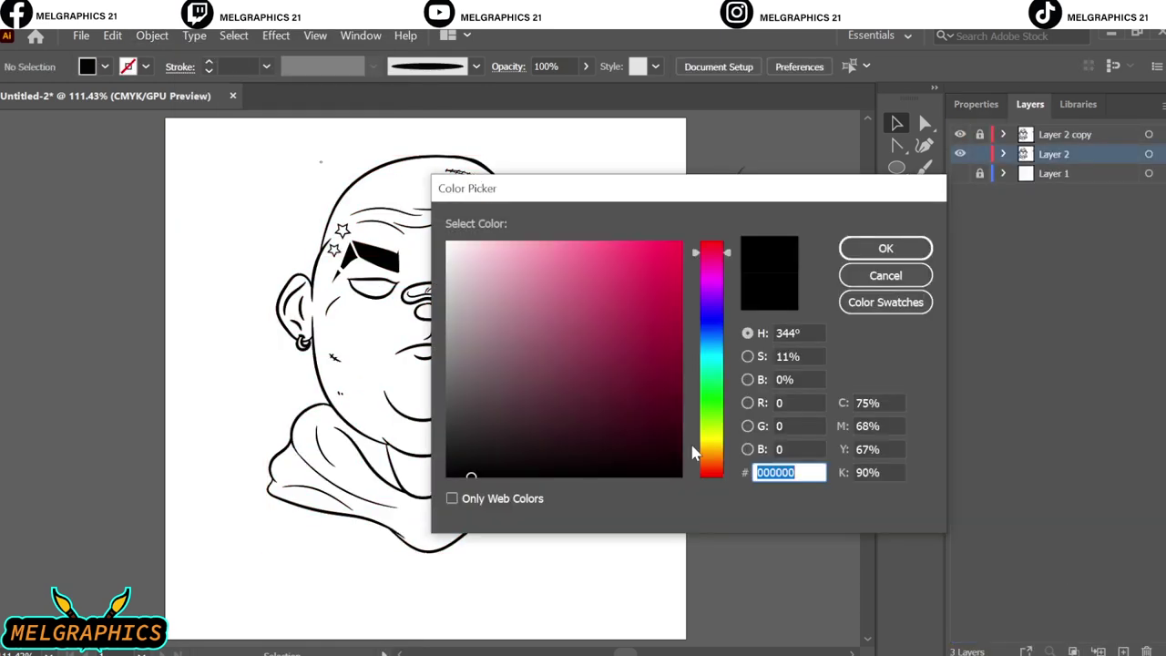
click(598, 250)
click(882, 245)
- Draw an orange rectangle over the whole character and send it to the back
click(900, 168)
click(989, 168)
drag(241, 143, 633, 572)
right_click(534, 262)
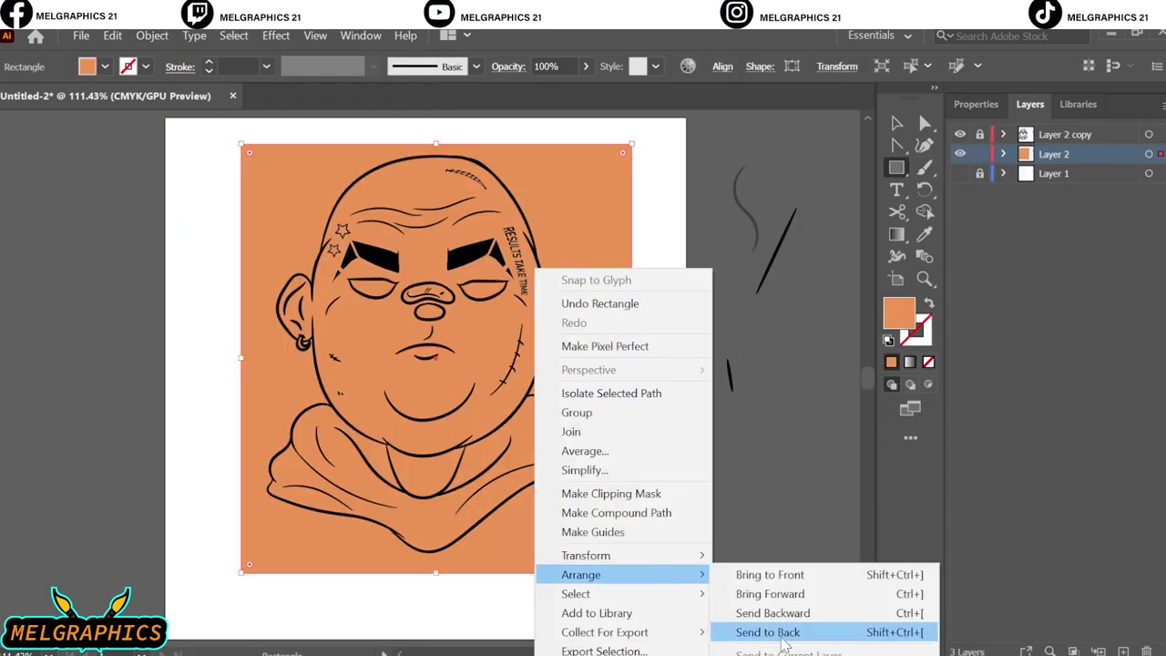
click(782, 628)
double_click(899, 314)
click(833, 247)
- Divide the rectangle along the outlines and delete the orange outside the character
key(v)
key(ctrl+a)
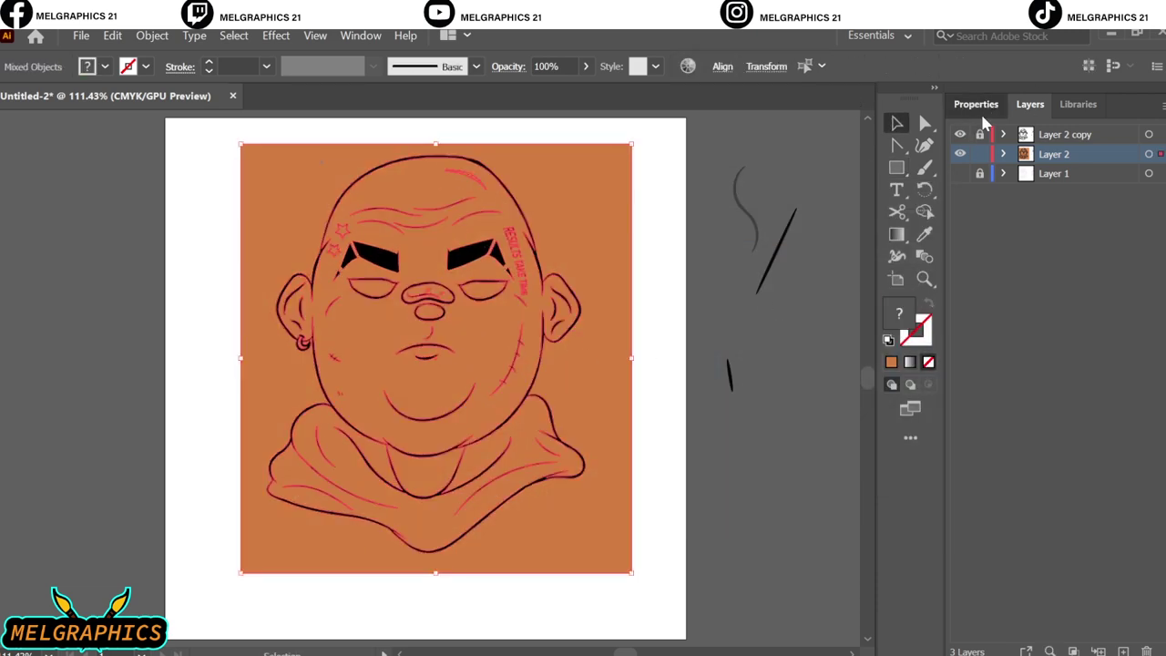
click(976, 104)
scroll(1057, 510, down, 2)
double_click(594, 529)
key(Delete)
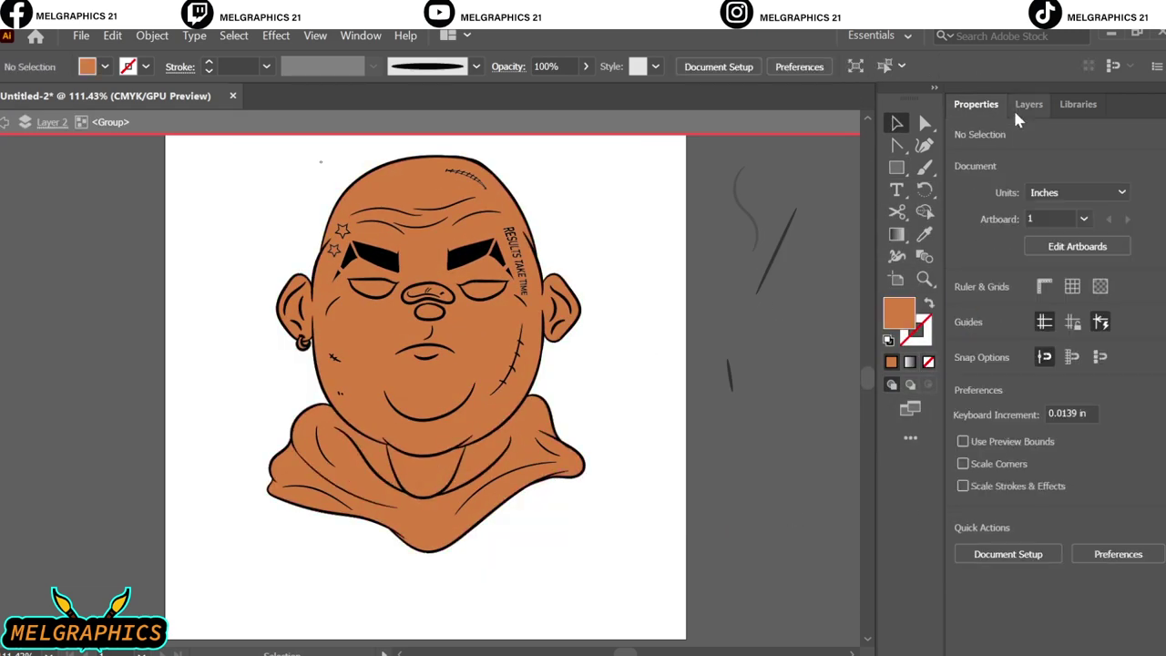
click(1029, 104)
- Fill the eyes light grey and the nose pink
scroll(1007, 365, down, 1)
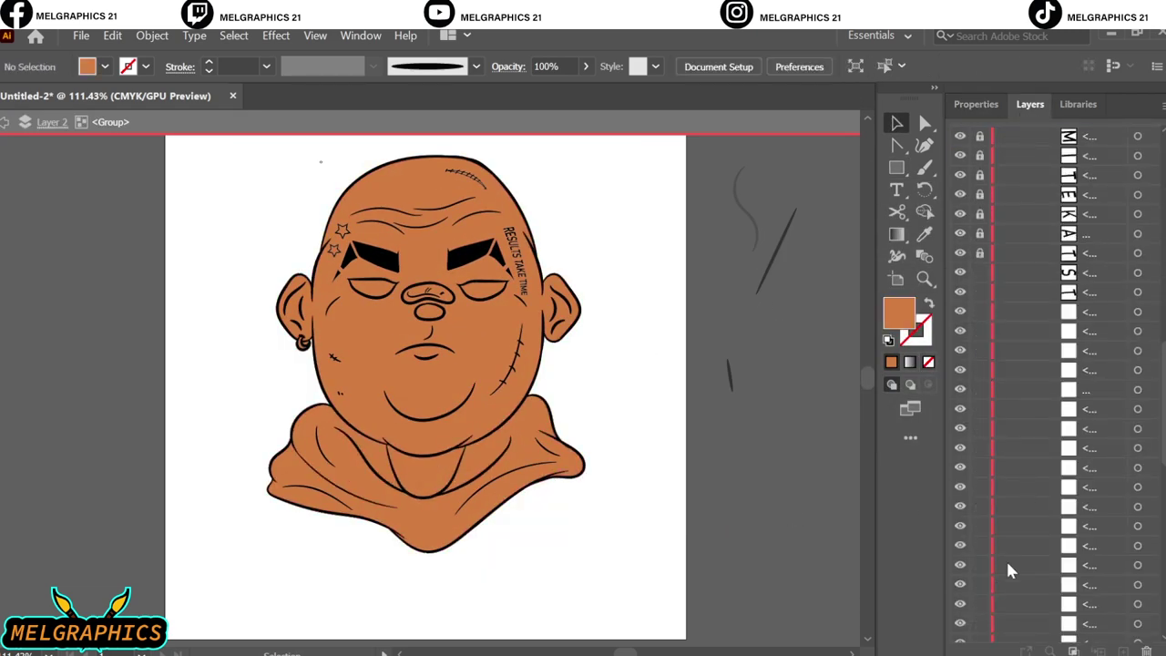
scroll(1007, 547, down, 2)
scroll(1011, 546, down, 5)
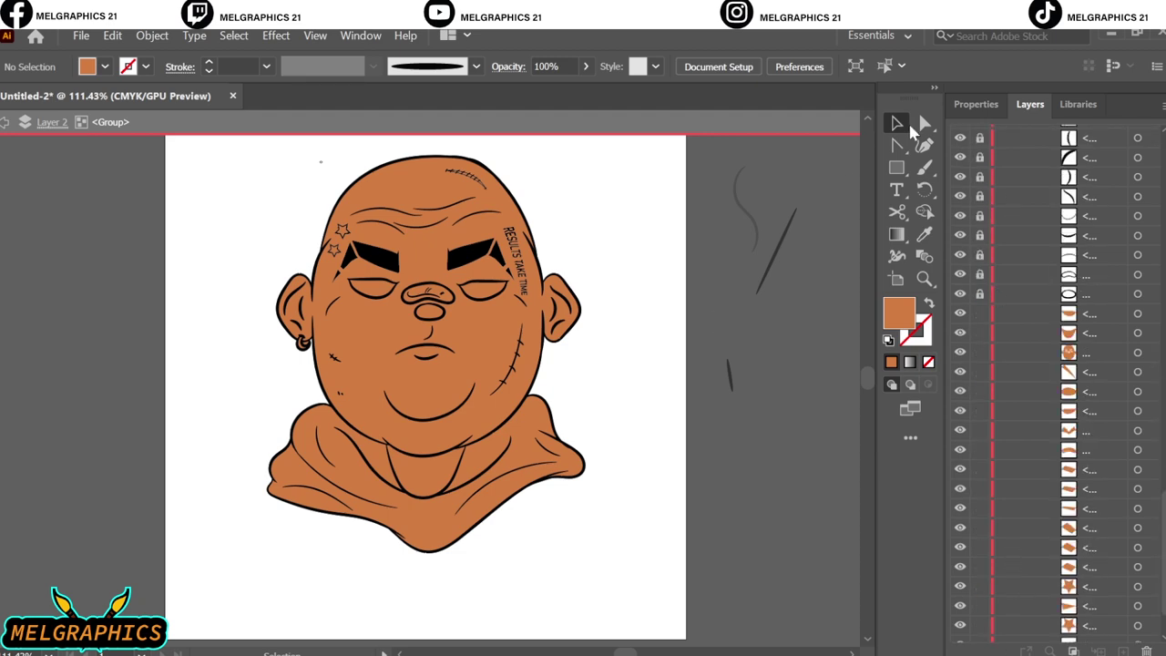
key(ctrl+plus)
shift+click(388, 290)
click(105, 67)
click(102, 158)
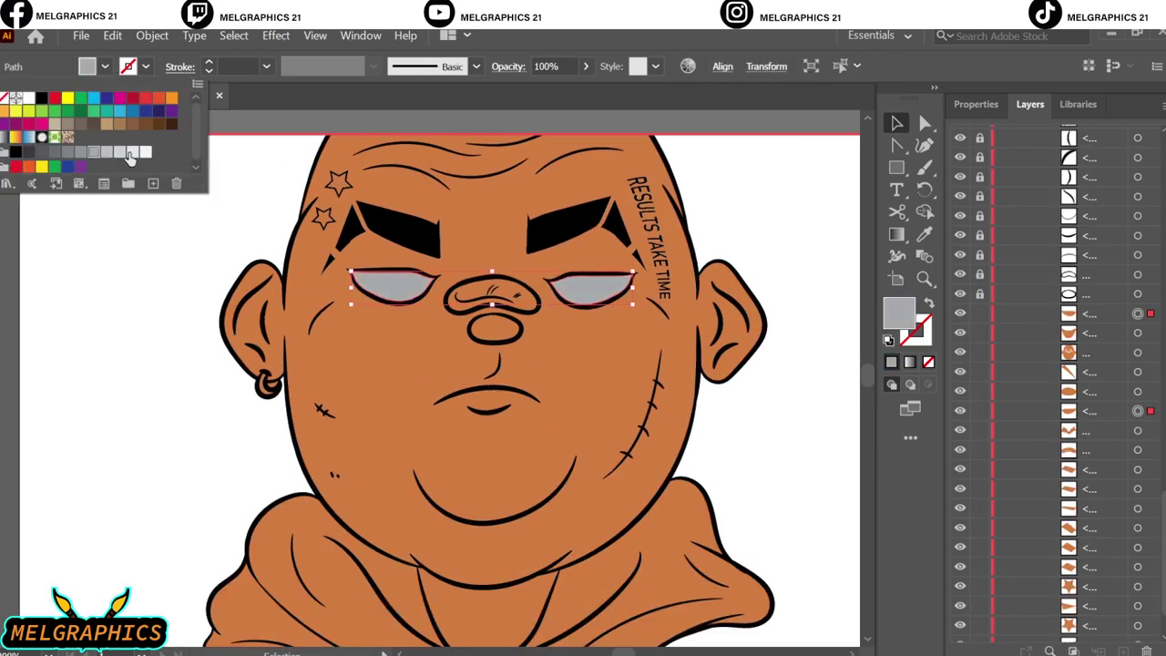
key(Escape)
click(76, 394)
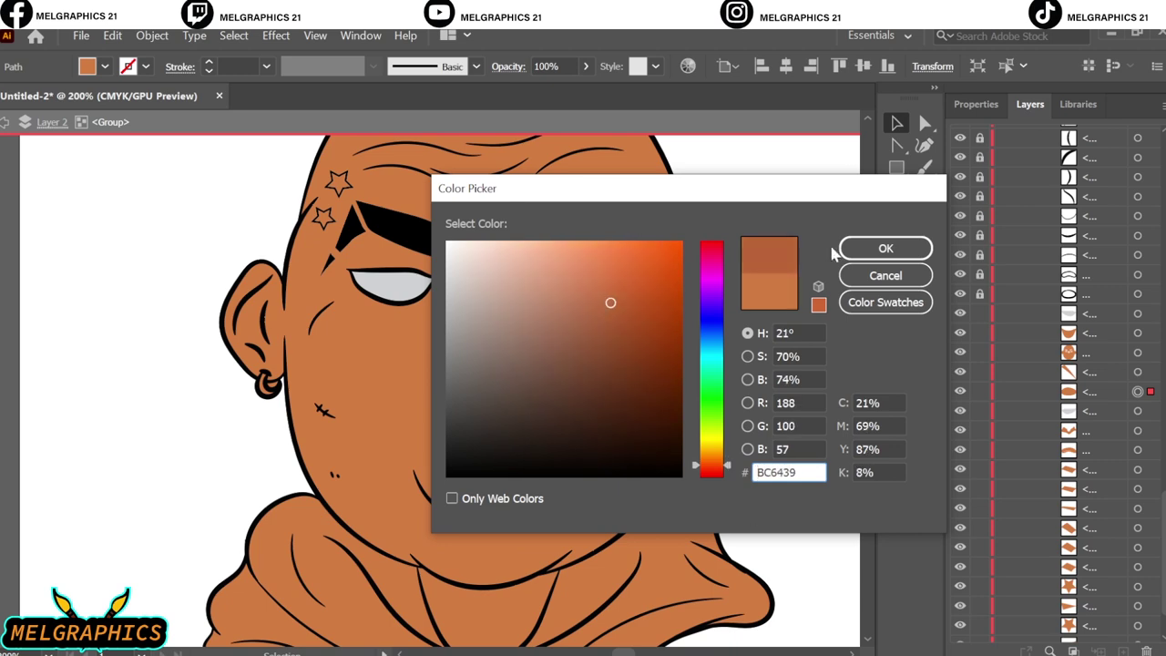
click(886, 248)
click(492, 296)
double_click(905, 316)
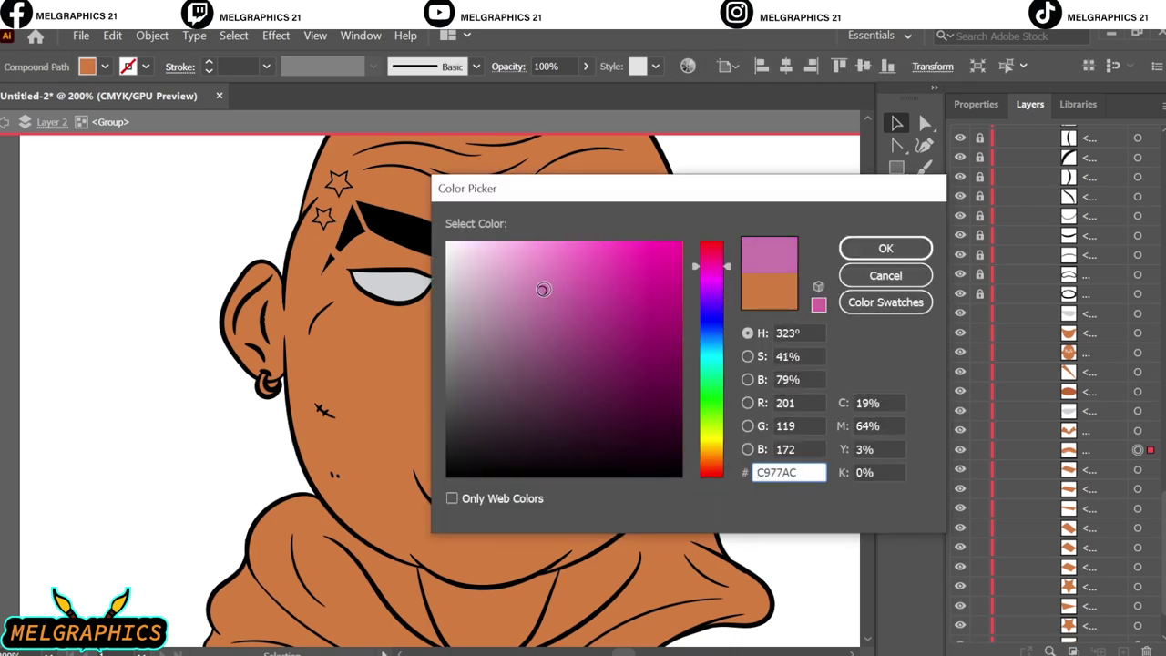
click(811, 249)
- Colour the earring's inner shape gold
scroll(255, 397, up, 10)
click(346, 342)
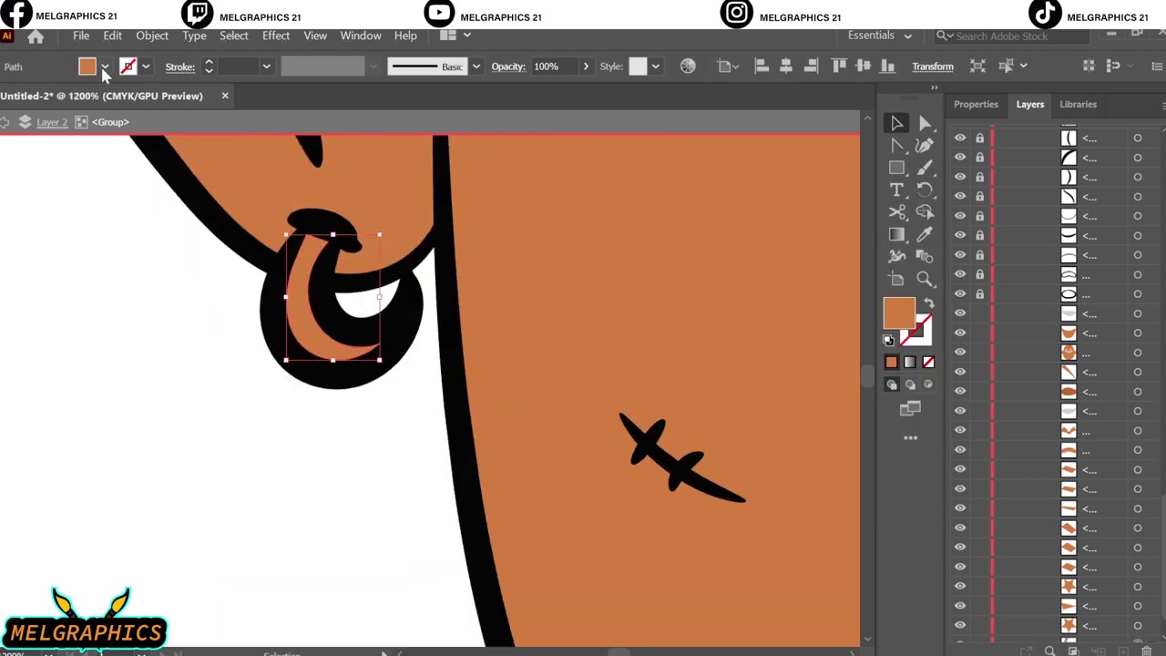
double_click(899, 312)
click(711, 453)
click(636, 298)
click(882, 248)
click(344, 429)
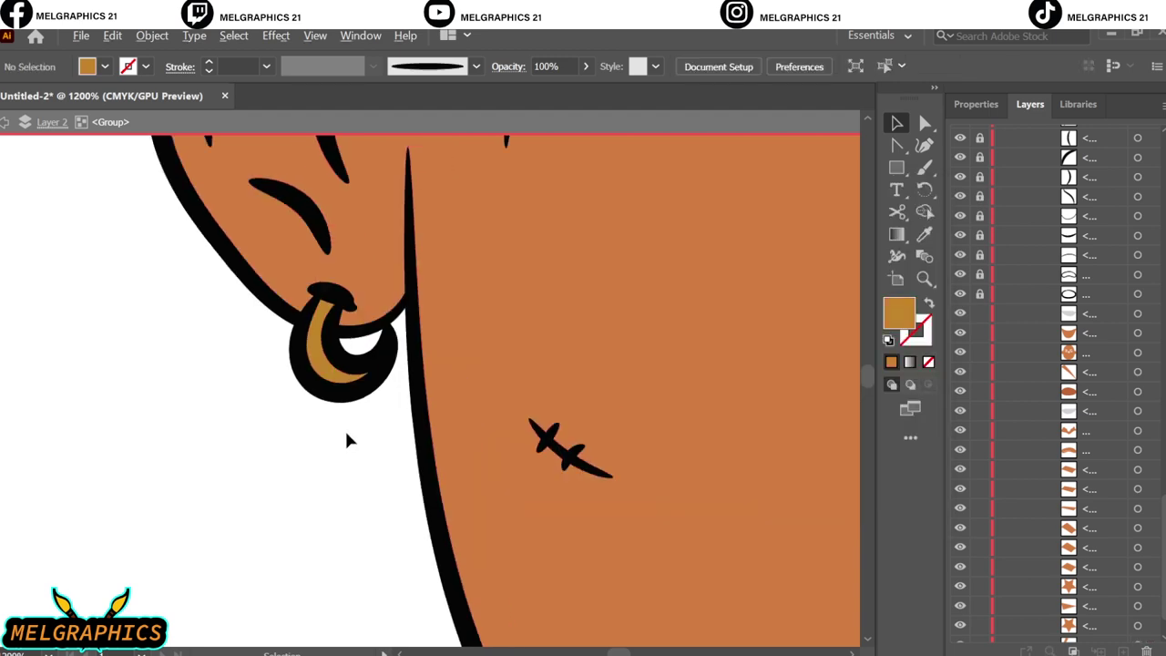
- Recolour the stitch lines a darker pink
scroll(344, 429, down, 8)
scroll(646, 338, up, 10)
click(212, 181)
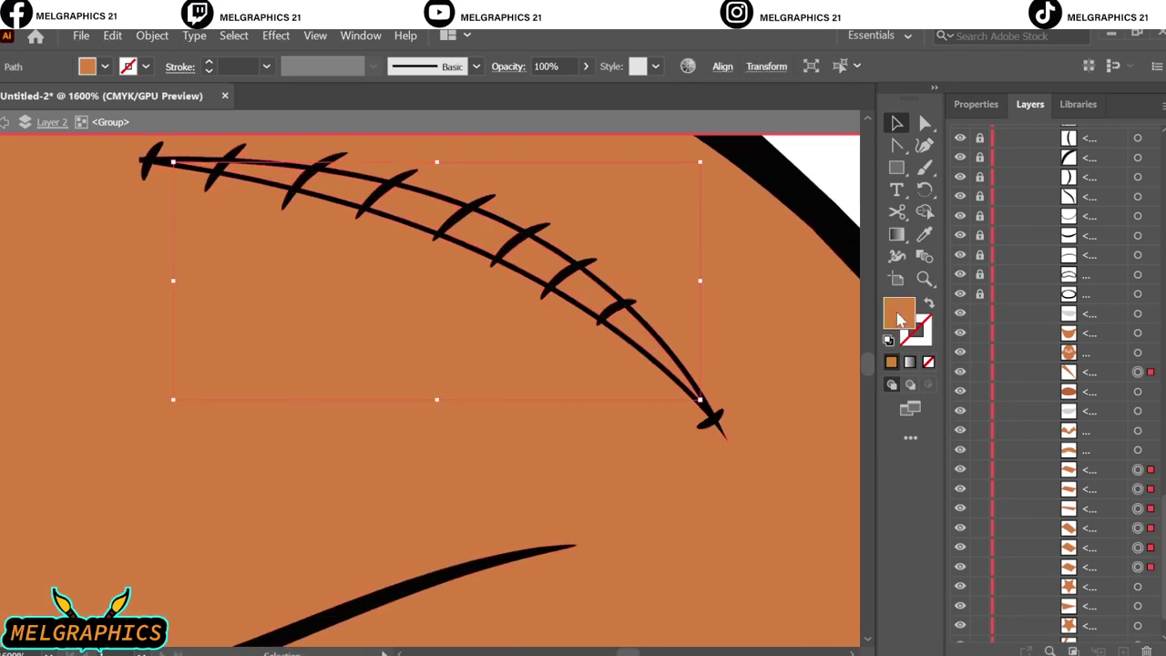
double_click(899, 313)
click(607, 283)
click(559, 310)
click(590, 278)
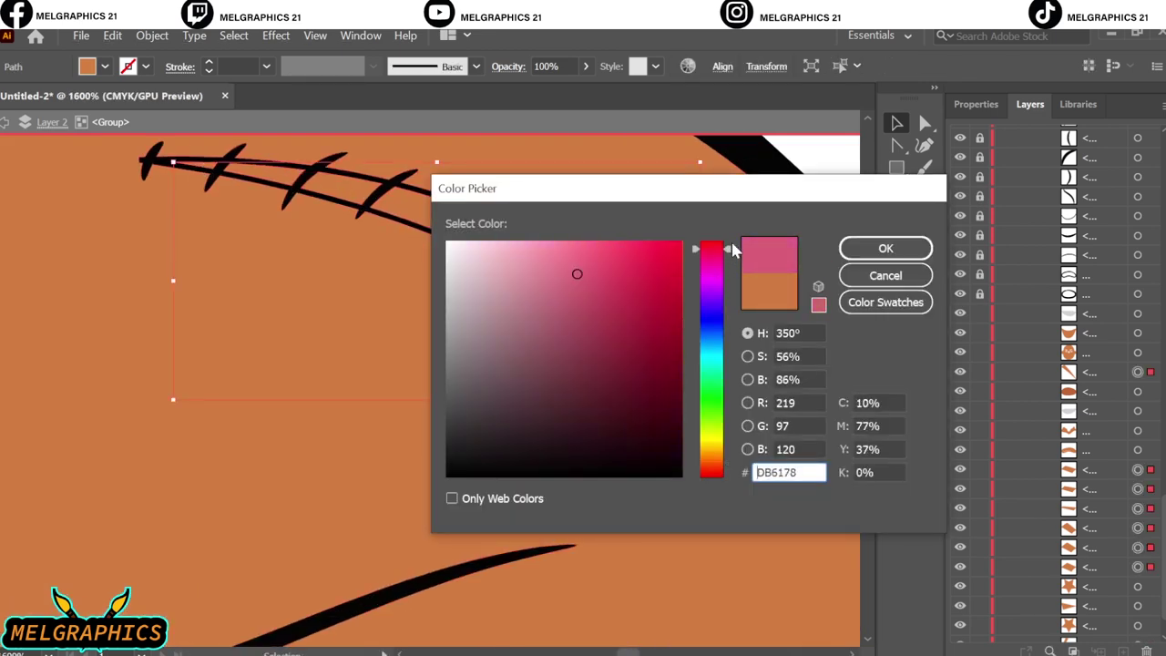
click(583, 301)
click(886, 249)
click(444, 522)
- Fill the scarf green and exit group editing to the full artwork
scroll(444, 522, down, 10)
double_click(900, 313)
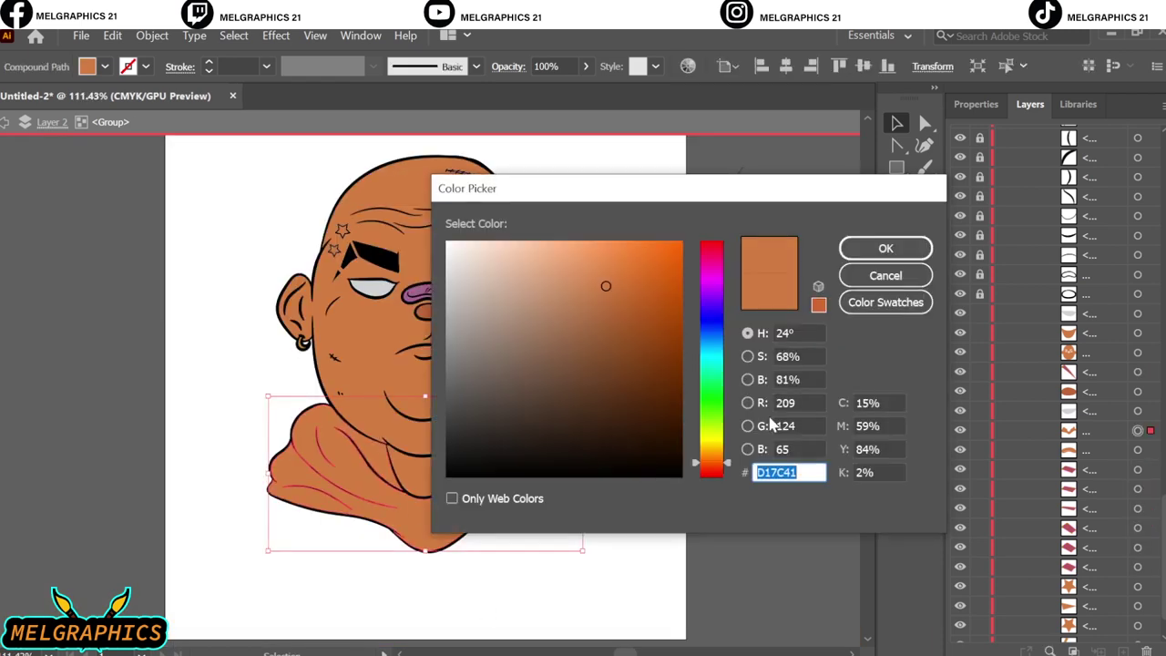
click(603, 281)
click(555, 318)
click(884, 246)
click(709, 417)
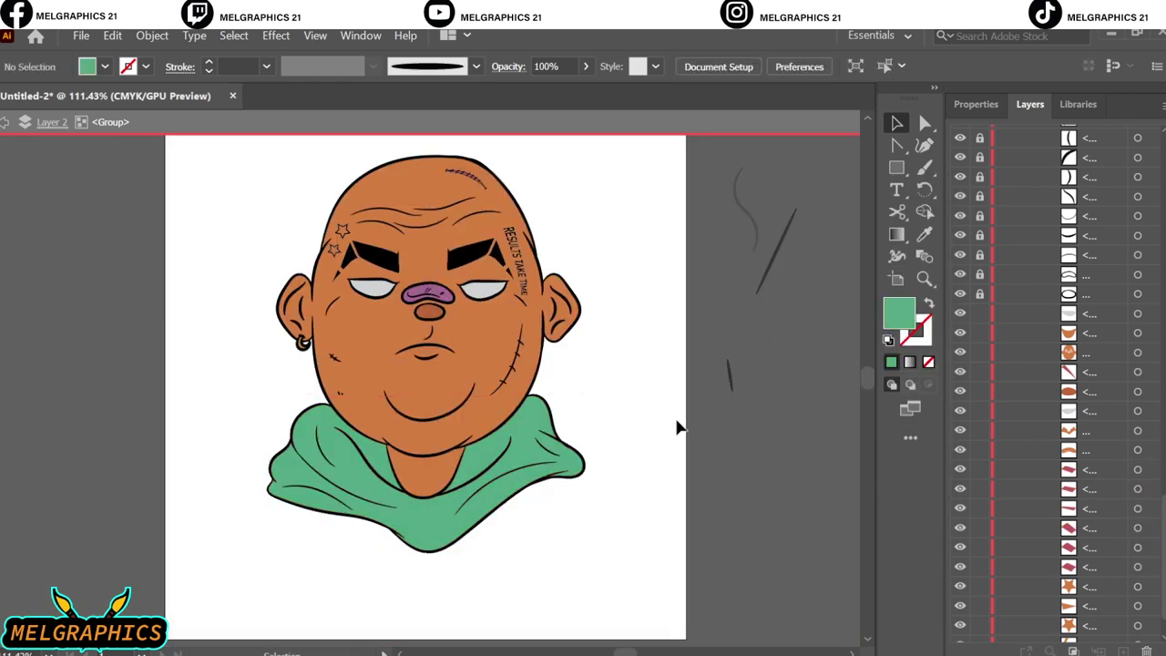
key(a)
click(494, 338)
- Remove the face fill from the copy and reset both forehead stars to a white default fill
key(Delete)
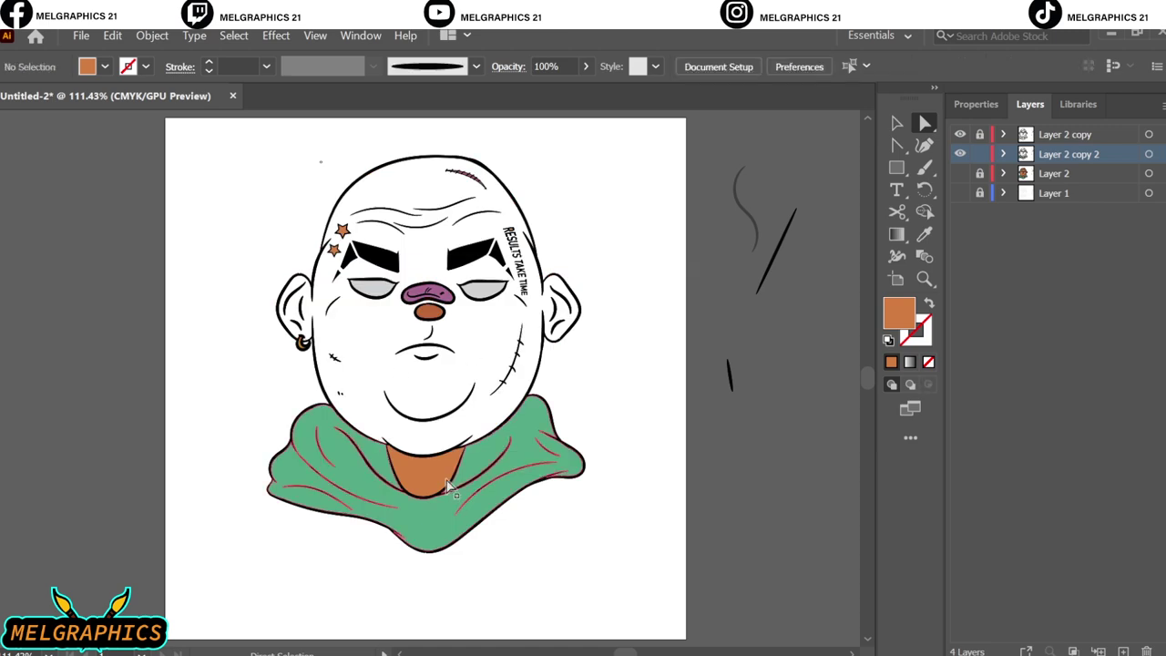
scroll(339, 239, up, 5)
click(382, 209)
key(Delete)
click(325, 312)
key(Delete)
scroll(547, 364, down, 3)
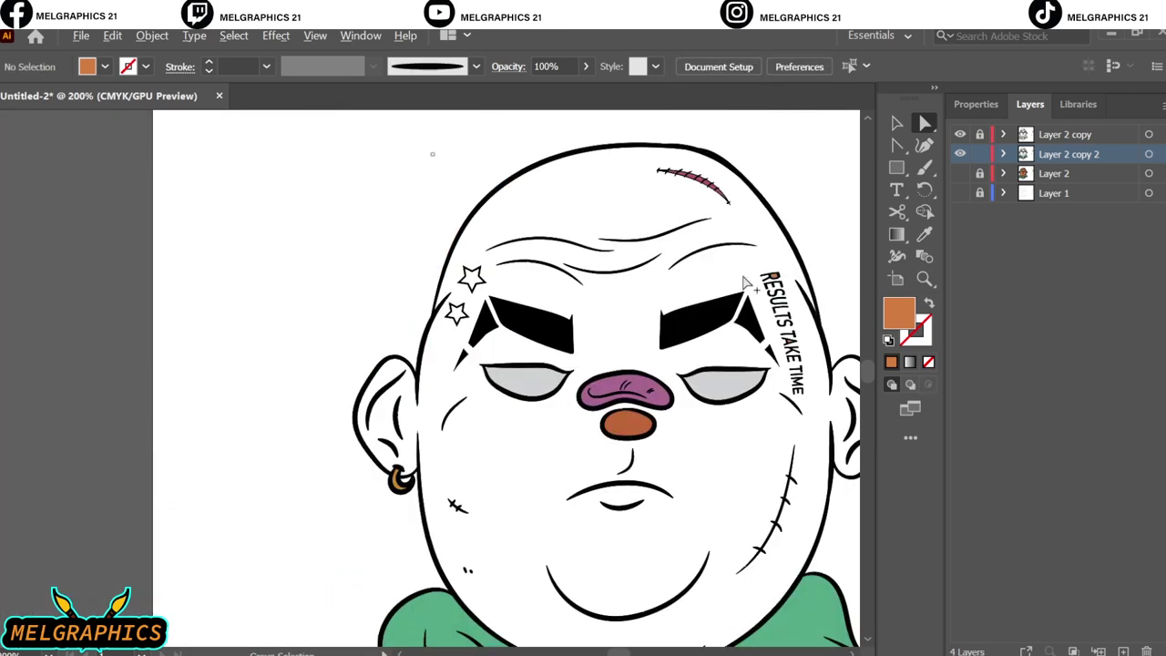
click(807, 358)
- Make the shading layer active and set the Pencil tool to a darker brown fill
click(1062, 173)
drag(925, 168, 971, 221)
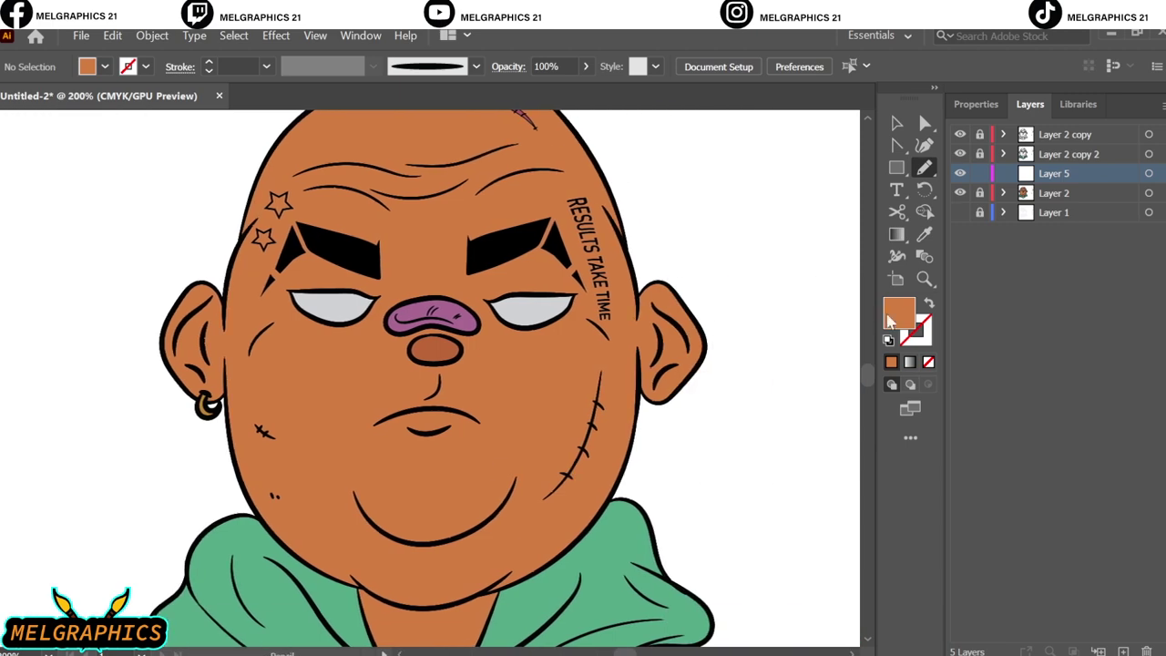
double_click(900, 312)
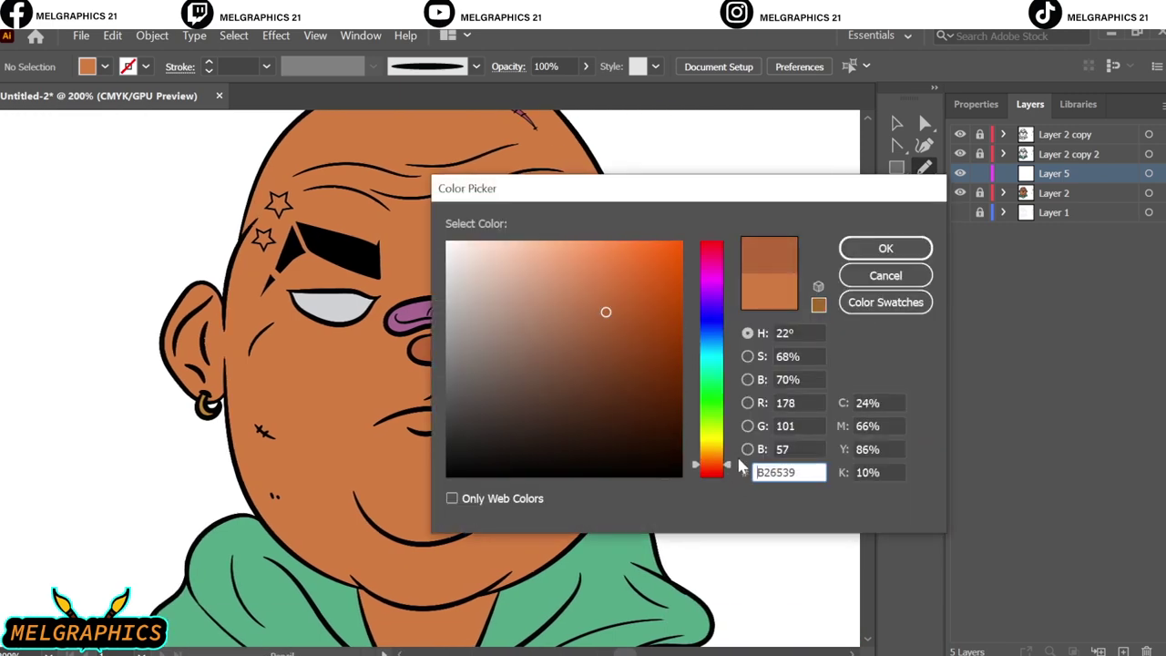
click(886, 248)
scroll(549, 429, up, 5)
- Draw darker brown shadow shapes under the chin and down the left of the neck
drag(361, 492, 433, 538)
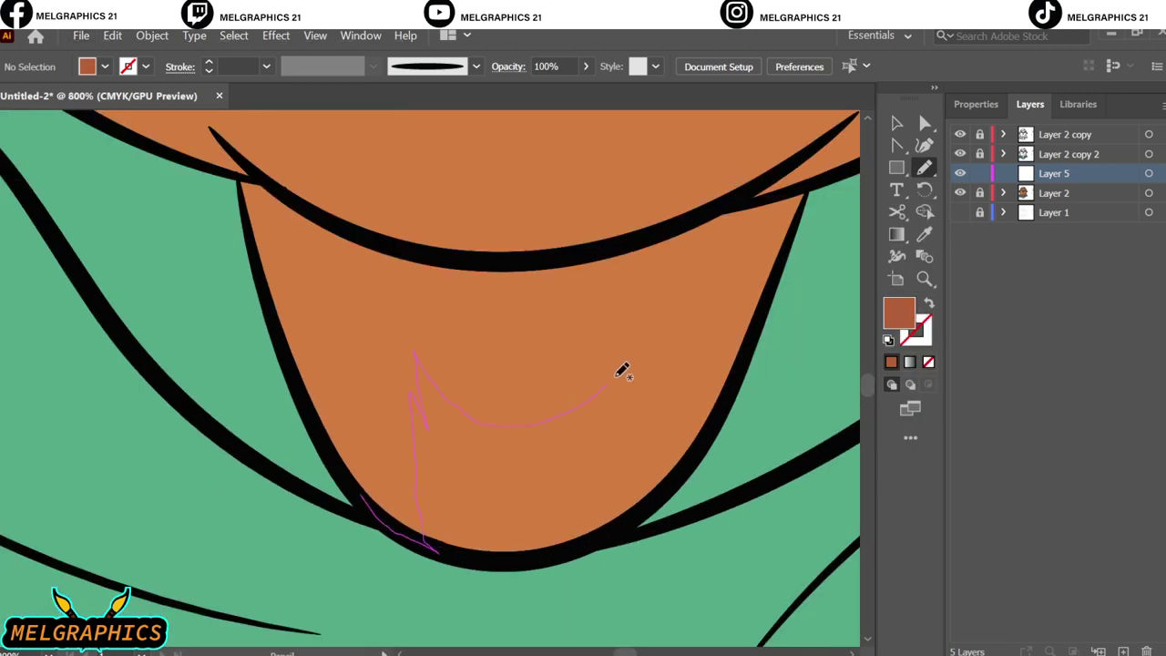
drag(367, 230, 360, 496)
key(ctrl+0)
scroll(403, 435, up, 5)
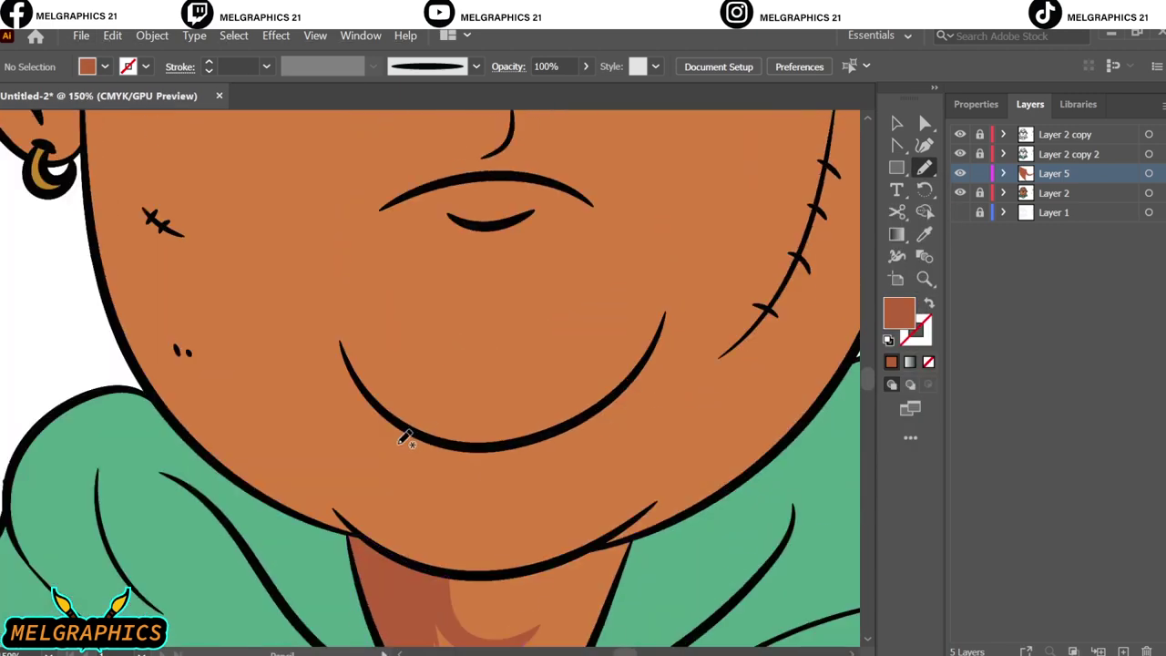
drag(348, 538, 449, 565)
drag(267, 433, 273, 445)
key(ctrl+z)
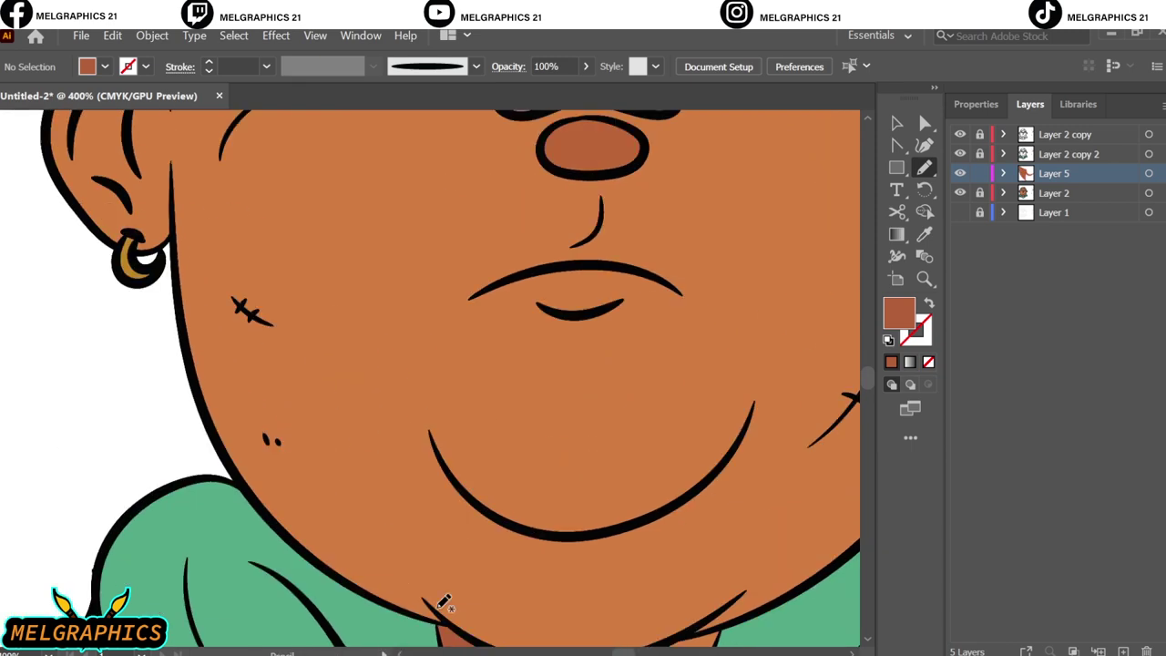
scroll(499, 460, up, 3)
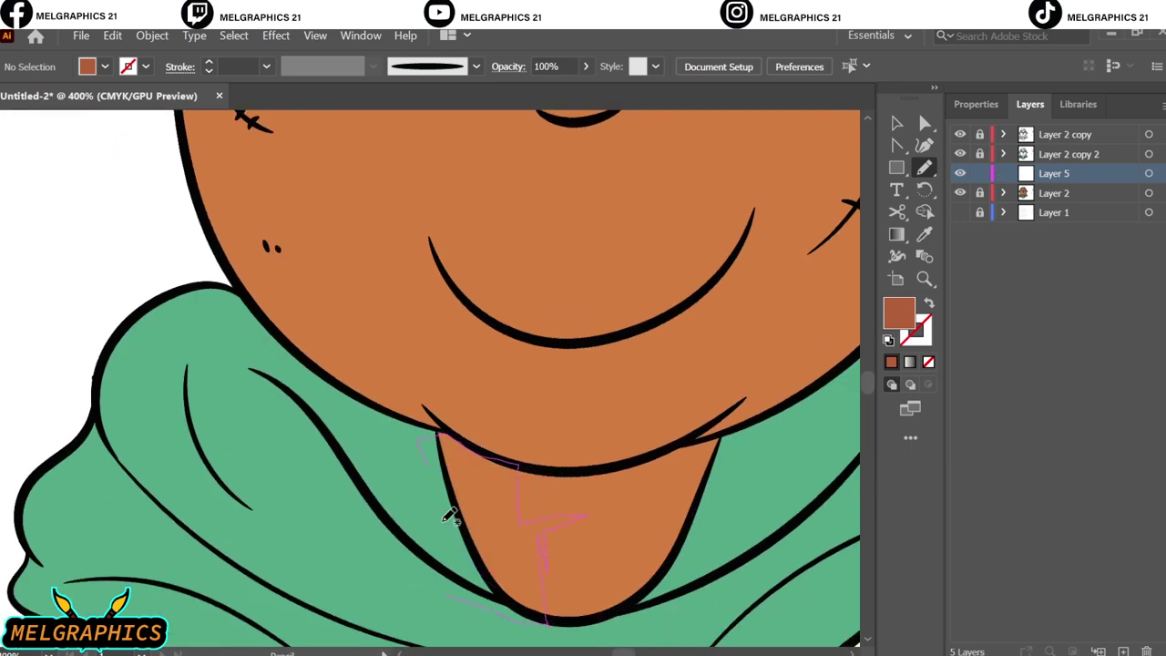
drag(450, 517, 477, 513)
scroll(477, 512, down, 3)
scroll(338, 377, up, 5)
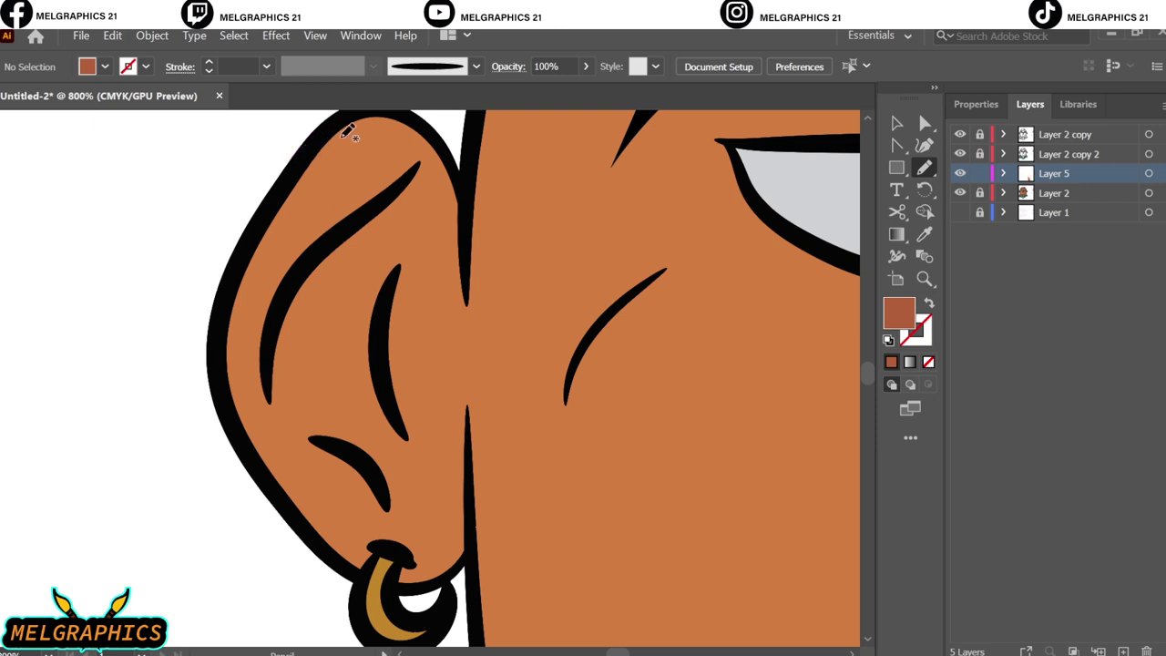
- Shade inside the ear down to the earring, plus a small shadow near the head top
drag(346, 132, 335, 122)
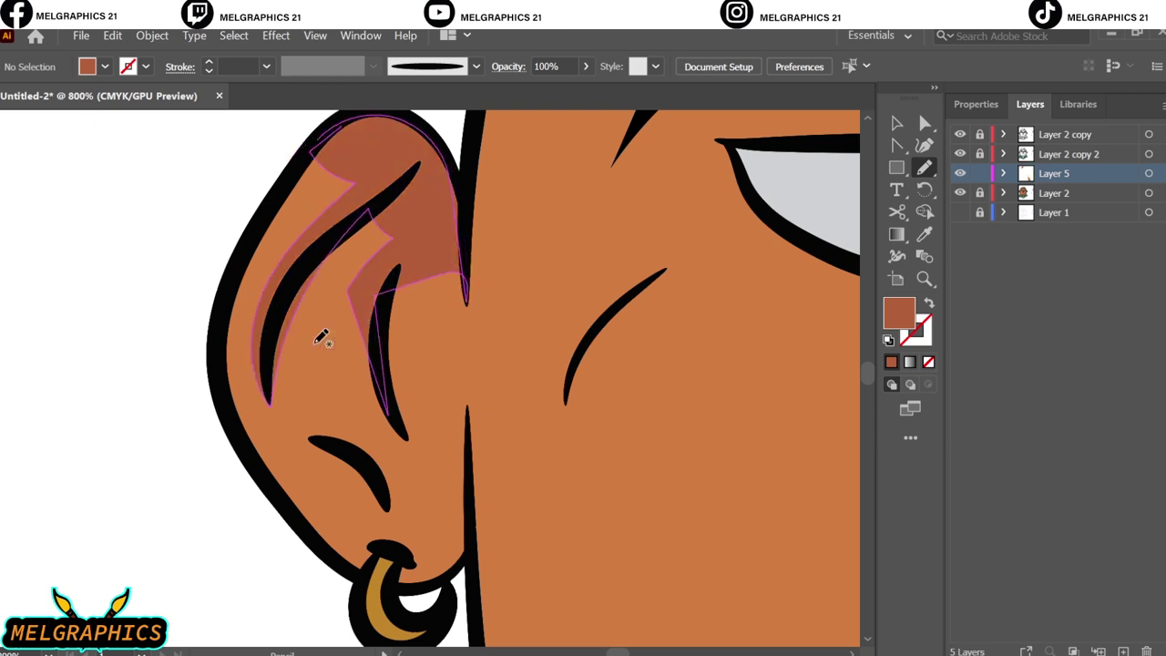
drag(416, 418, 433, 516)
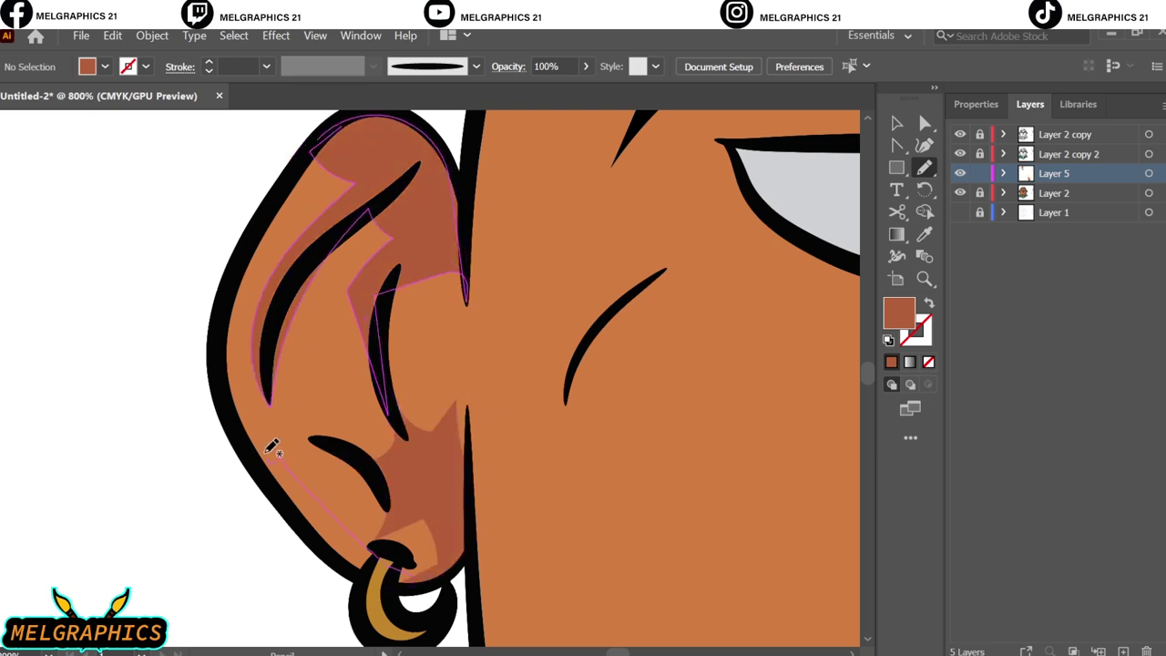
drag(271, 446, 264, 429)
scroll(273, 410, down, 5)
scroll(100, 196, up, 6)
mouse_move(367, 235)
mouse_down()
mouse_move(414, 455)
mouse_move(337, 315)
mouse_up()
drag(468, 398, 382, 274)
scroll(468, 398, down, 6)
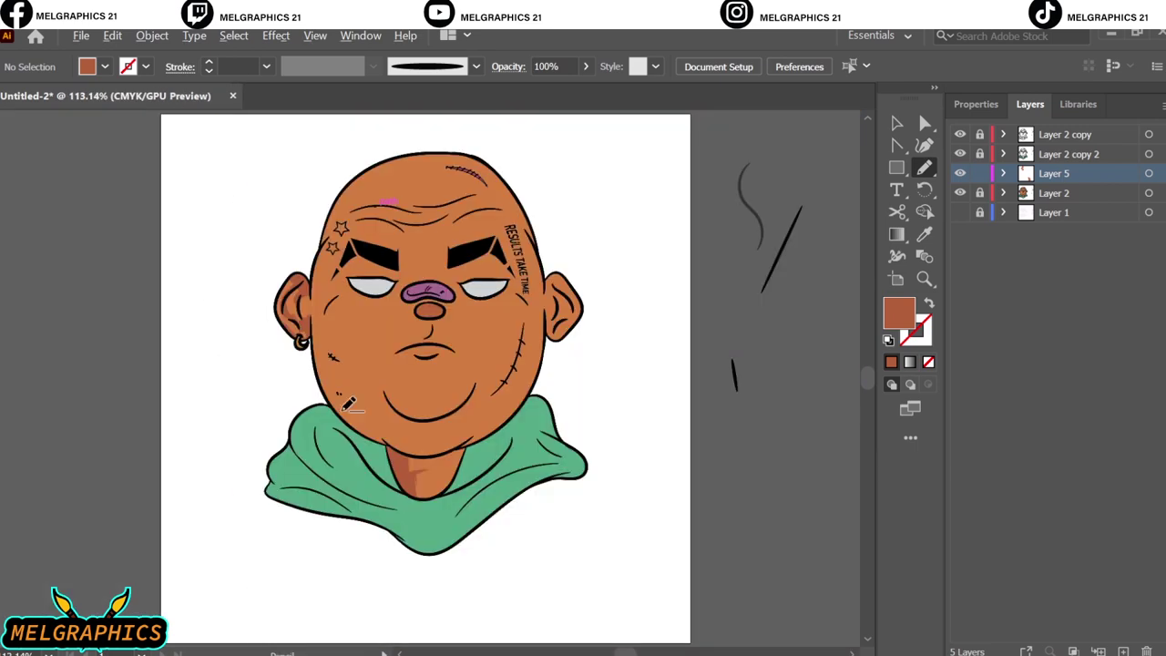
scroll(364, 392, up, 4)
- Draw a closed shadow shape along and under the jaw
drag(271, 219, 326, 407)
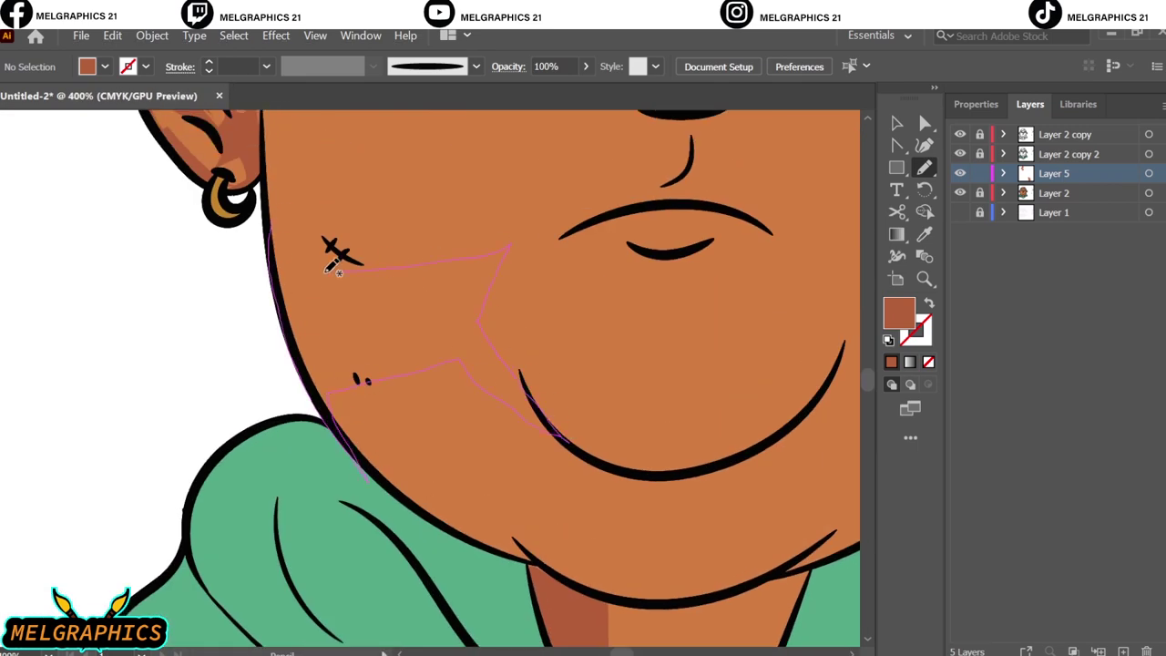
drag(333, 265, 272, 241)
drag(553, 540, 379, 478)
scroll(379, 478, down, 5)
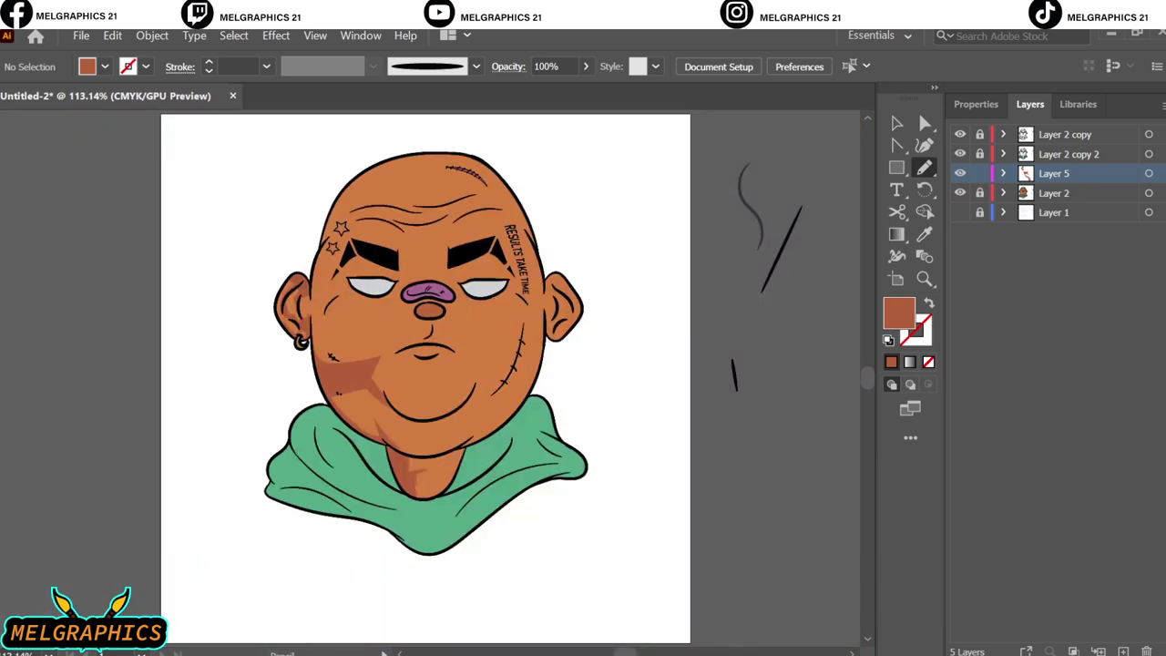
scroll(390, 468, up, 3)
scroll(390, 468, up, 2)
- Shade across the left cheek and beside the nose and mouth
drag(314, 542, 362, 583)
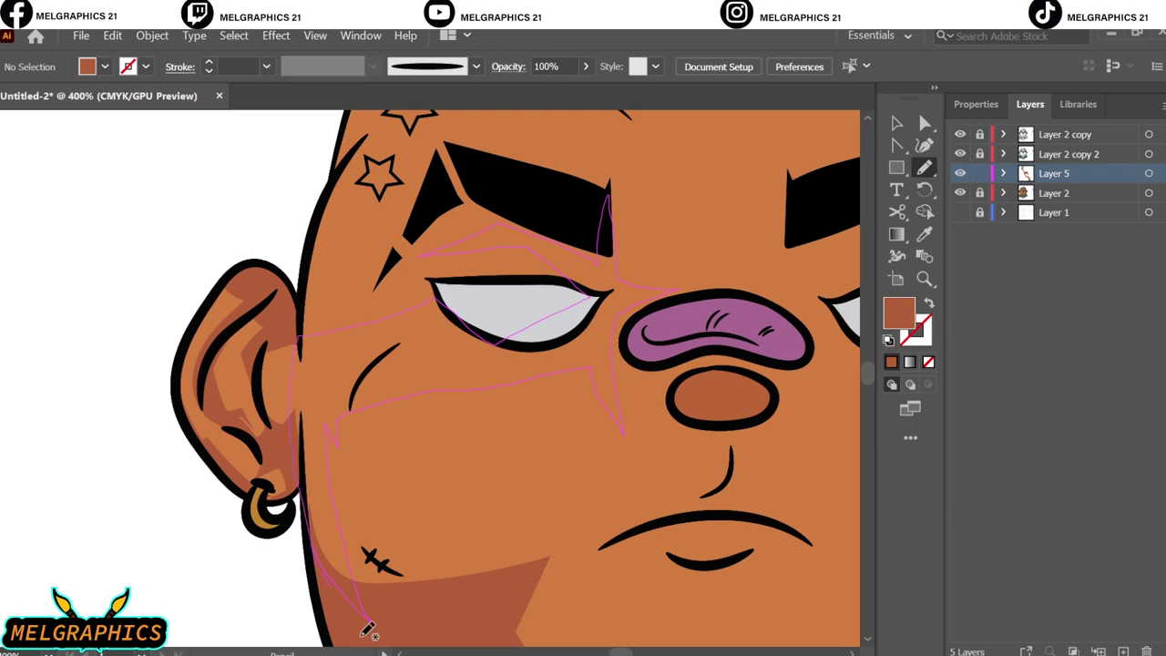
drag(368, 628, 373, 627)
scroll(411, 602, down, 5)
scroll(411, 602, up, 3)
scroll(383, 280, up, 2)
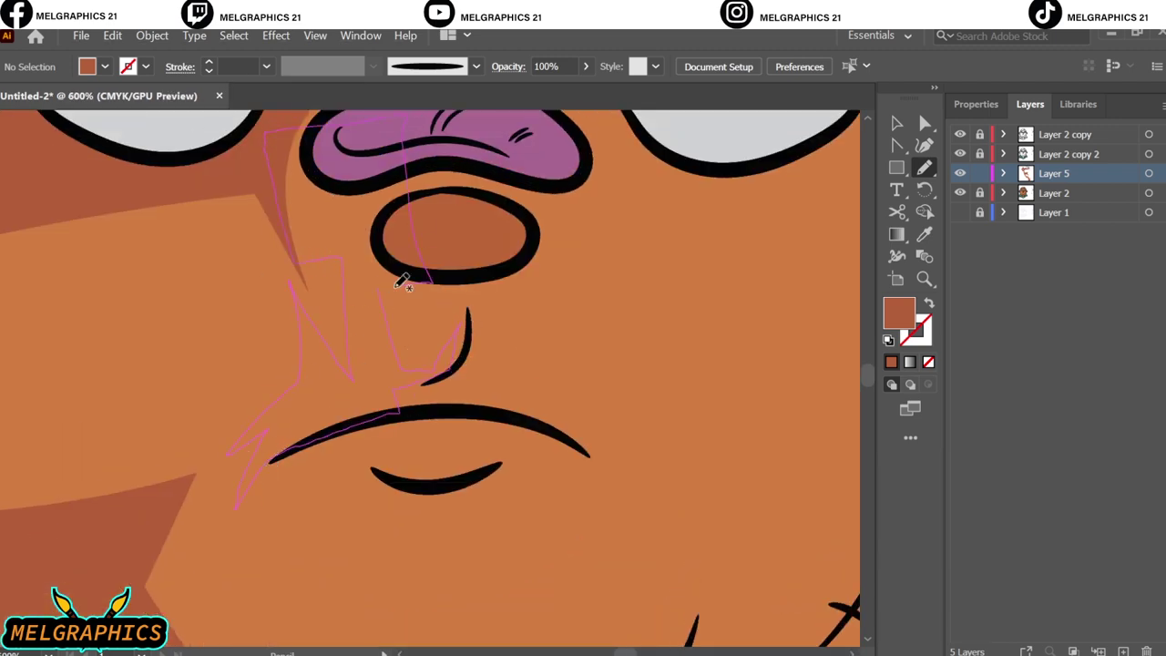
drag(402, 282, 406, 284)
scroll(410, 310, down, 5)
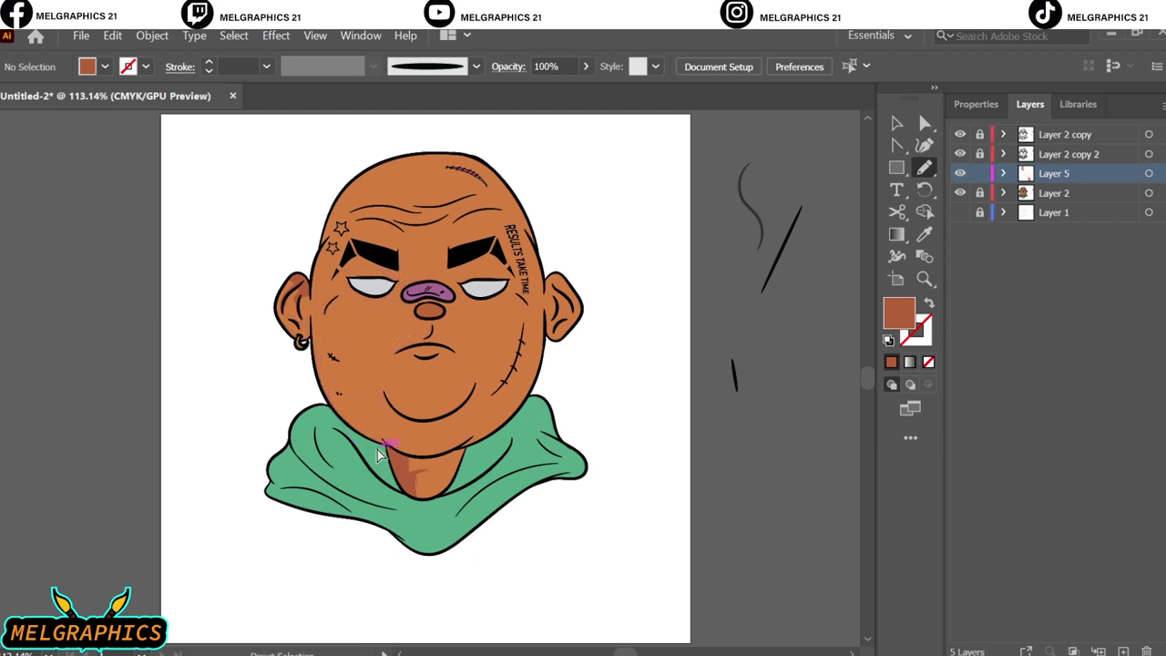
scroll(381, 452, up, 5)
- Draw a shape covering the neck and give it a dark red fill
drag(465, 266, 458, 287)
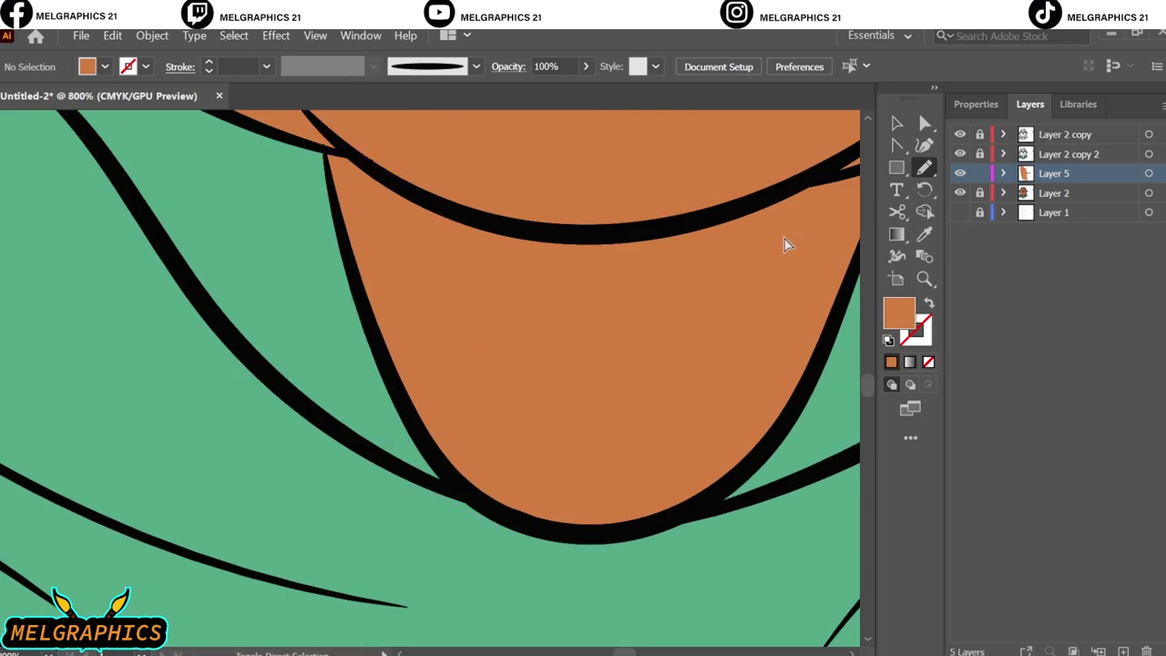
scroll(567, 351, down, 3)
key(v)
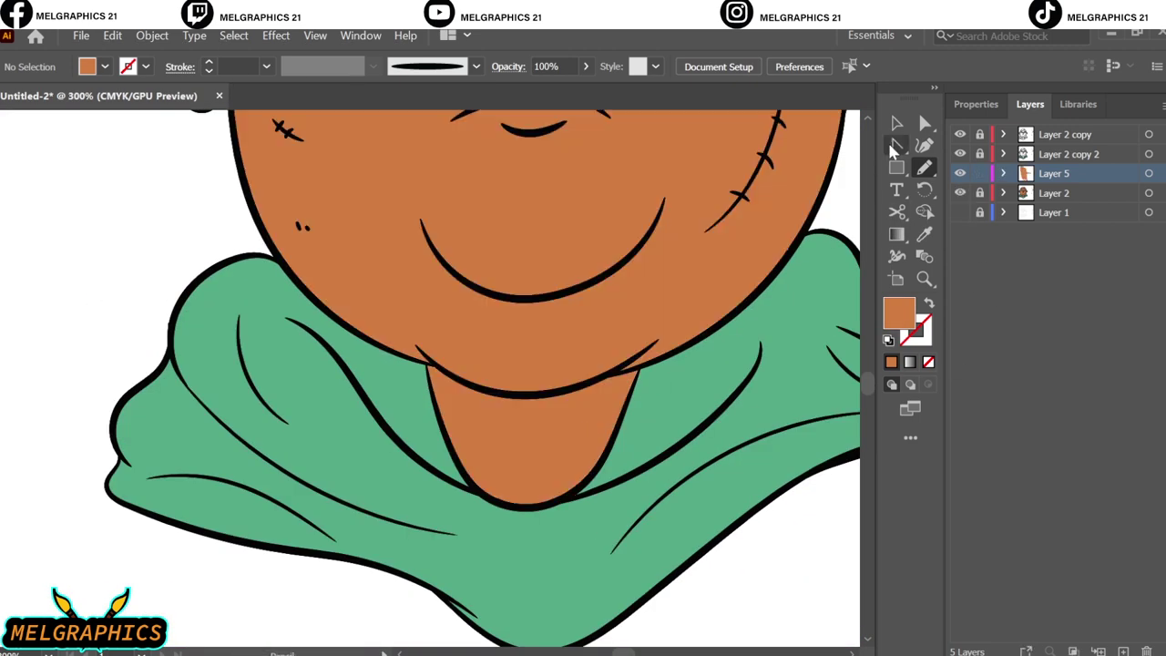
click(587, 428)
double_click(898, 312)
key(Return)
scroll(447, 502, down, 3)
- Sketch shadows near the chin and along the left cheek below the eye
key(n)
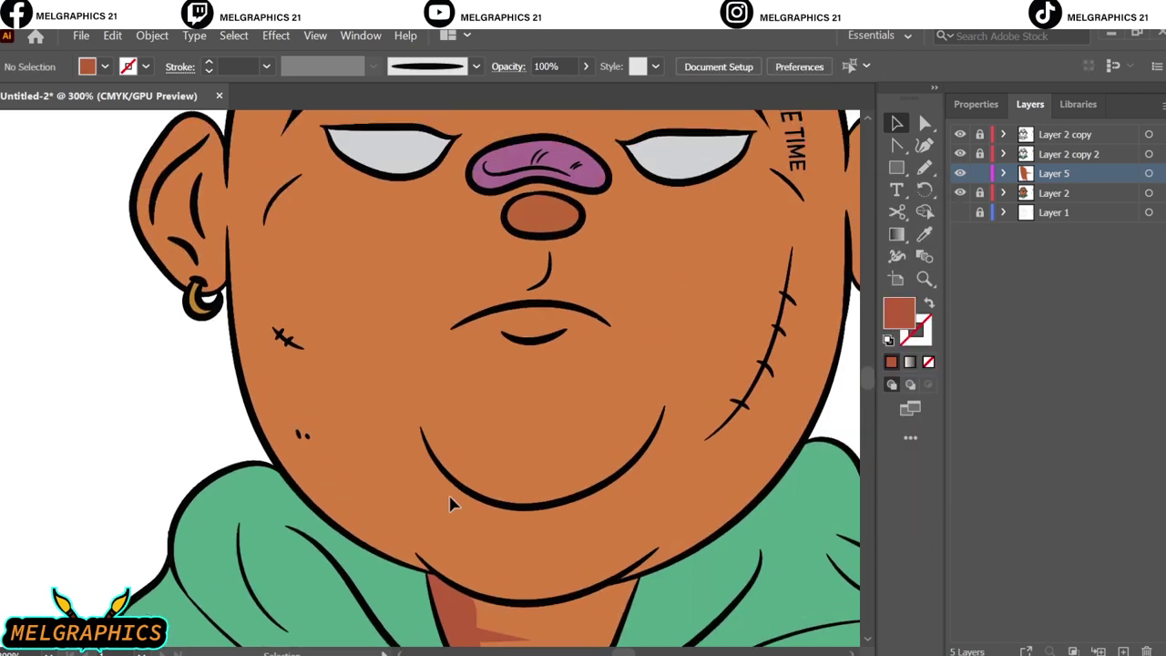
scroll(474, 487, up, 4)
drag(474, 486, 499, 534)
scroll(499, 534, down, 2)
scroll(433, 352, up, 5)
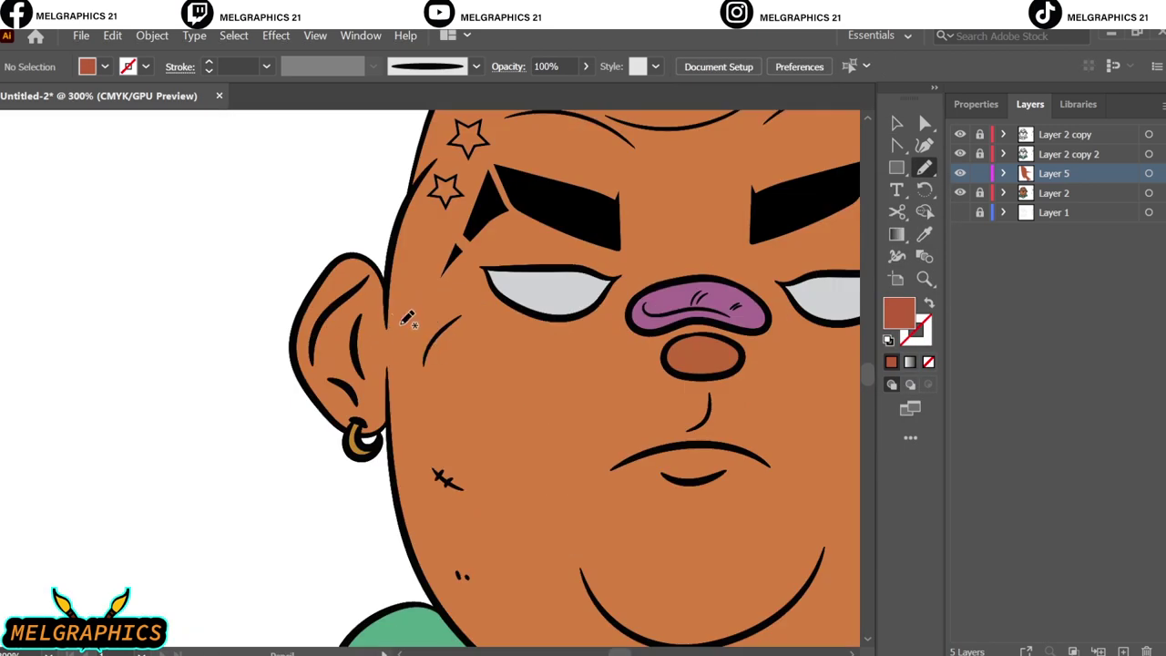
scroll(408, 319, down, 2)
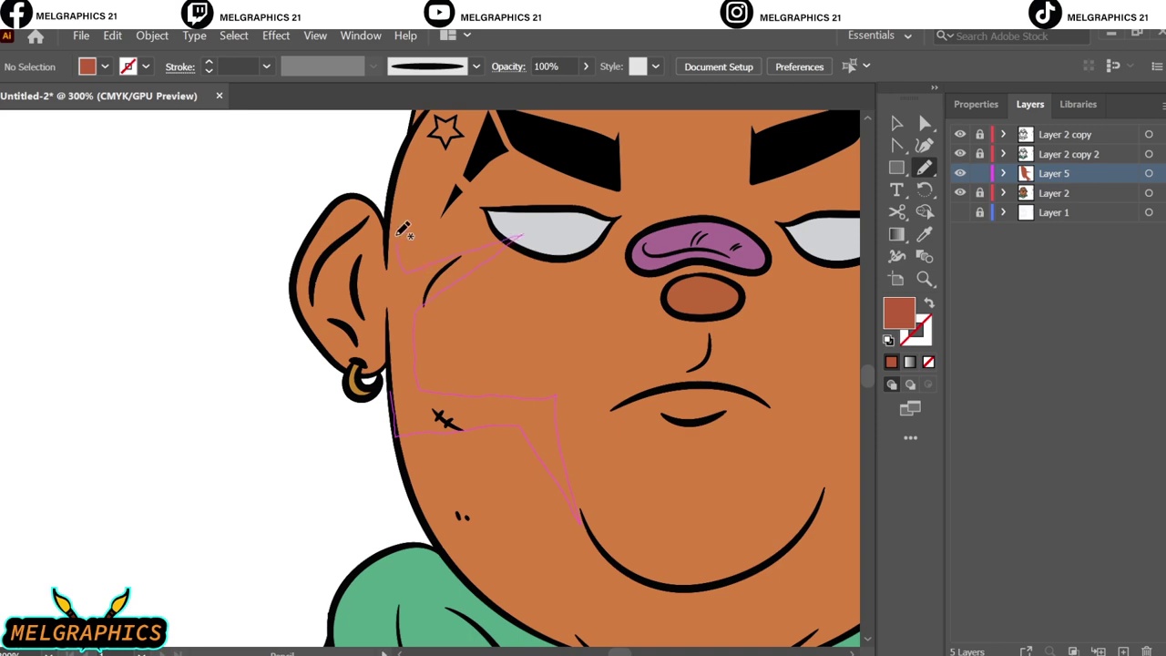
drag(399, 230, 394, 192)
scroll(492, 280, down, 5)
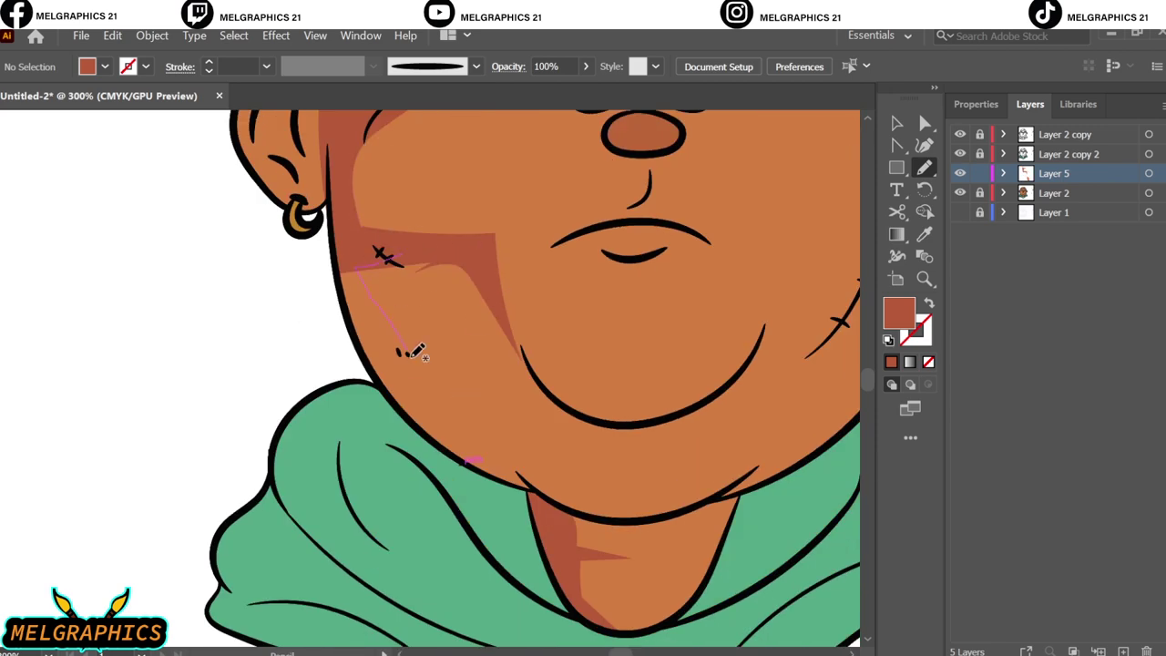
drag(581, 497, 355, 273)
- Restore the dark brown Pencil fill and trace a shadow along the forehead wrinkles
key(ctrl+0)
key(v)
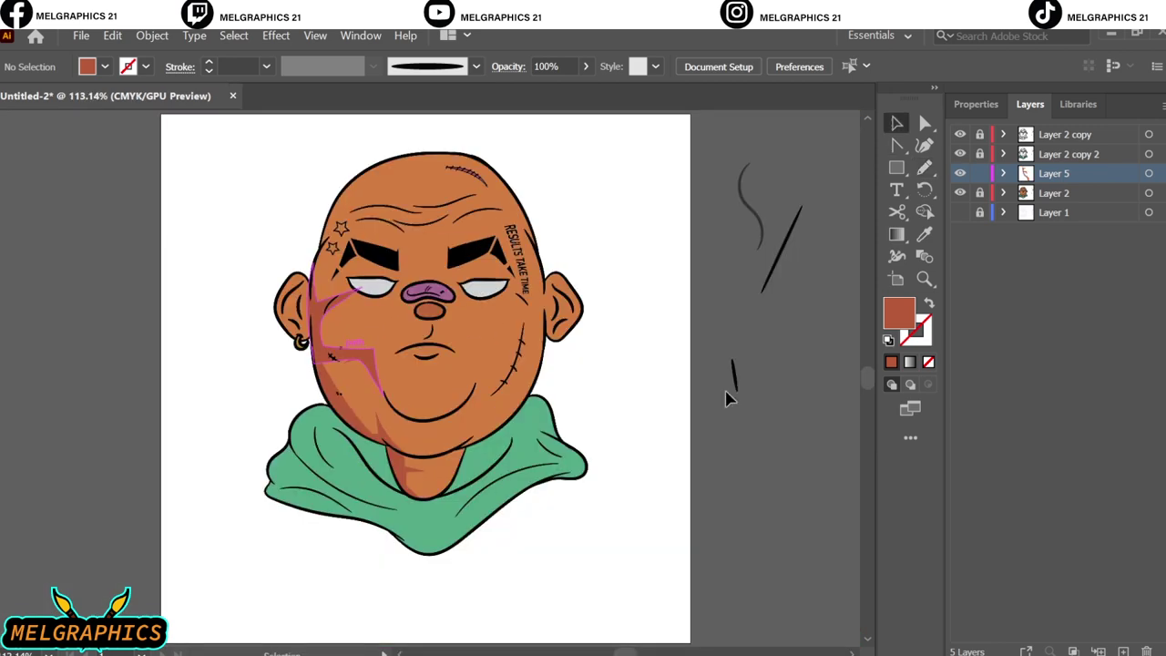
scroll(322, 159, up, 3)
key(n)
key(shift+x)
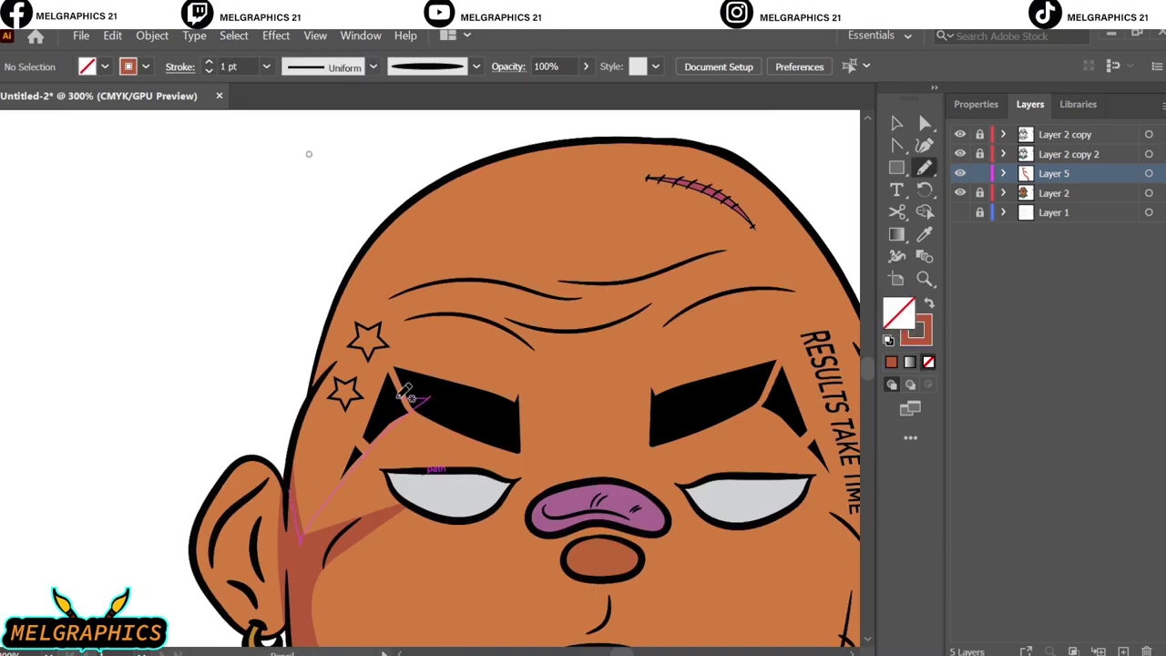
drag(339, 357, 339, 357)
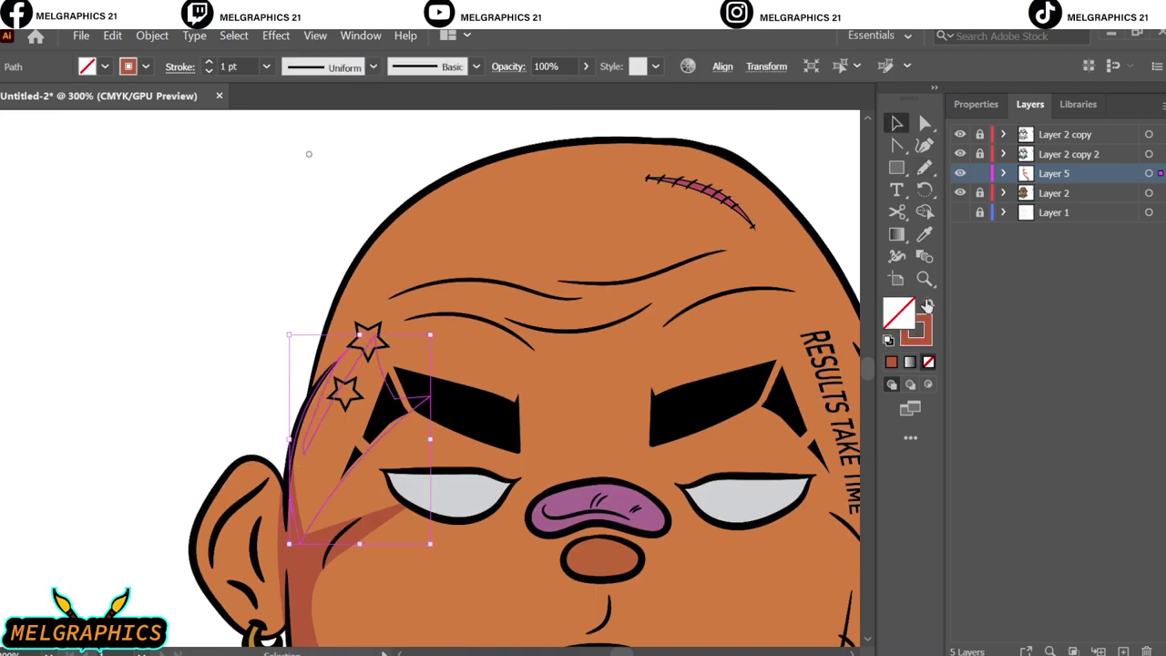
key(shift+x)
scroll(641, 515, up, 3)
mouse_move(401, 517)
mouse_down()
mouse_move(453, 506)
mouse_move(422, 478)
mouse_move(453, 508)
mouse_up()
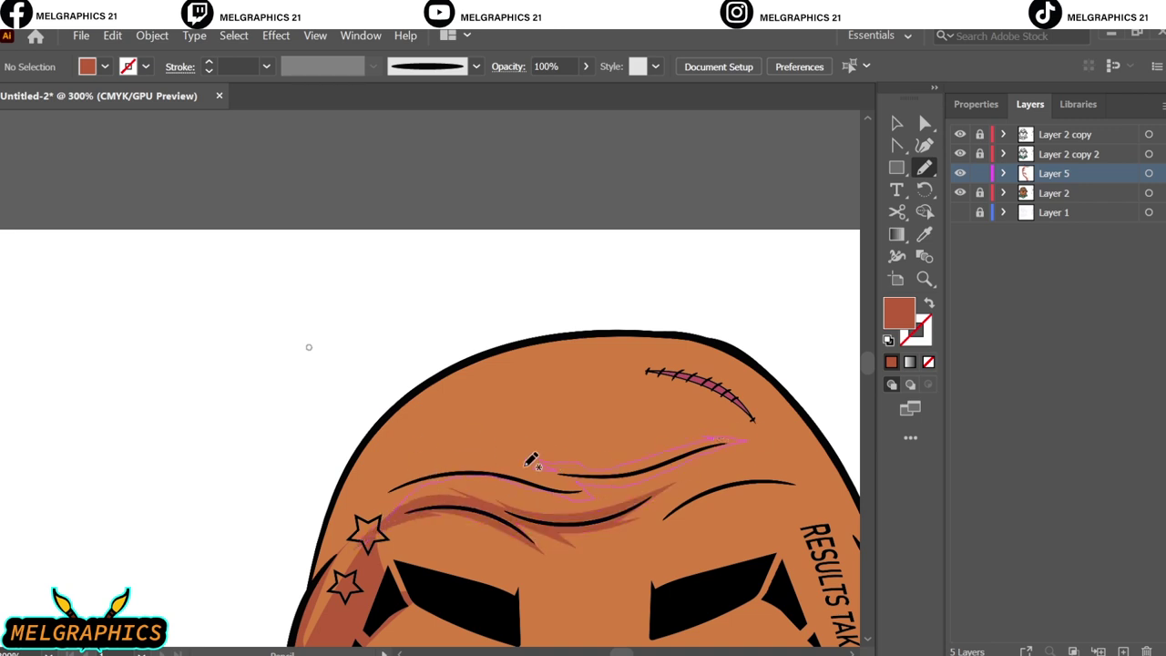
drag(352, 533, 351, 533)
- Shade down the left side of the head with a closed shadow shape
key(ctrl+0)
scroll(341, 394, up, 5)
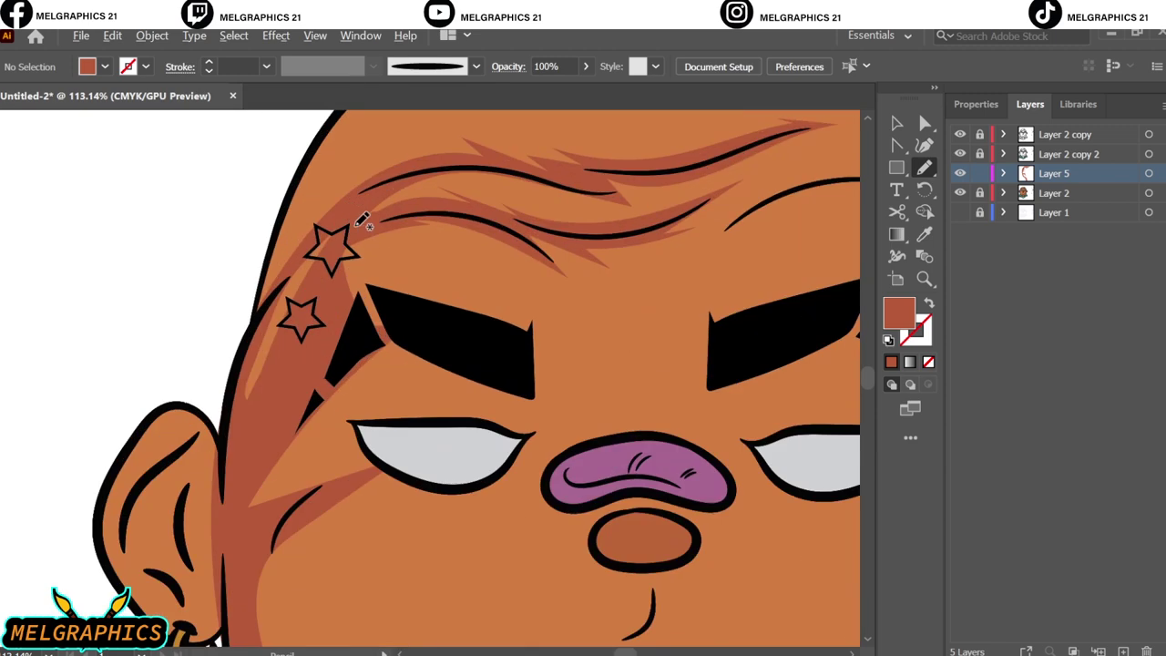
mouse_move(264, 546)
mouse_down()
mouse_move(277, 479)
mouse_move(535, 242)
mouse_up()
drag(302, 501, 302, 501)
key(ctrl+0)
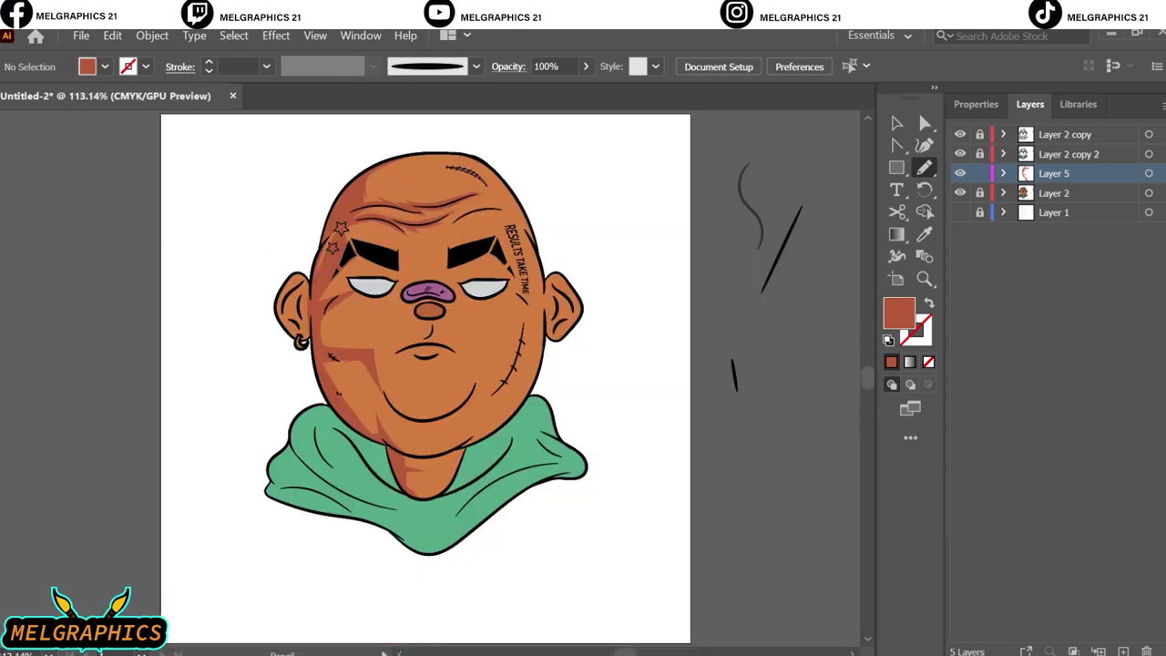
- Darken the area under the chin and add a shadow along the right jaw
scroll(481, 419, up, 4)
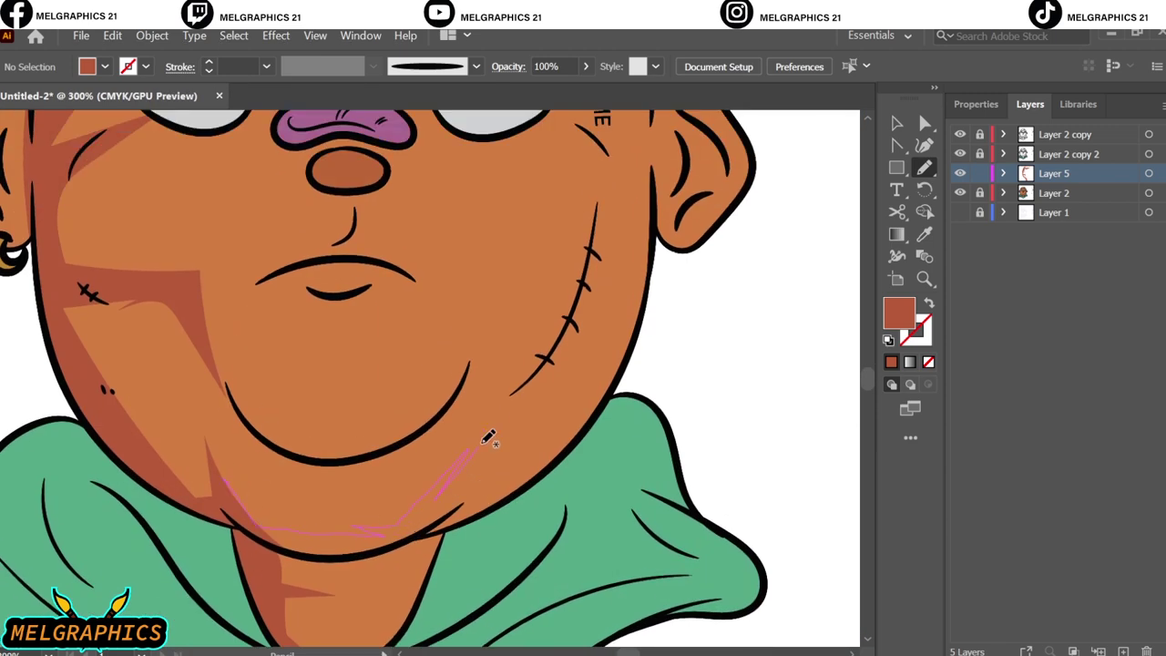
drag(248, 528, 517, 413)
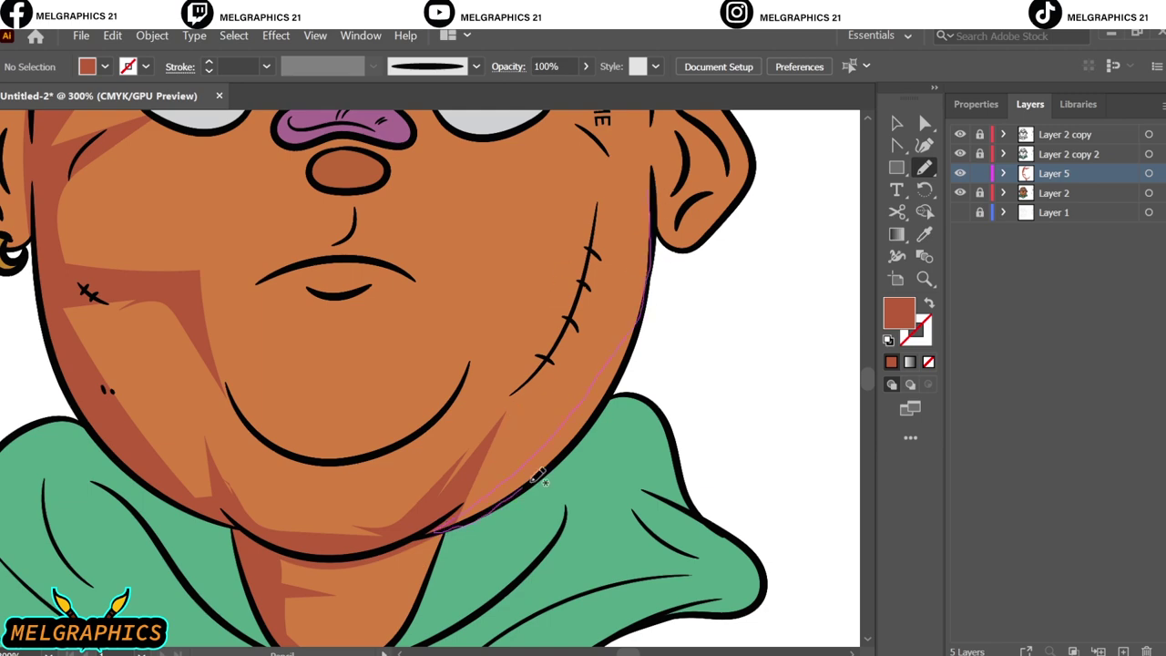
drag(540, 475, 531, 468)
drag(446, 524, 444, 528)
key(ctrl+0)
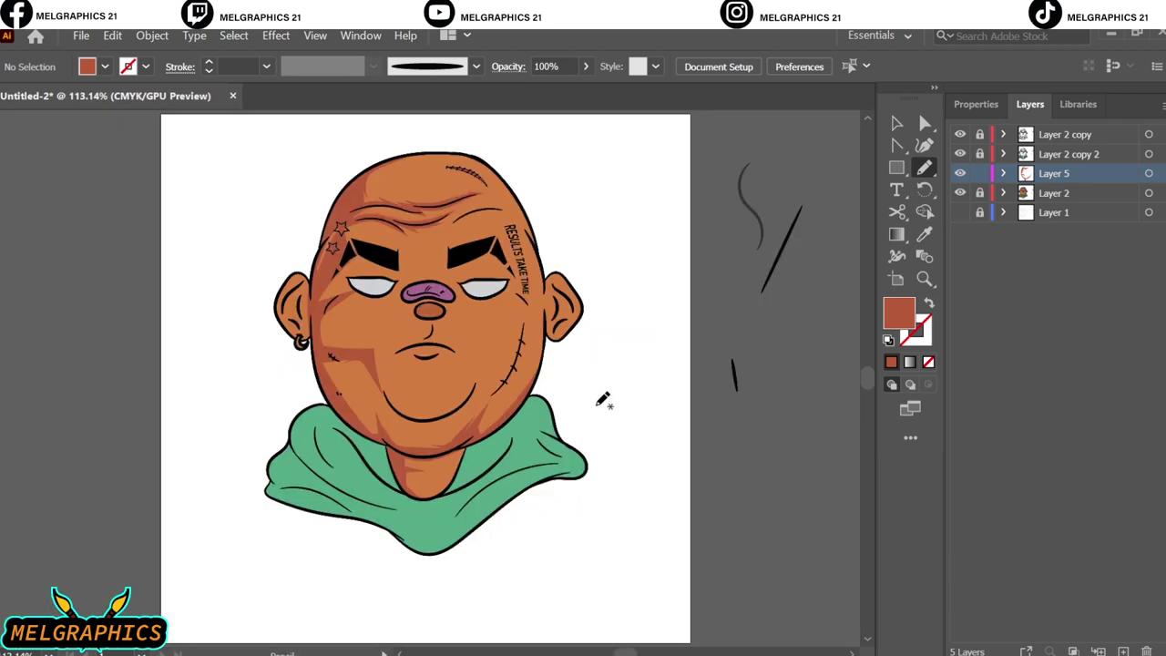
- Shade between the nose and mouth and down from the nostril
scroll(465, 333, up, 5)
drag(554, 387, 551, 388)
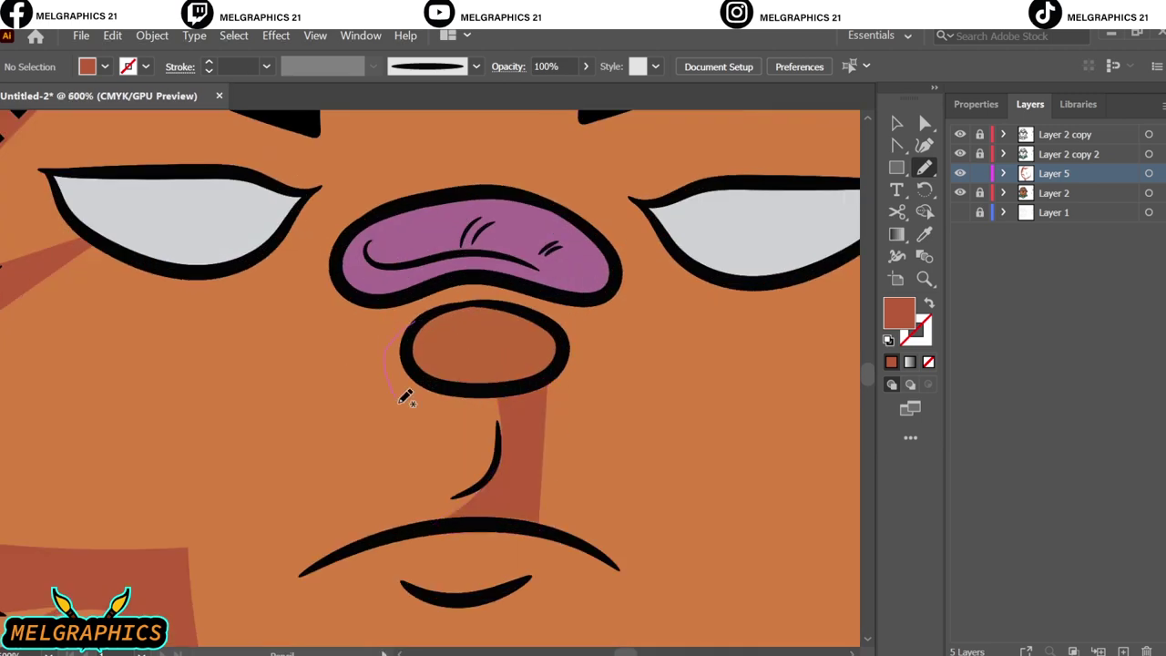
key(ctrl+0)
scroll(422, 311, up, 8)
mouse_move(440, 337)
mouse_down()
mouse_move(477, 543)
mouse_move(403, 391)
mouse_move(455, 383)
mouse_up()
scroll(617, 285, down, 3)
key(ctrl+0)
- Draw shadow shapes around the eye and beside the nose
scroll(496, 237, up, 6)
drag(333, 321, 279, 228)
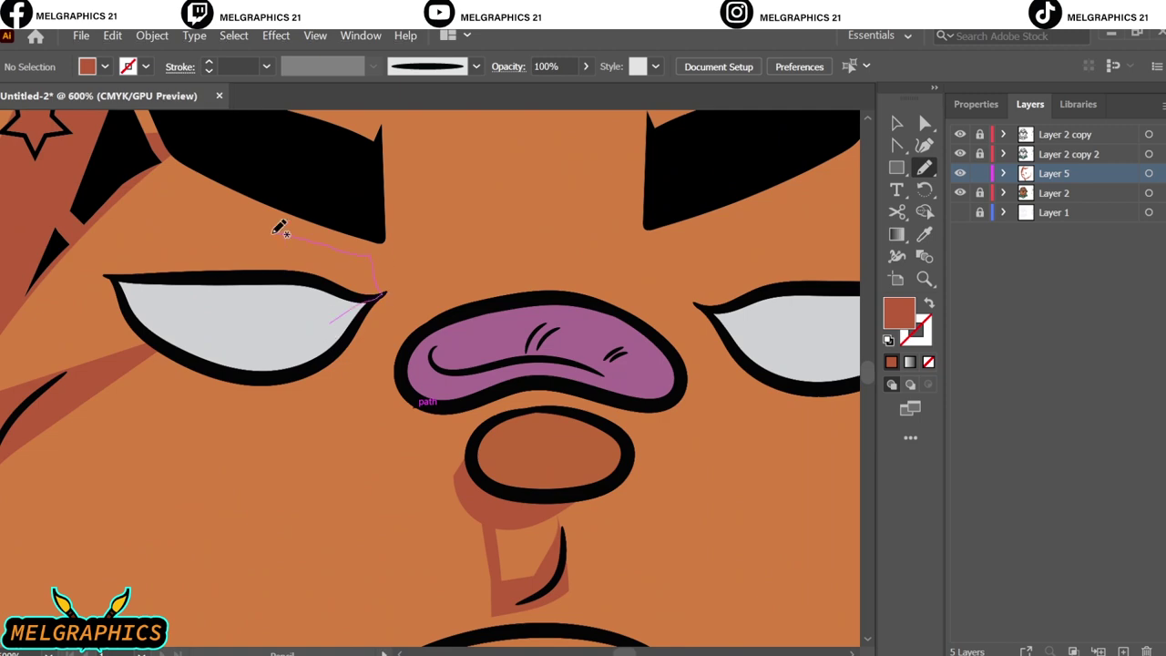
drag(324, 333, 330, 326)
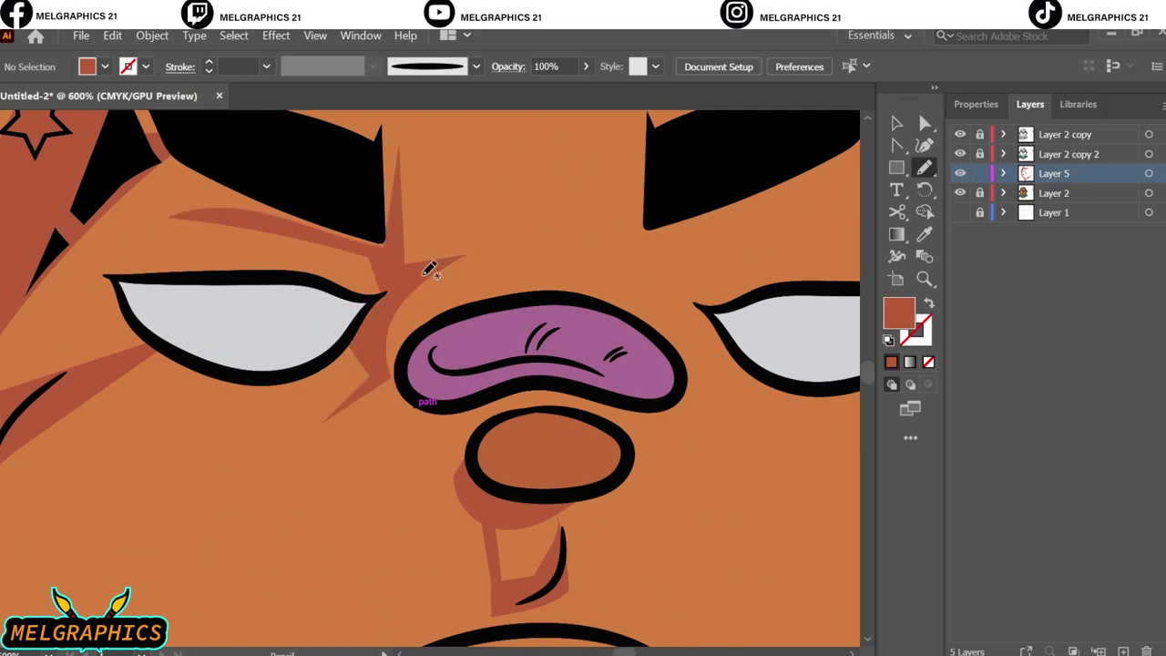
drag(349, 404, 383, 301)
key(ctrl+0)
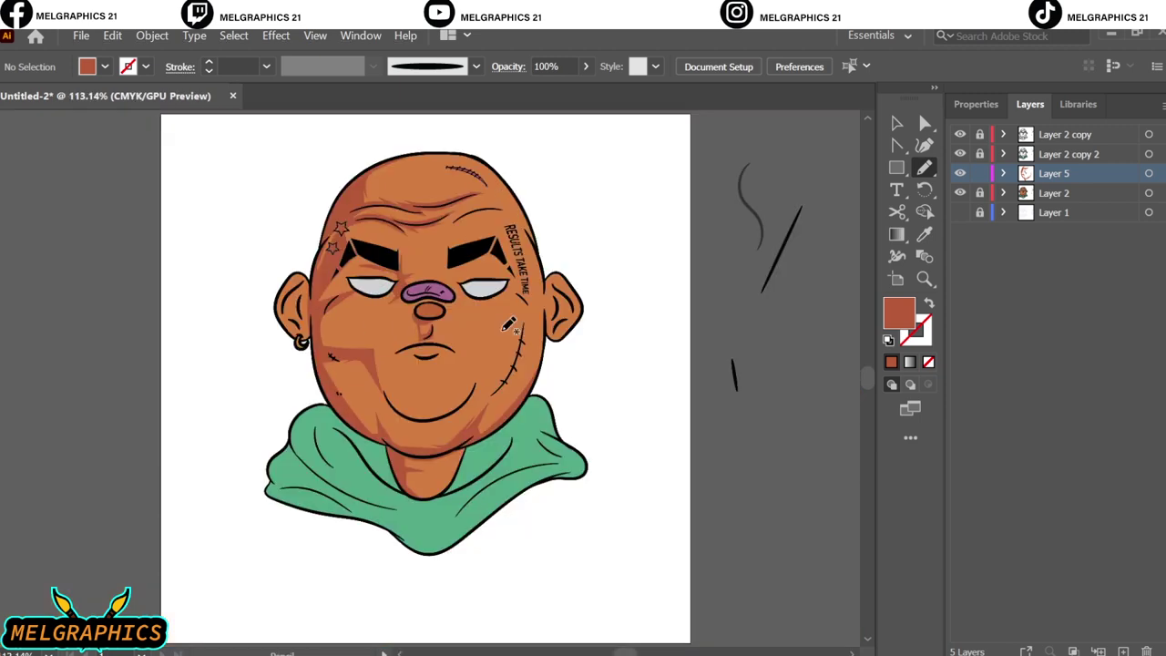
- Shade the cheek beside the right ear, between brow and eyes, and beside the right eye
scroll(509, 325, up, 4)
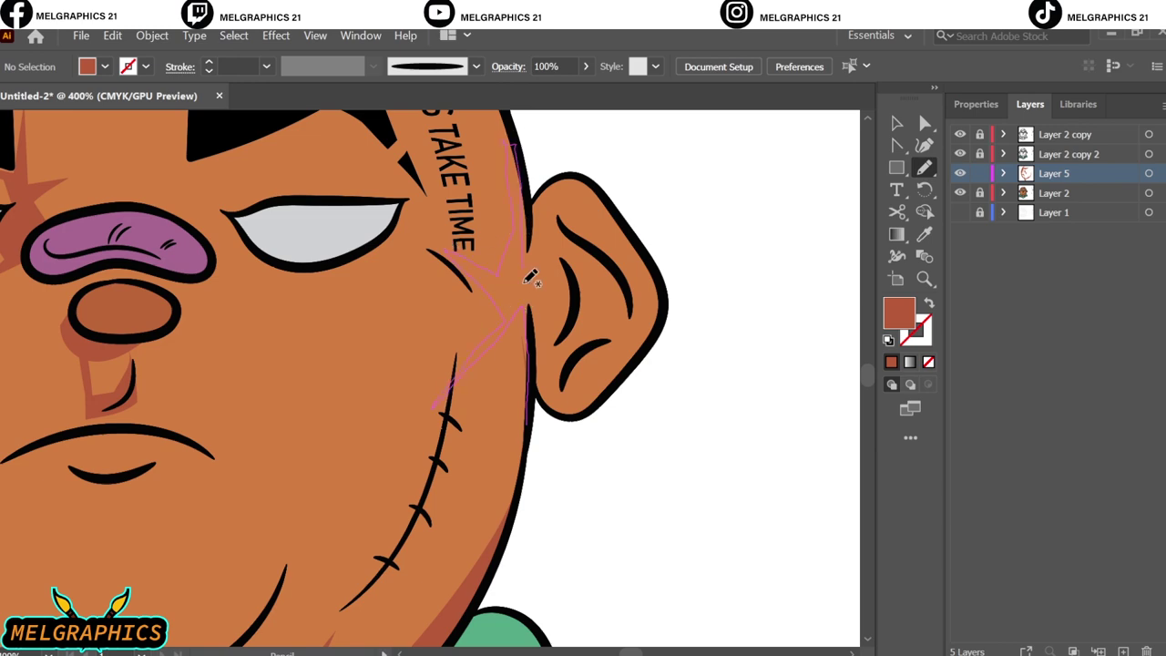
drag(531, 278, 529, 273)
key(ctrl+0)
scroll(540, 289, up, 4)
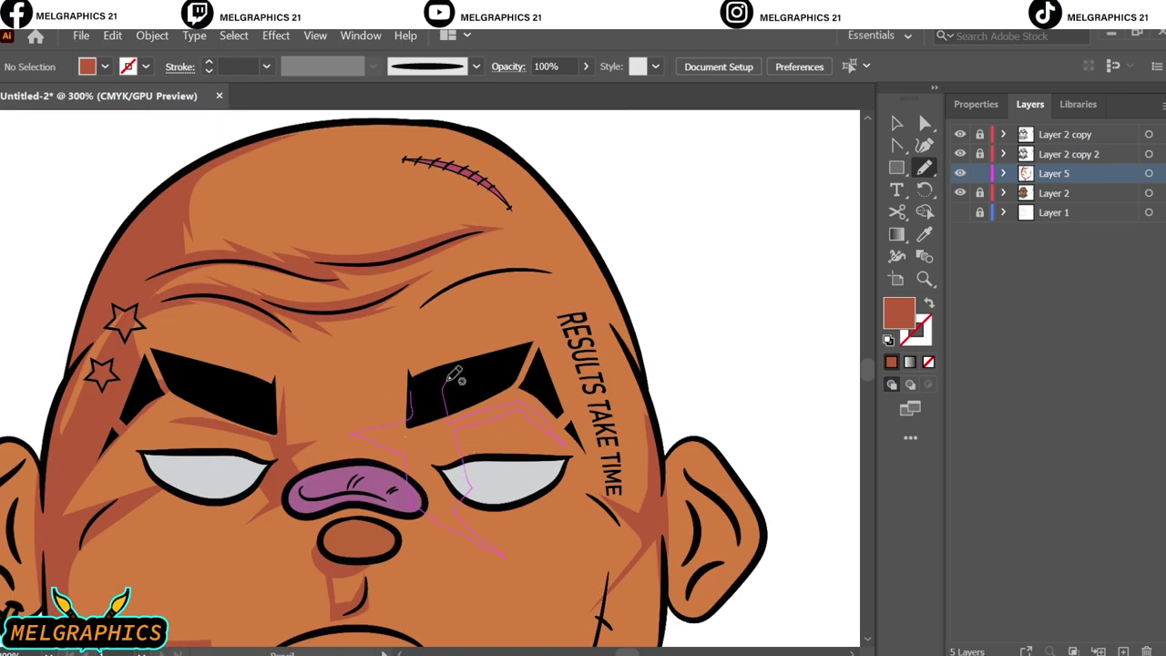
drag(448, 382, 411, 394)
drag(536, 471, 573, 490)
drag(582, 450, 579, 453)
key(ctrl+0)
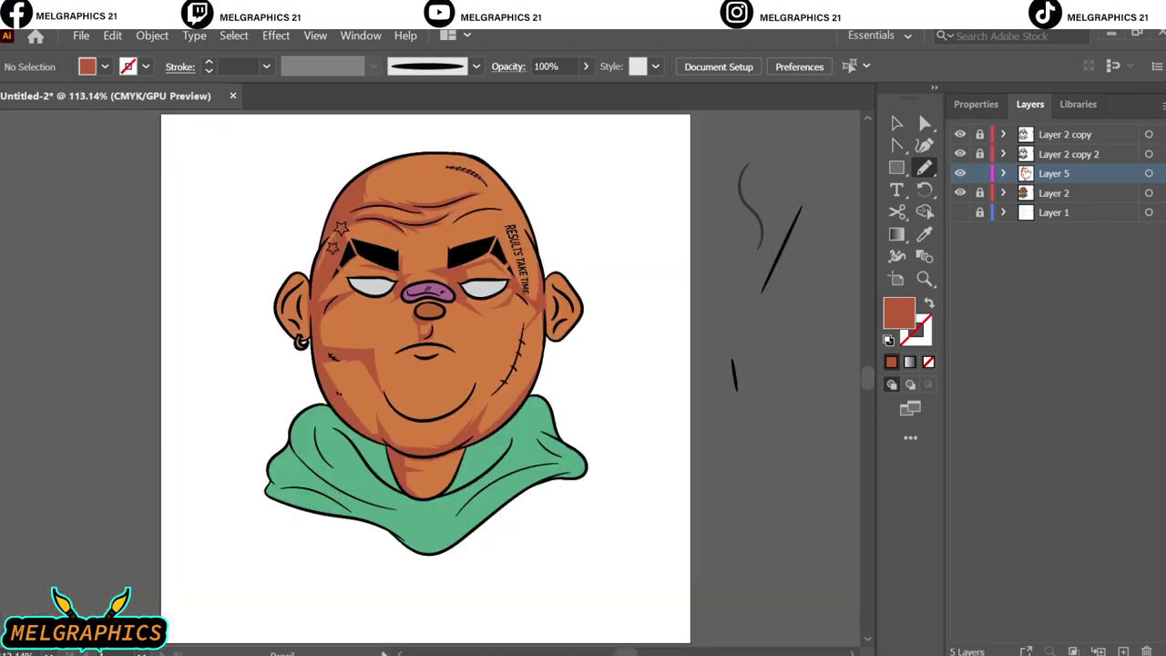
- Shade the forehead below the scar and draw a shadow down the chin
scroll(455, 179, up, 5)
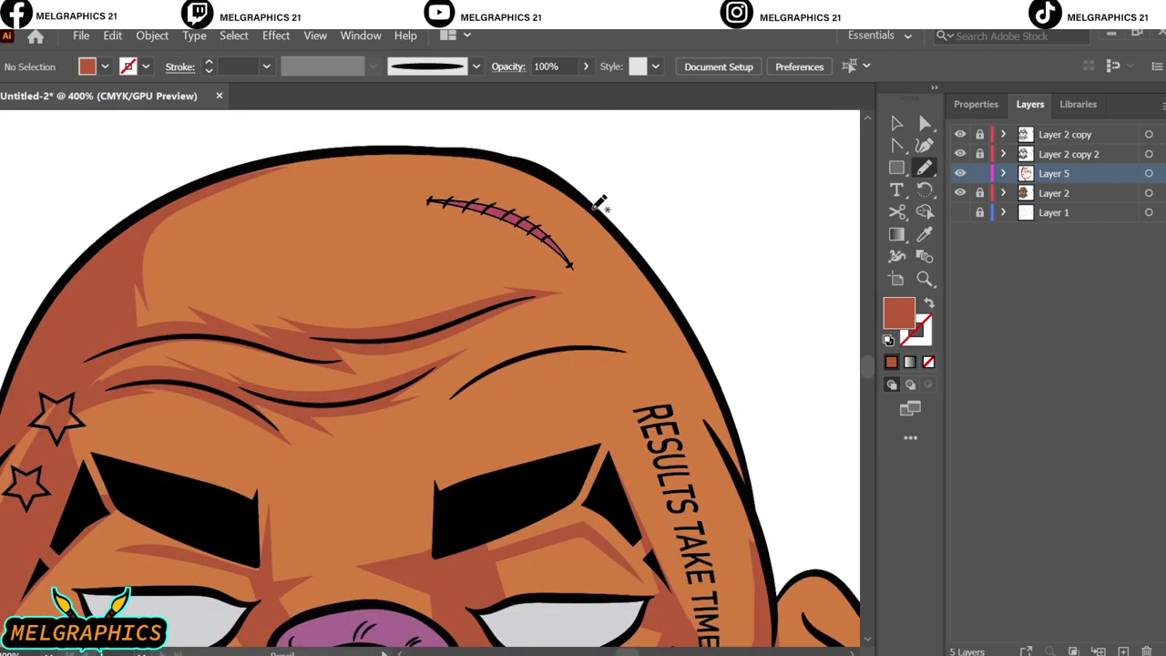
drag(729, 445, 598, 208)
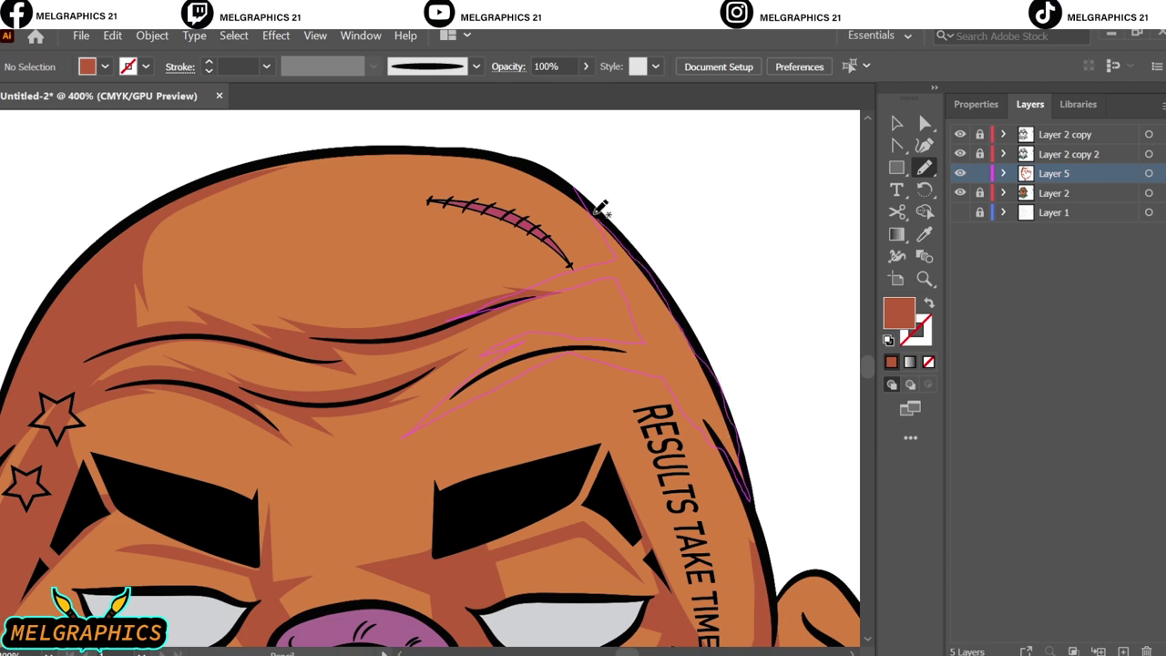
key(ctrl+0)
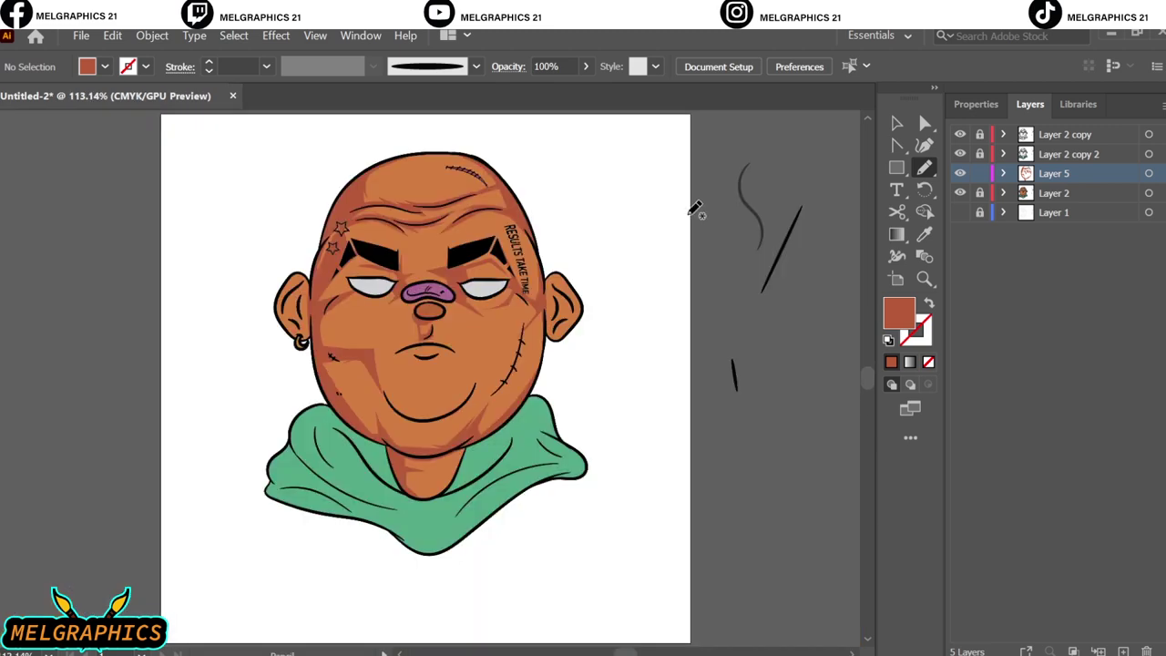
scroll(434, 356, up, 5)
drag(294, 390, 318, 437)
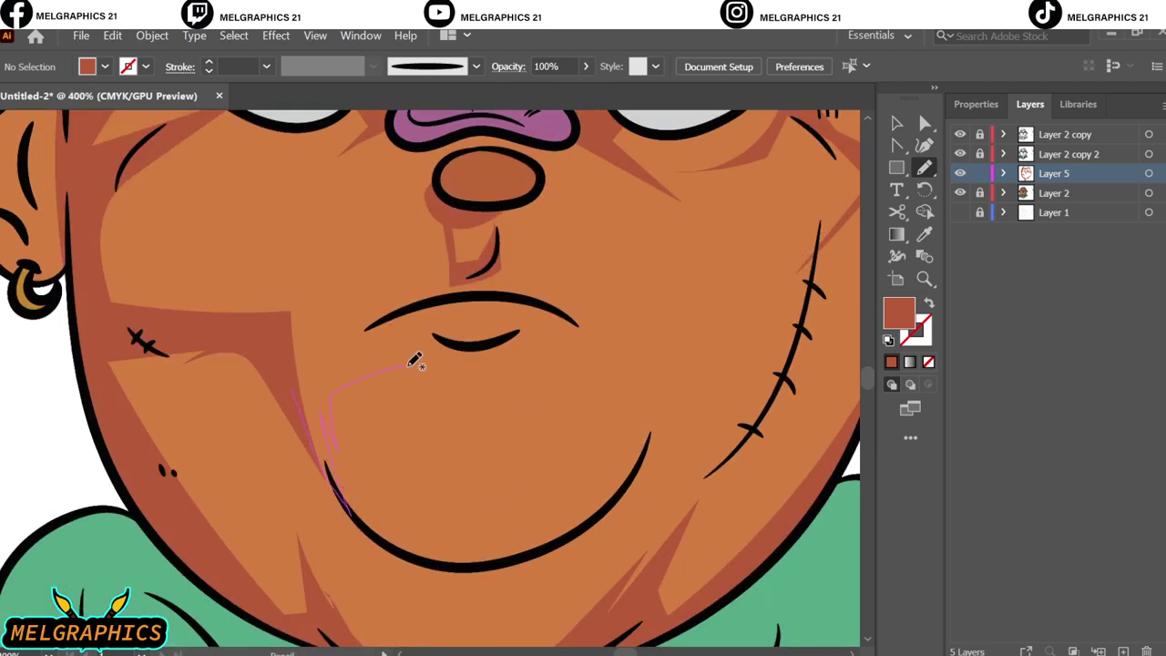
drag(344, 293, 289, 298)
key(ctrl+0)
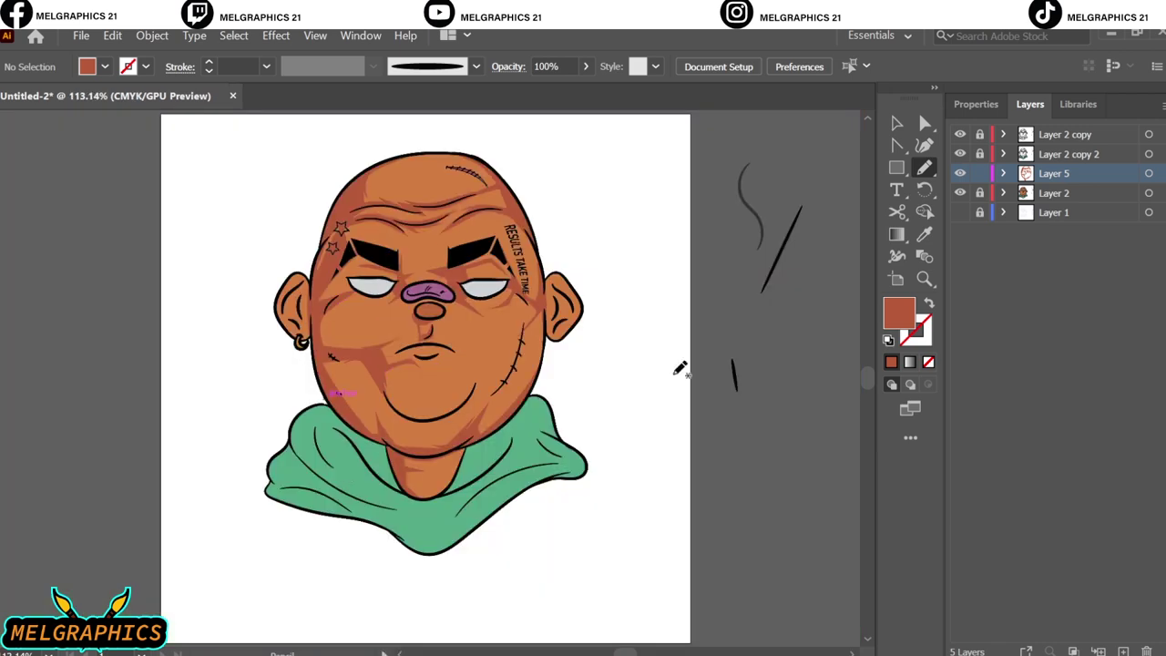
- Shade the area under the lower lip
scroll(449, 363, up, 3)
scroll(449, 363, up, 2)
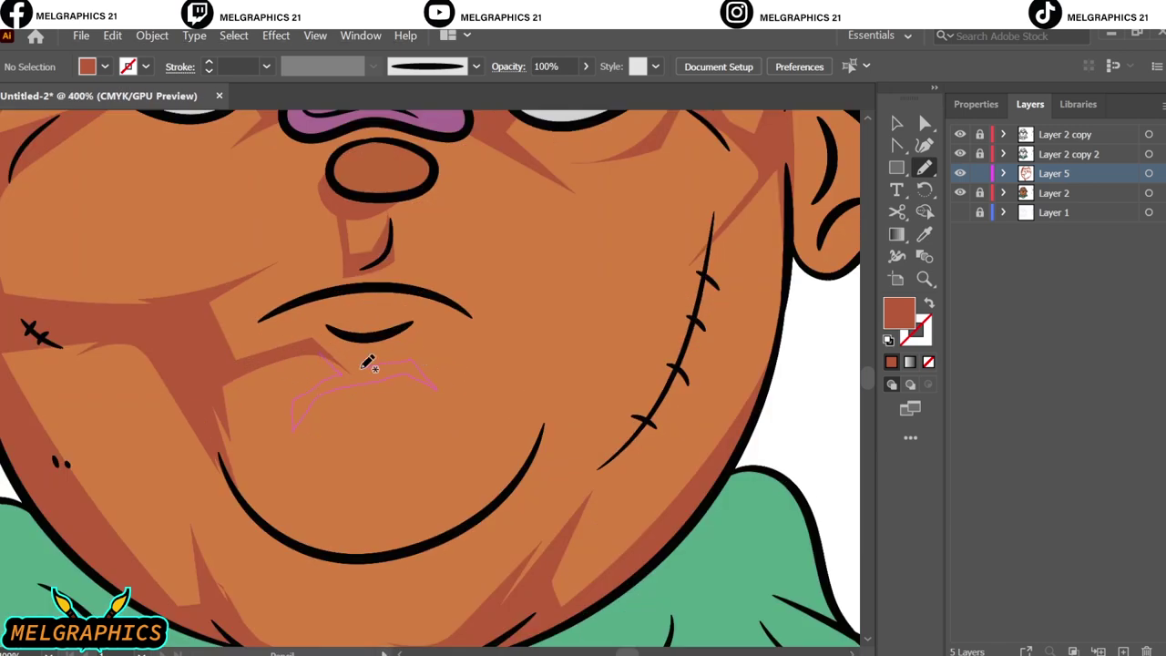
drag(368, 362, 315, 339)
key(ctrl+0)
- Shade the left chin and chin curve, then lock the shading layer and add a highlights layer
scroll(455, 361, up, 5)
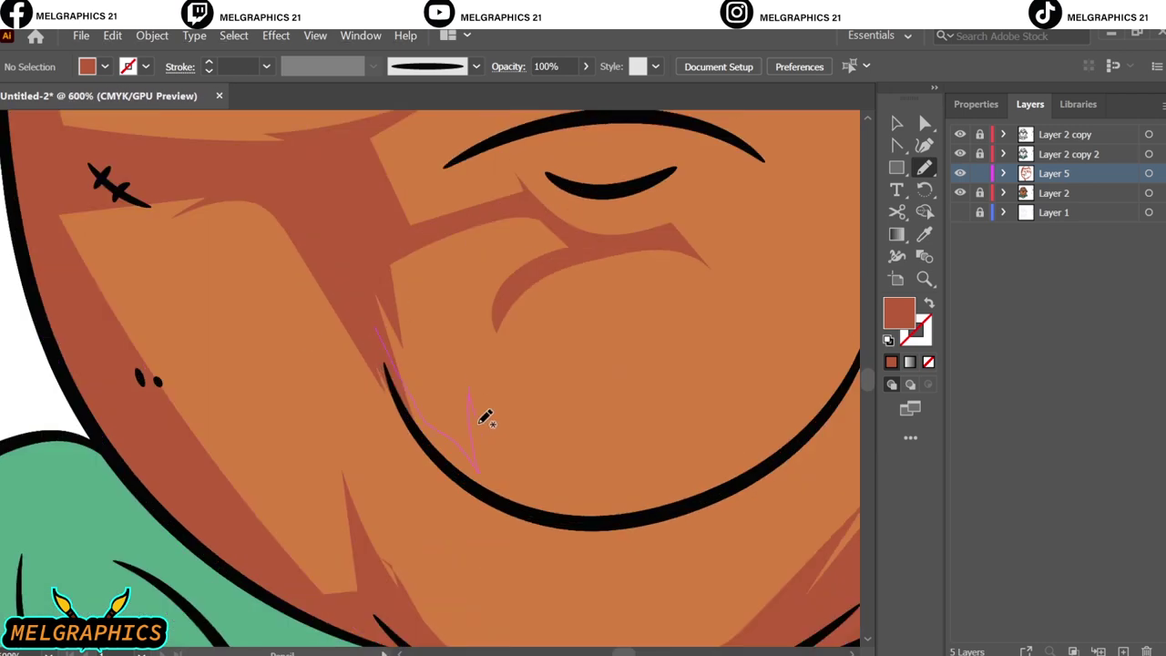
drag(485, 418, 404, 346)
key(ctrl+0)
scroll(362, 433, up, 3)
scroll(362, 434, up, 2)
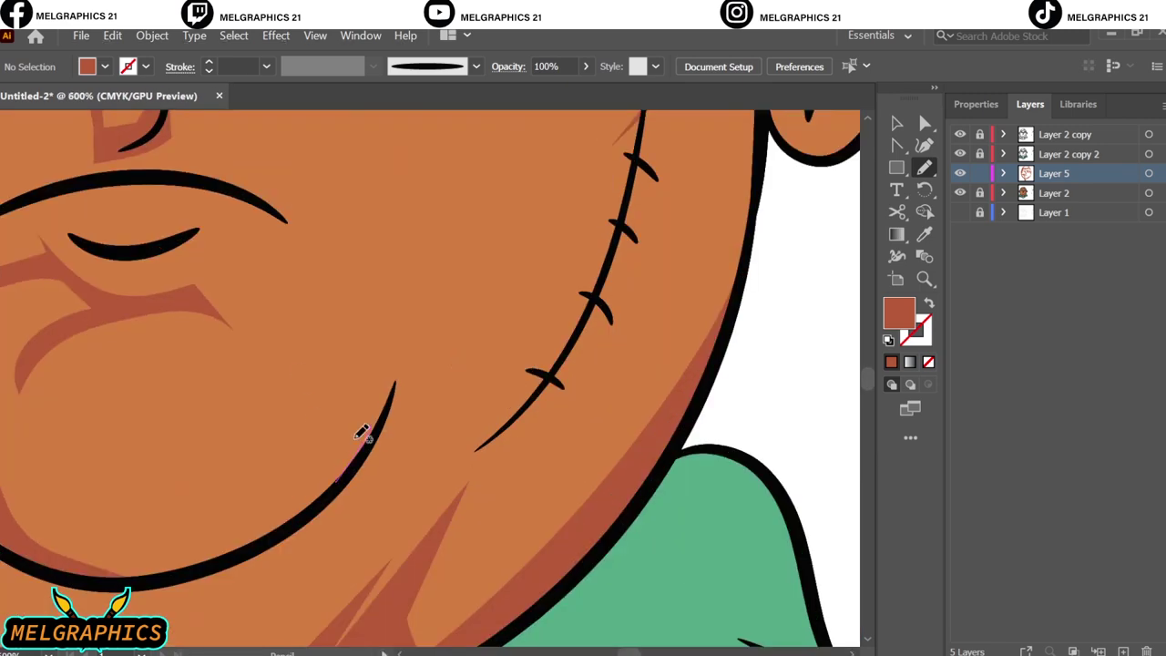
drag(391, 413, 342, 469)
key(ctrl+0)
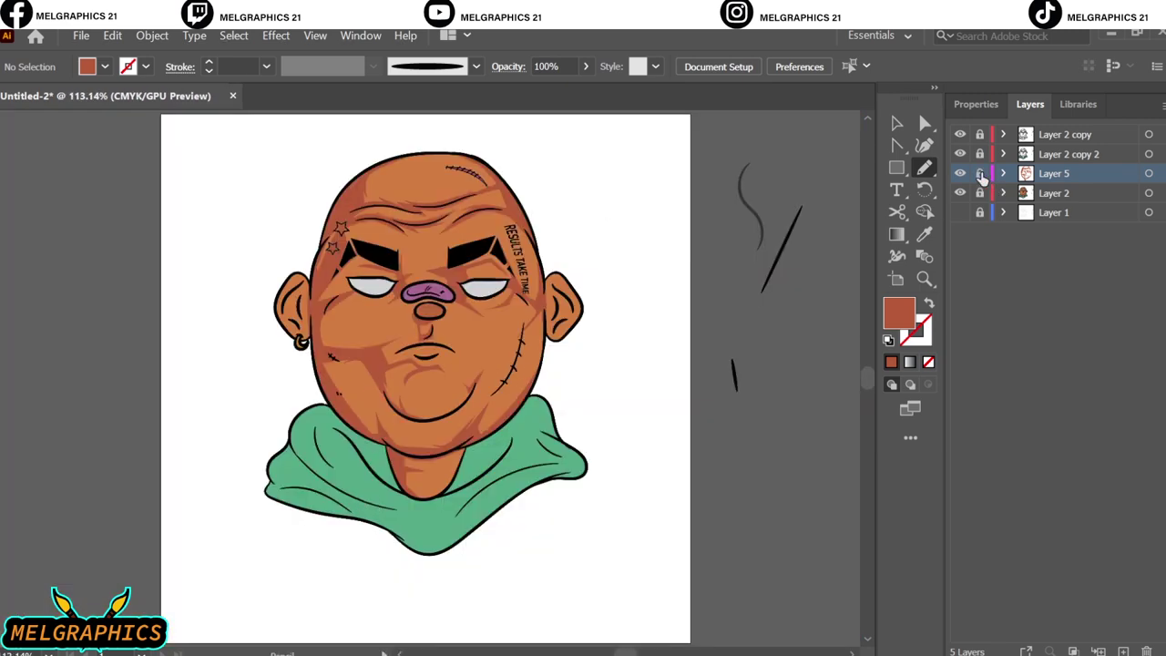
click(981, 173)
key(ctrl+l)
- Set a lighter orange fill and trace a highlight around the cheek and chin
key(i)
double_click(898, 313)
key(Return)
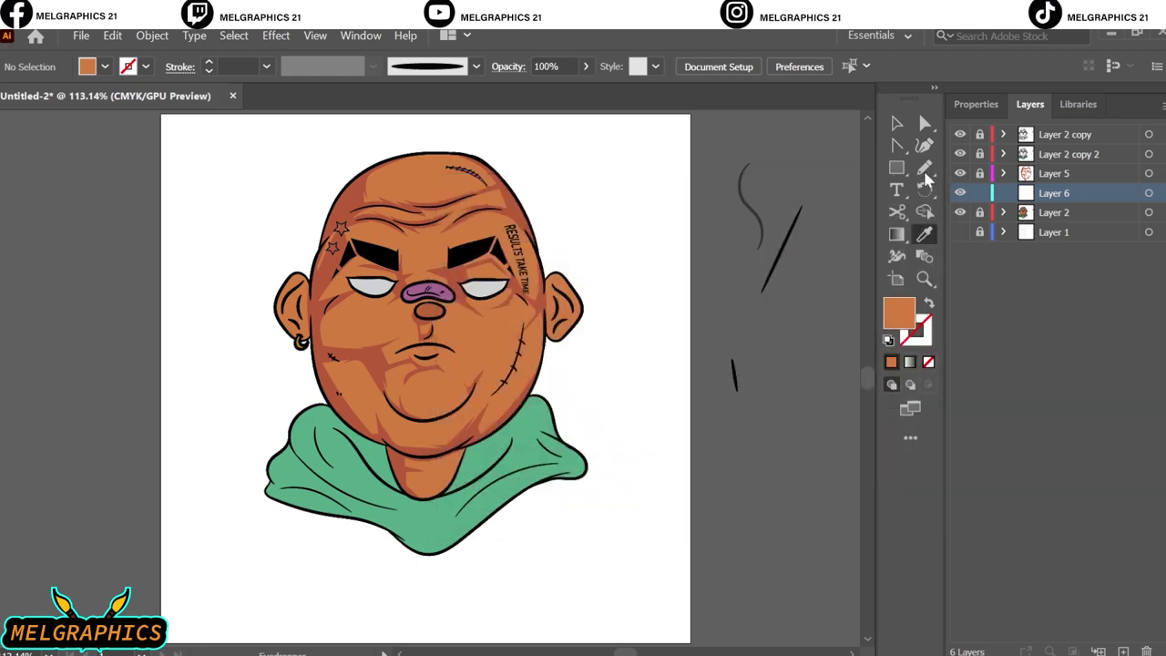
click(924, 170)
scroll(321, 410, up, 3)
scroll(284, 544, up, 1)
mouse_move(269, 294)
mouse_down()
mouse_move(349, 286)
mouse_move(264, 319)
mouse_move(430, 439)
mouse_up()
- Add more lighter orange highlight shapes, including one around the eye
key(ctrl+0)
scroll(338, 355, up, 3)
scroll(546, 364, up, 2)
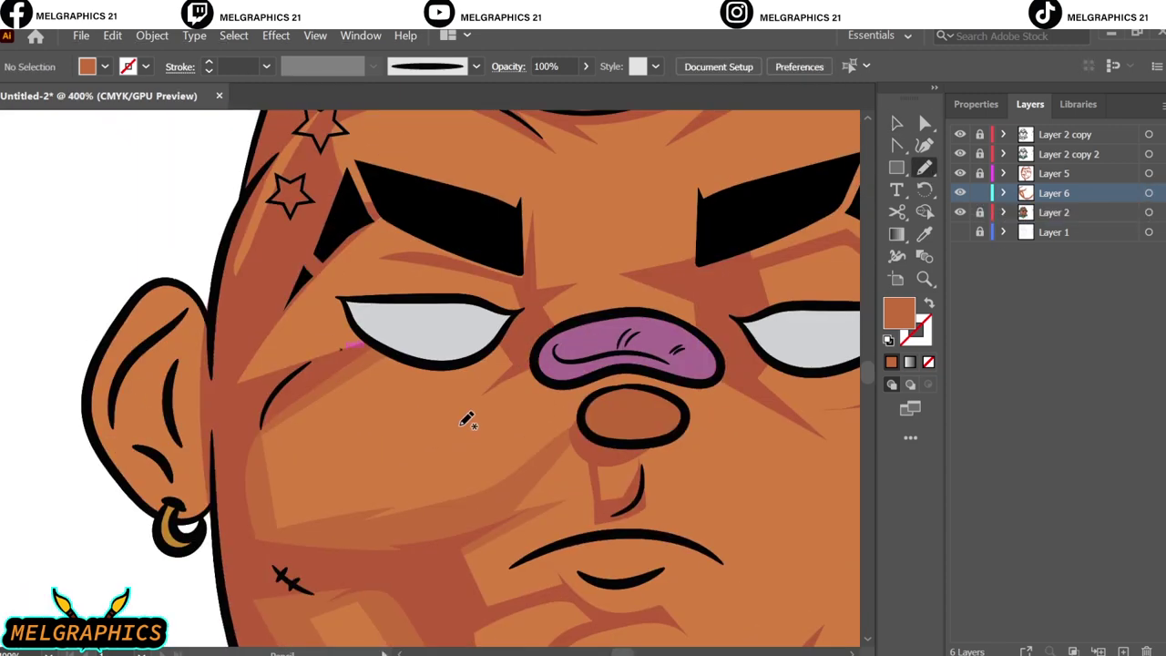
mouse_move(567, 364)
mouse_down()
mouse_move(519, 385)
mouse_move(576, 317)
mouse_up()
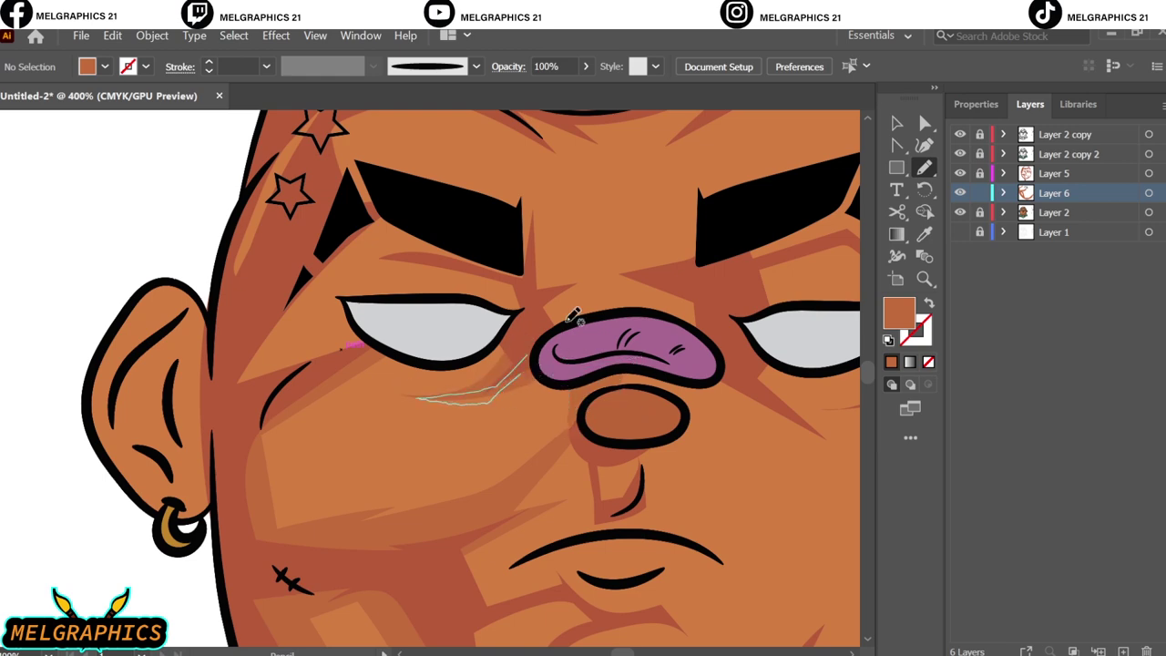
scroll(565, 328, up, 3)
mouse_move(253, 462)
mouse_down()
mouse_move(492, 410)
mouse_move(264, 520)
mouse_up()
drag(528, 383, 419, 446)
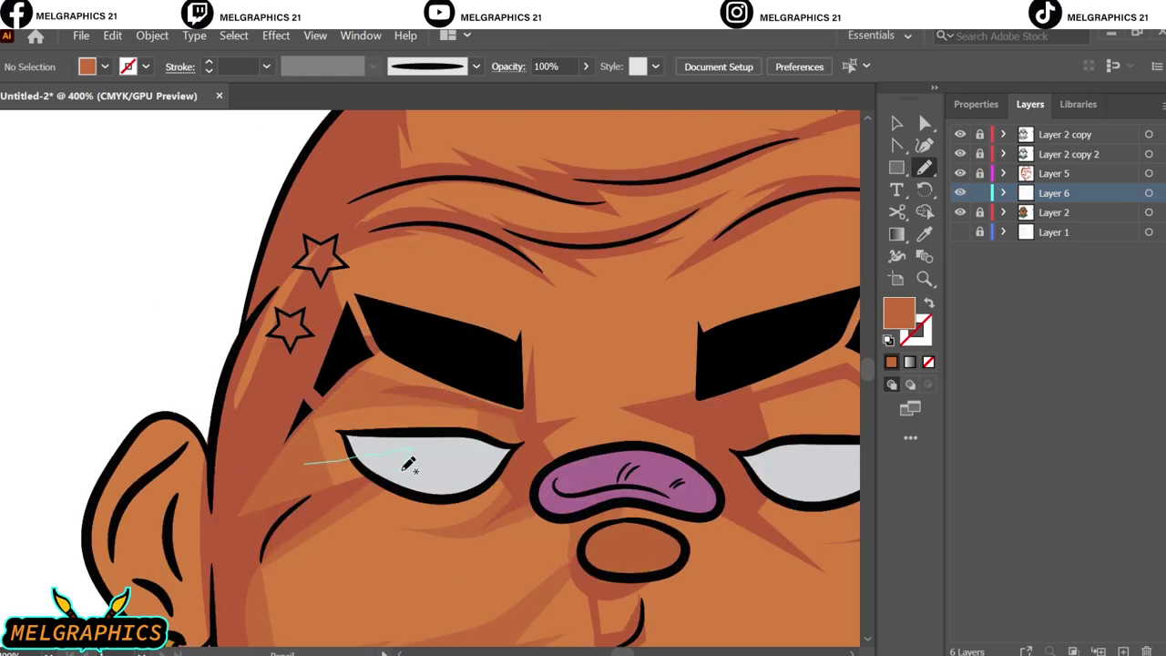
- Move Layer 6 above Layer 2 copy 2 in the Layers panel
key(ctrl+minus)
key(ctrl+minus)
key(ctrl+minus)
key(ctrl+minus)
key(ctrl+minus)
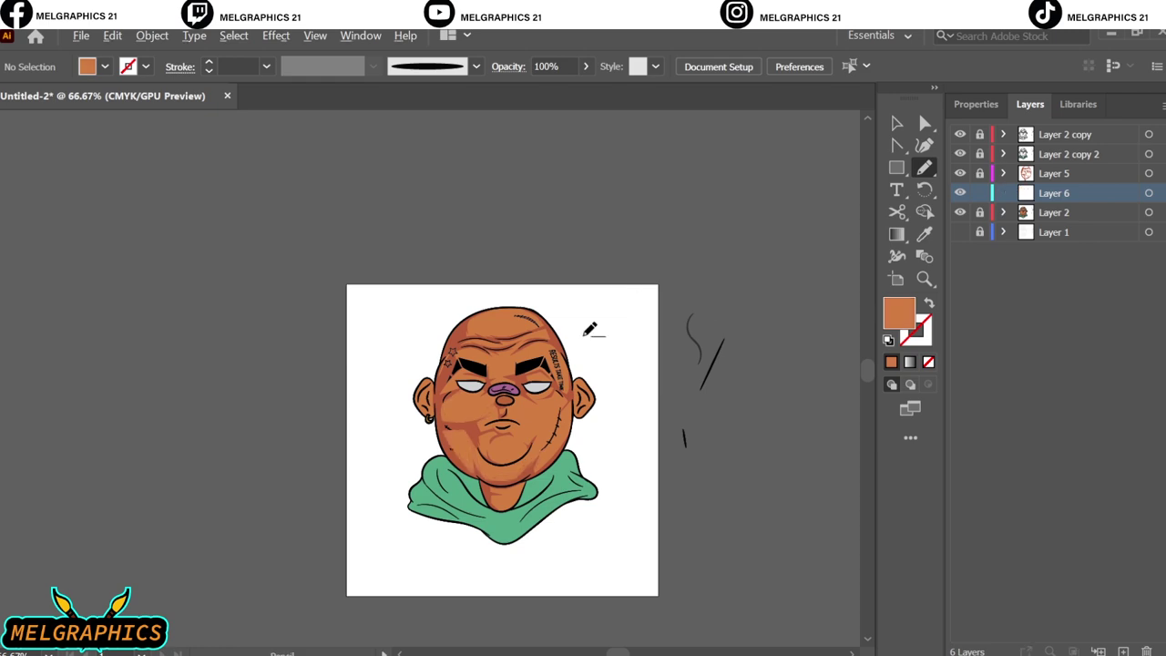
scroll(656, 438, up, 3)
scroll(747, 447, down, 2)
drag(1055, 192, 1054, 164)
- Sample the nose's purple, darken it, and draw shadow shapes inside the nose
key(i)
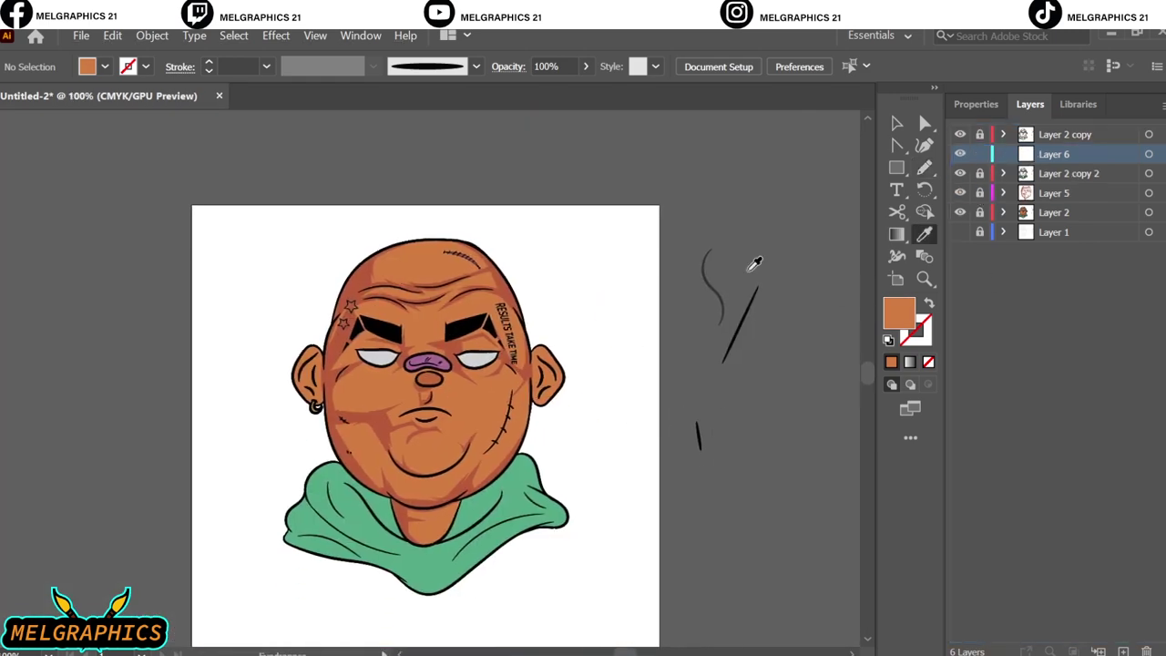
scroll(428, 362, up, 6)
click(428, 362)
double_click(899, 312)
key(Return)
key(n)
drag(173, 410, 272, 428)
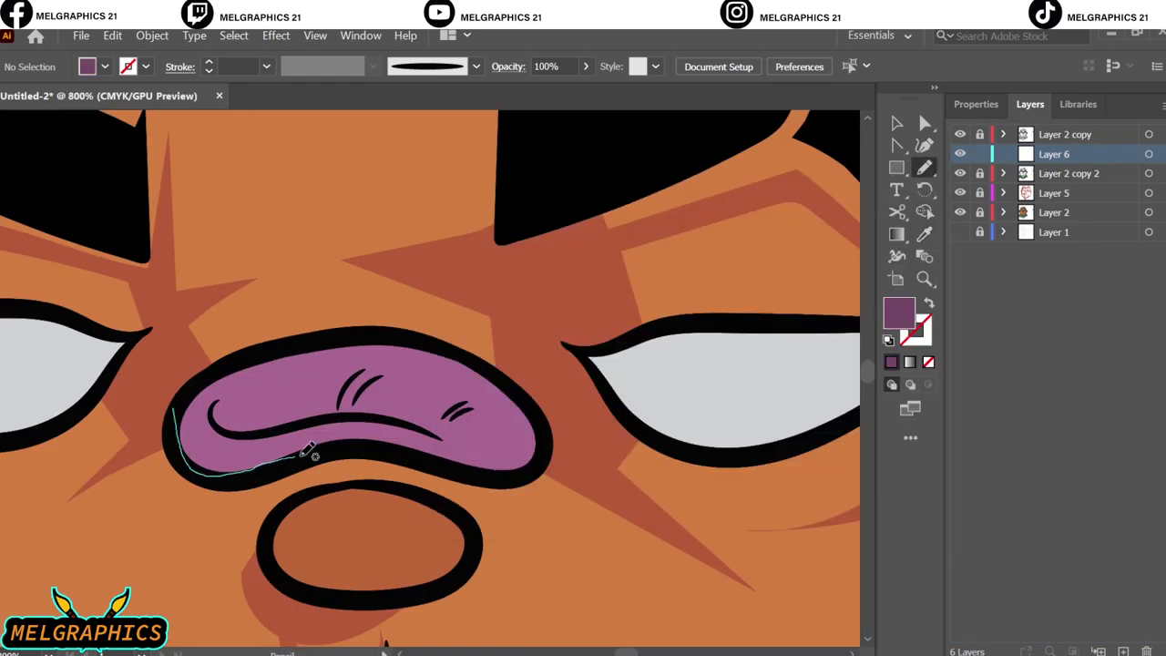
drag(258, 358, 267, 355)
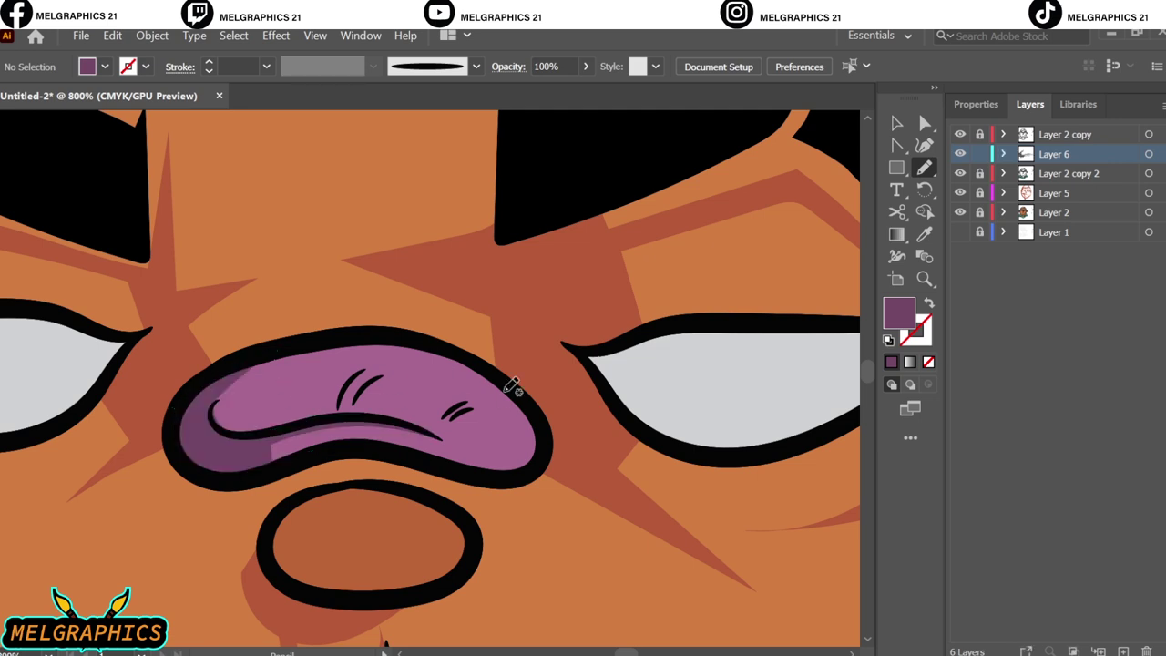
drag(517, 453, 519, 458)
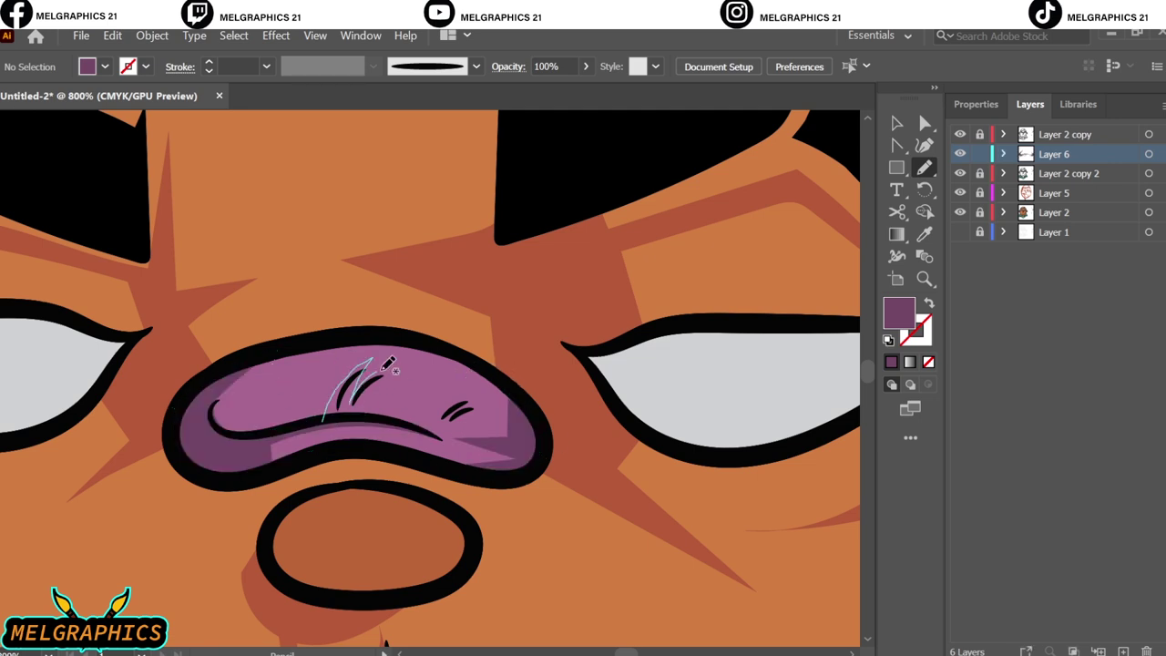
- Sample the shirt green, darken it, and draw a shadow on the shirt by the neck
key(ctrl+minus)
key(ctrl+minus)
key(ctrl+minus)
scroll(428, 378, down, 3)
key(i)
click(365, 492)
double_click(893, 320)
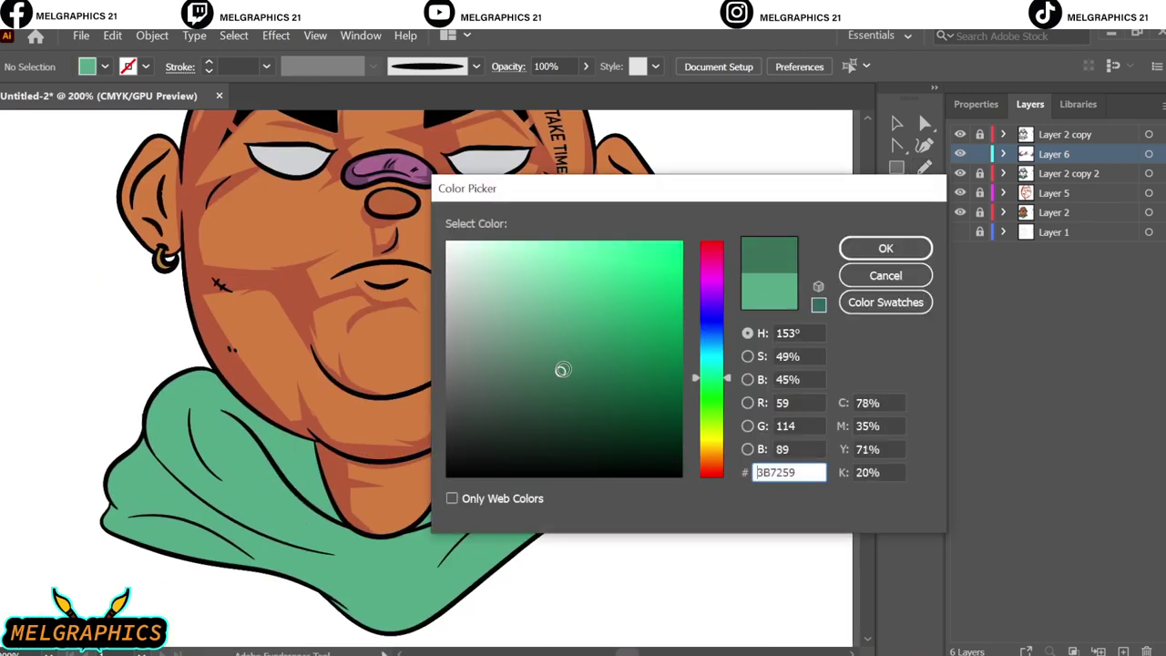
key(Return)
key(ctrl+plus)
key(ctrl+plus)
key(ctrl+plus)
key(n)
mouse_move(369, 360)
mouse_down()
mouse_move(429, 527)
mouse_move(192, 305)
mouse_up()
- Add dark green shadows along the collar line and the left of the shirt
scroll(417, 200, down, 3)
mouse_move(428, 360)
mouse_down()
mouse_move(588, 515)
mouse_move(592, 538)
mouse_up()
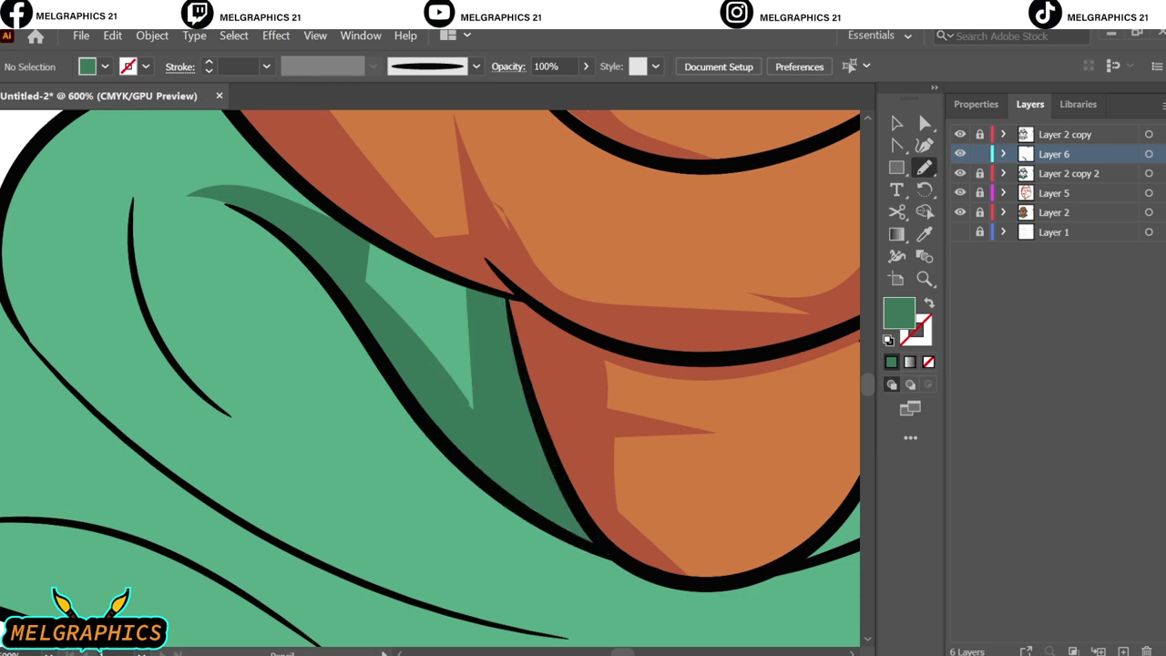
key(ctrl+minus)
scroll(583, 392, down, 2)
drag(588, 401, 594, 401)
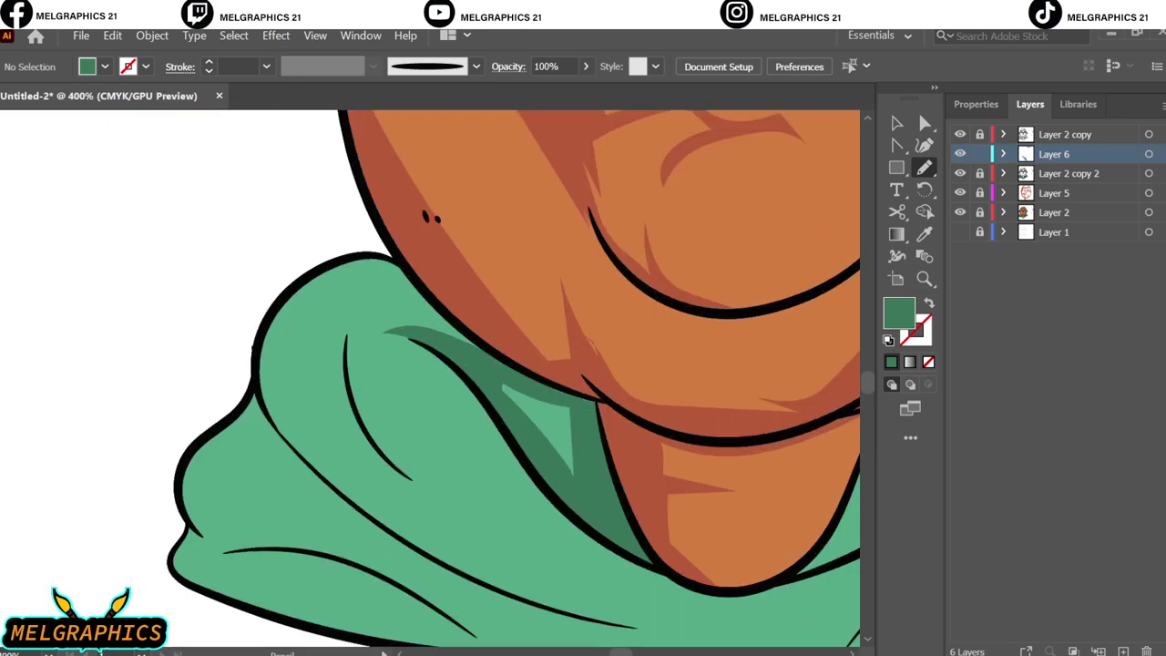
mouse_move(262, 323)
mouse_down()
mouse_move(428, 337)
mouse_move(273, 319)
mouse_up()
key(ctrl+0)
scroll(364, 494, up, 5)
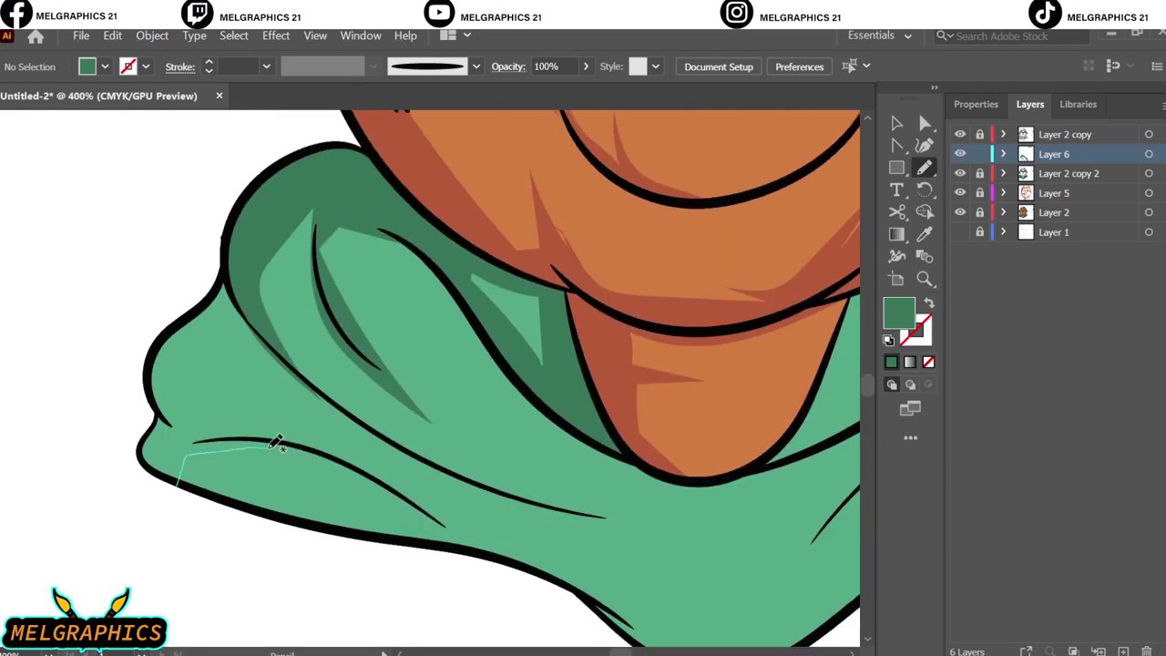
drag(272, 446, 311, 439)
drag(187, 478, 182, 483)
- Draw more dark green fold shadows along the collar's lower edge
mouse_move(182, 428)
mouse_down()
mouse_move(214, 352)
mouse_move(173, 429)
mouse_up()
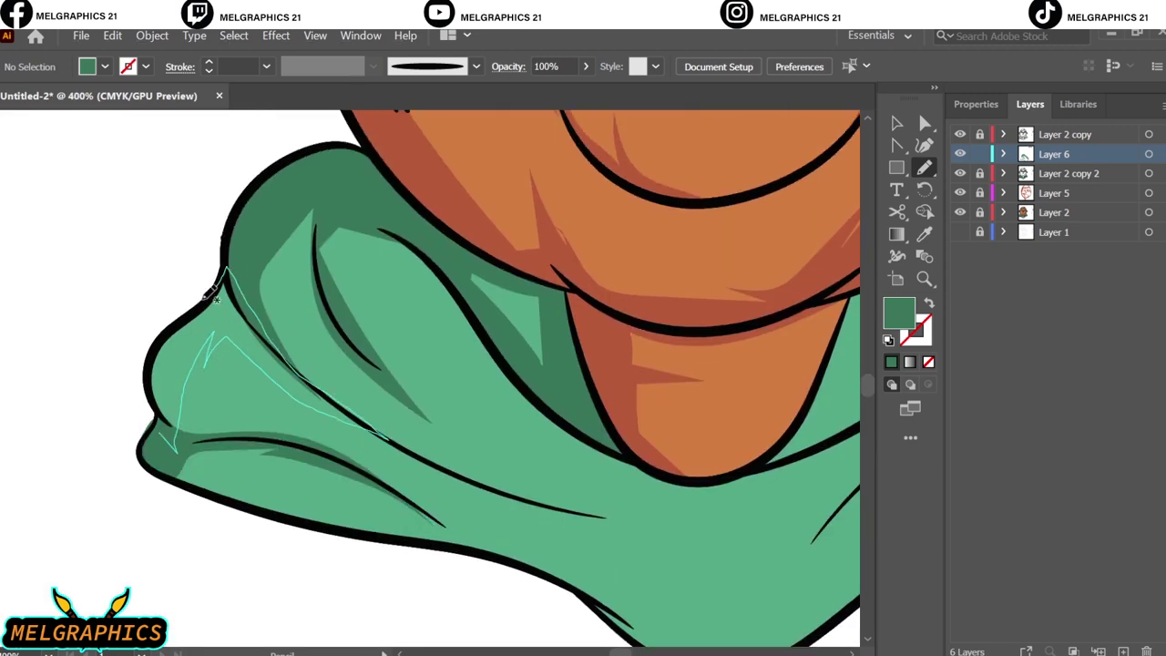
scroll(490, 571, down, 1)
drag(300, 450, 233, 453)
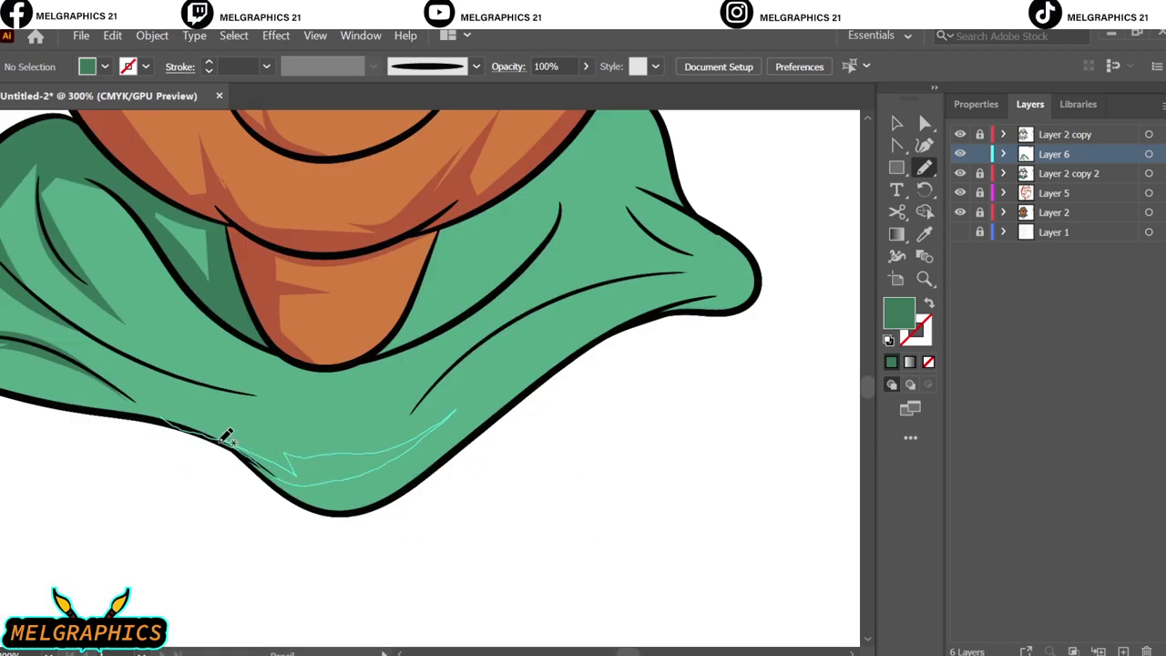
drag(338, 495, 321, 477)
scroll(456, 346, up, 3)
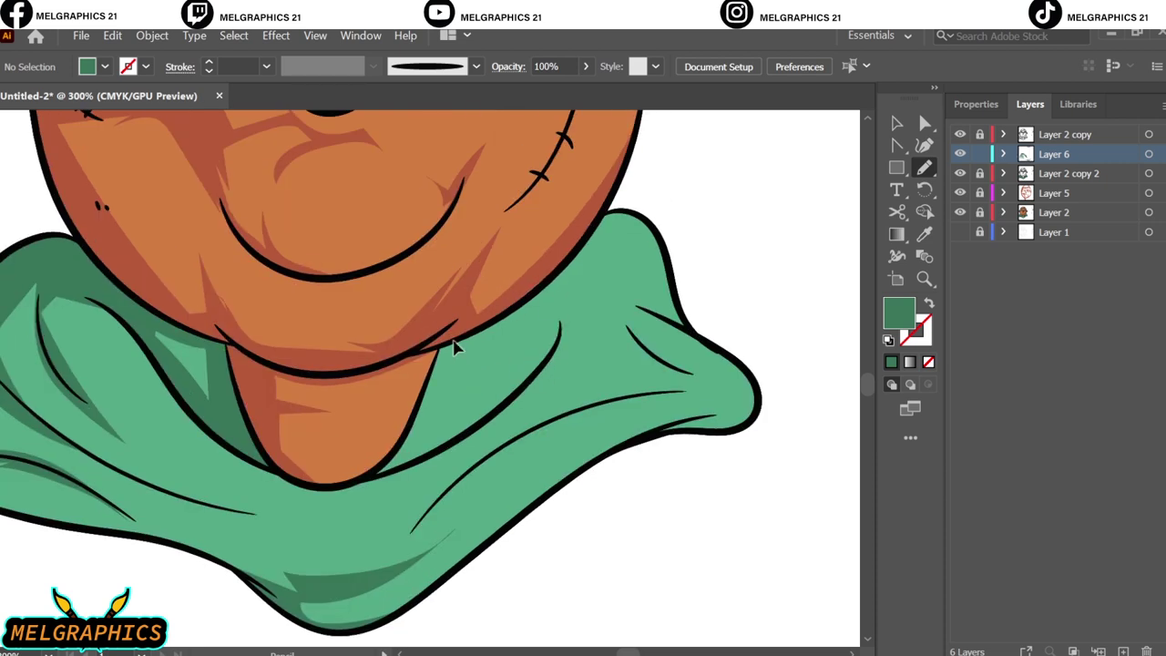
drag(580, 294, 456, 339)
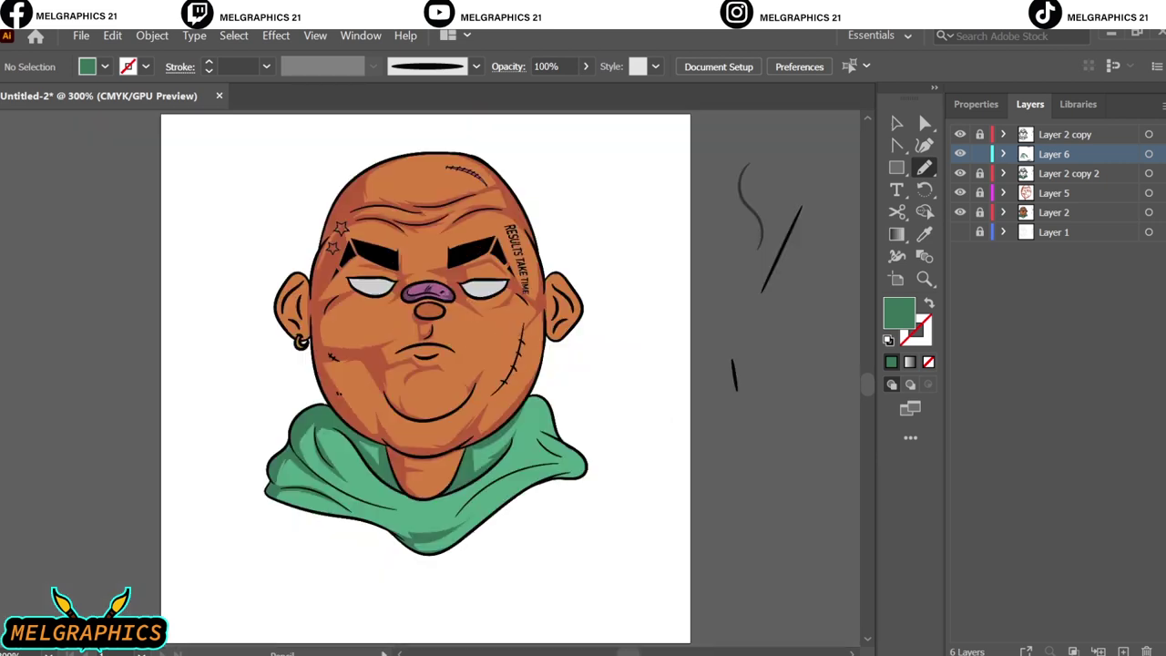
- Select a face shadow to pick up its darker orange colour
key(ctrl+0)
click(897, 122)
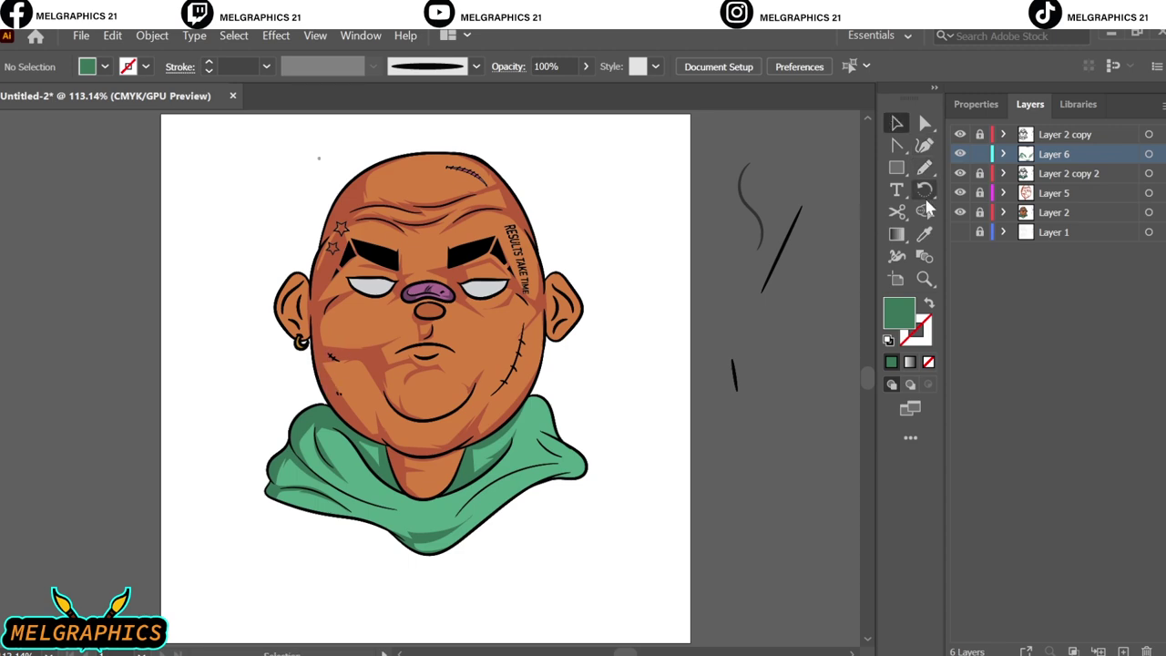
click(358, 365)
- Deselect while keeping the darker orange and draw a shadow along the left cheek
click(223, 353)
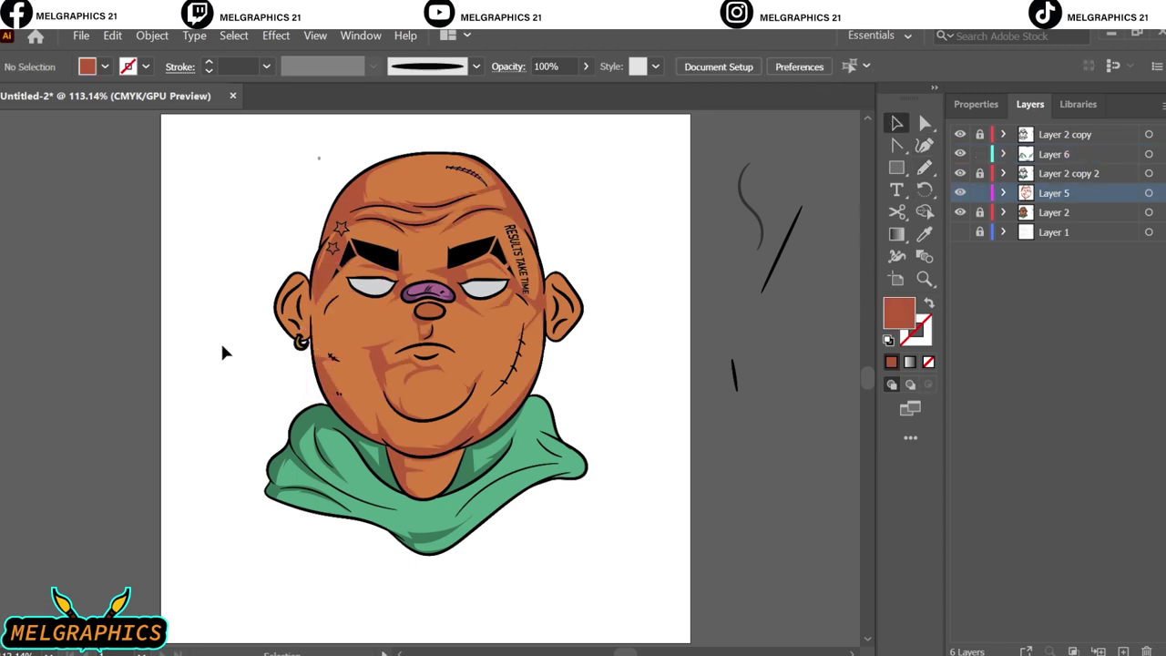
key(ctrl+equal)
key(ctrl+equal)
key(ctrl+equal)
key(n)
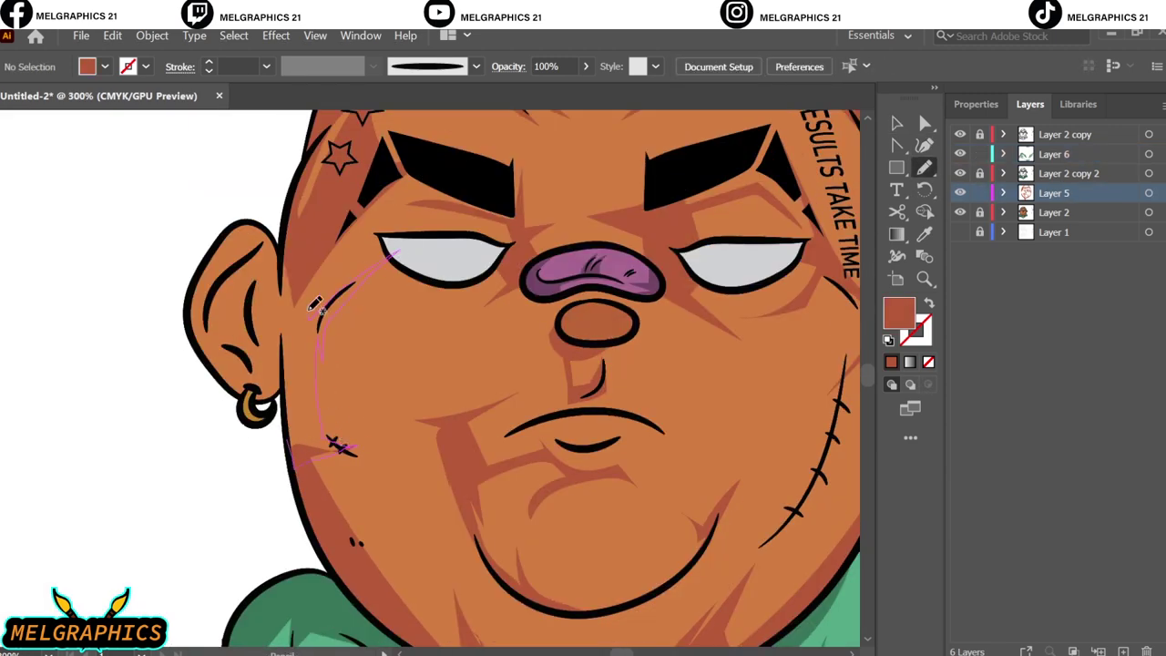
drag(314, 306, 319, 315)
key(ctrl+0)
key(v)
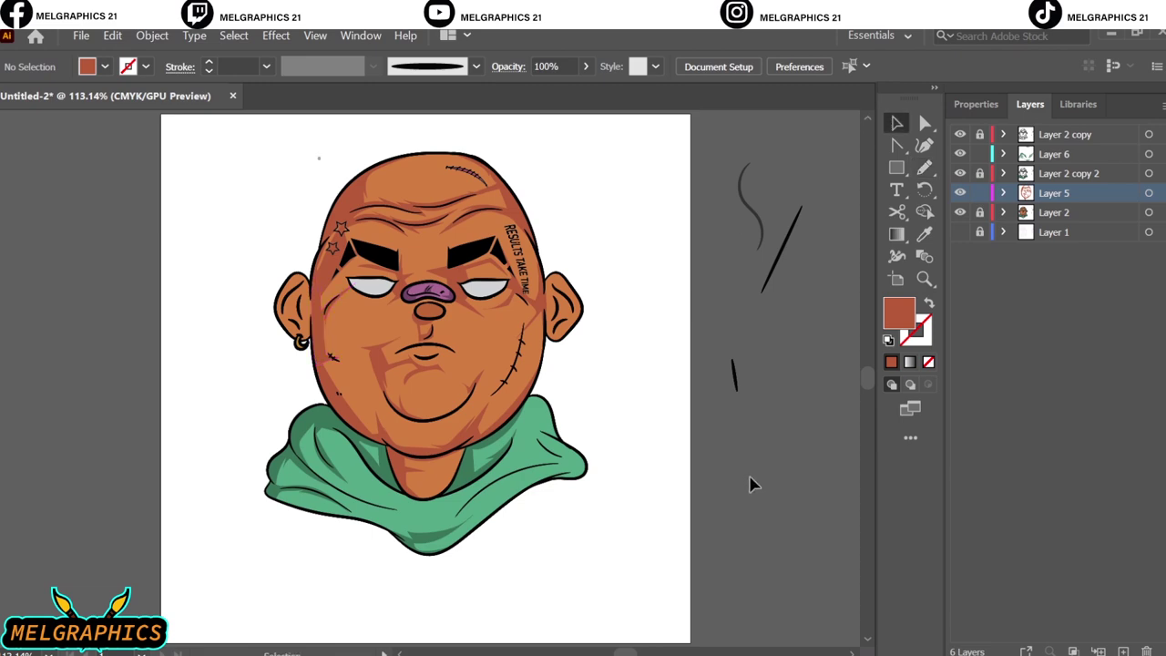
- Shade the left ear's edge, lower fold, upper part and the area above the earring
scroll(309, 310, up, 6)
key(n)
mouse_move(130, 425)
mouse_down()
mouse_move(325, 222)
mouse_move(310, 365)
mouse_move(156, 300)
mouse_up()
drag(157, 457, 299, 606)
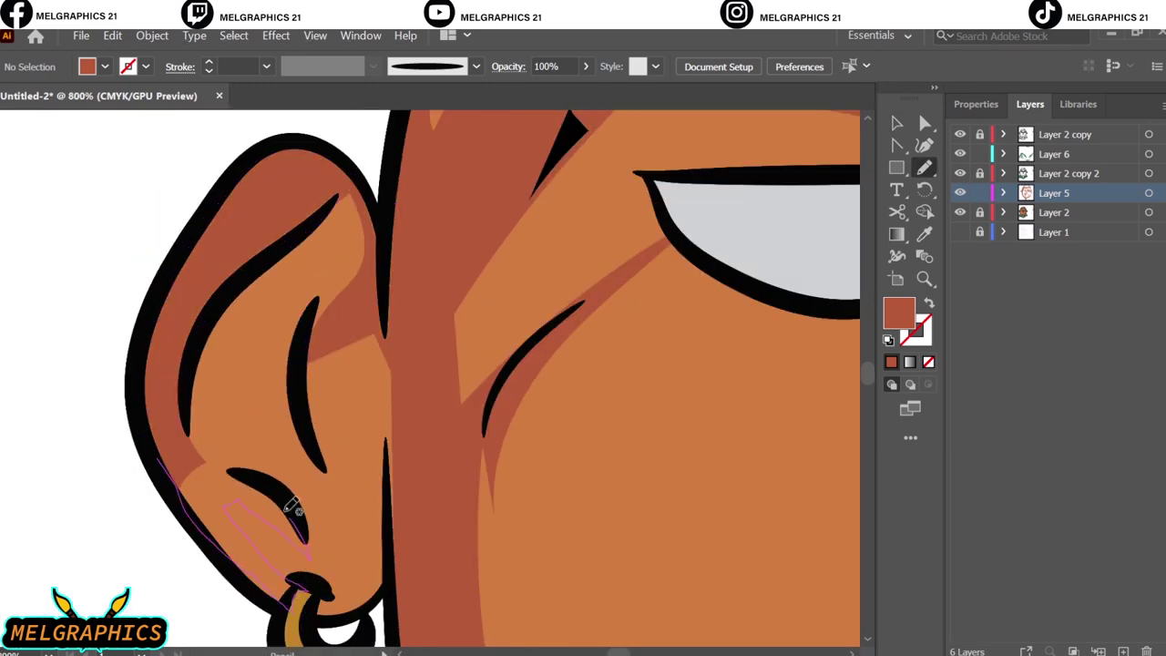
drag(293, 506, 227, 499)
drag(307, 608, 314, 597)
key(ctrl+0)
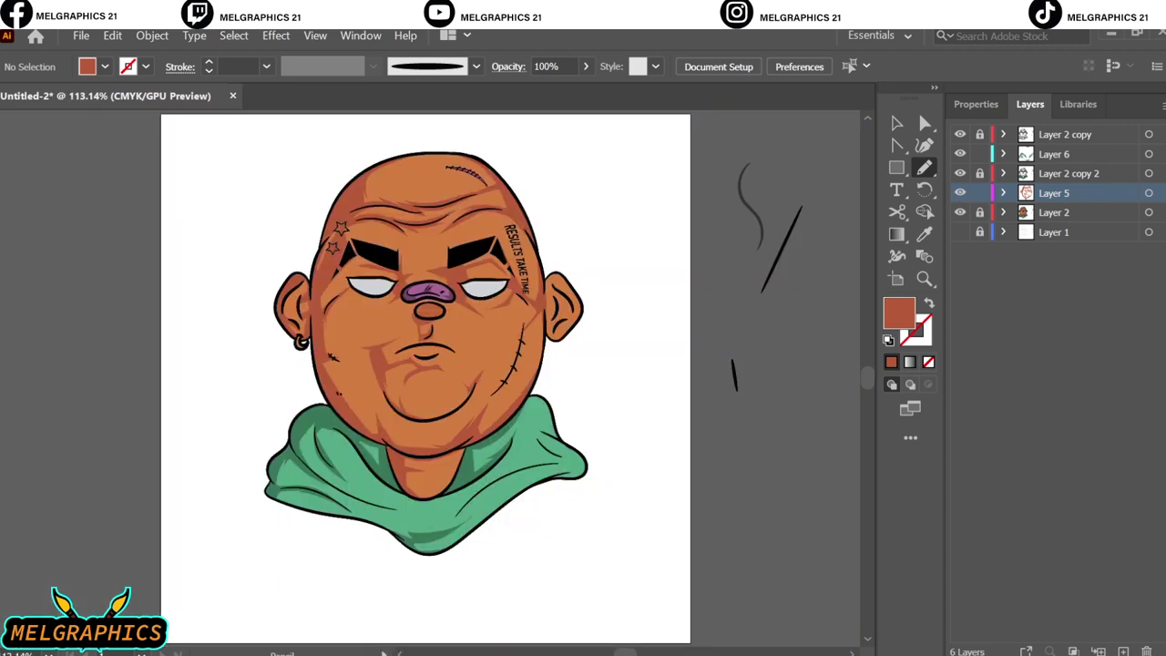
scroll(321, 291, up, 6)
drag(275, 253, 228, 305)
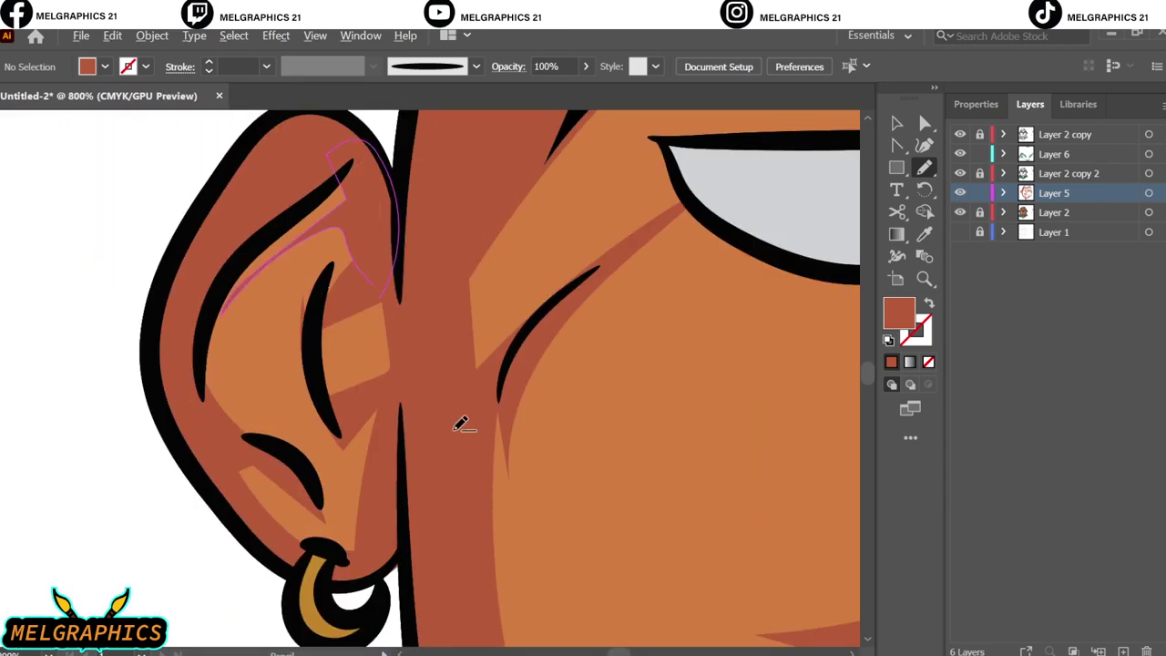
- Draw darker orange shadows inside and along the upper right ear
scroll(461, 421, down, 3)
scroll(474, 443, up, 2)
drag(416, 492, 459, 553)
drag(435, 595, 414, 428)
mouse_move(409, 380)
mouse_down()
mouse_move(520, 281)
mouse_move(490, 309)
mouse_move(474, 307)
mouse_up()
- Sample a colour from the artwork with the Eyedropper
key(ctrl+0)
key(v)
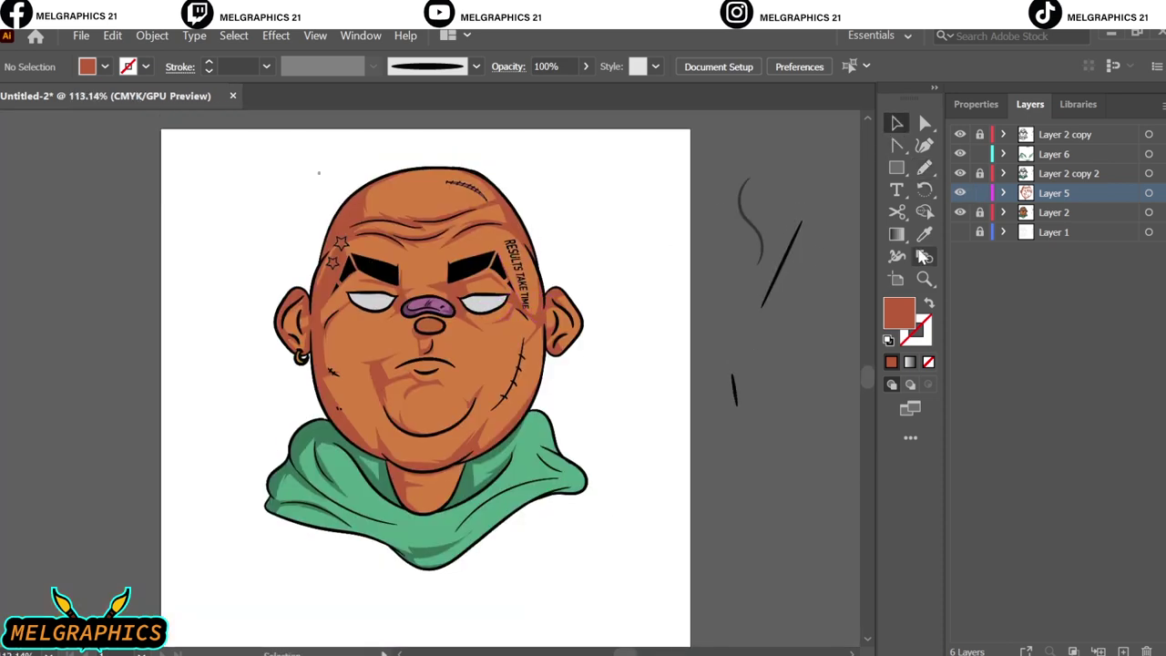
click(924, 234)
click(373, 302)
- Set a light grey fill and pencil extra grey shading into the eyes
double_click(899, 312)
click(885, 246)
click(1054, 154)
scroll(397, 296, up, 2)
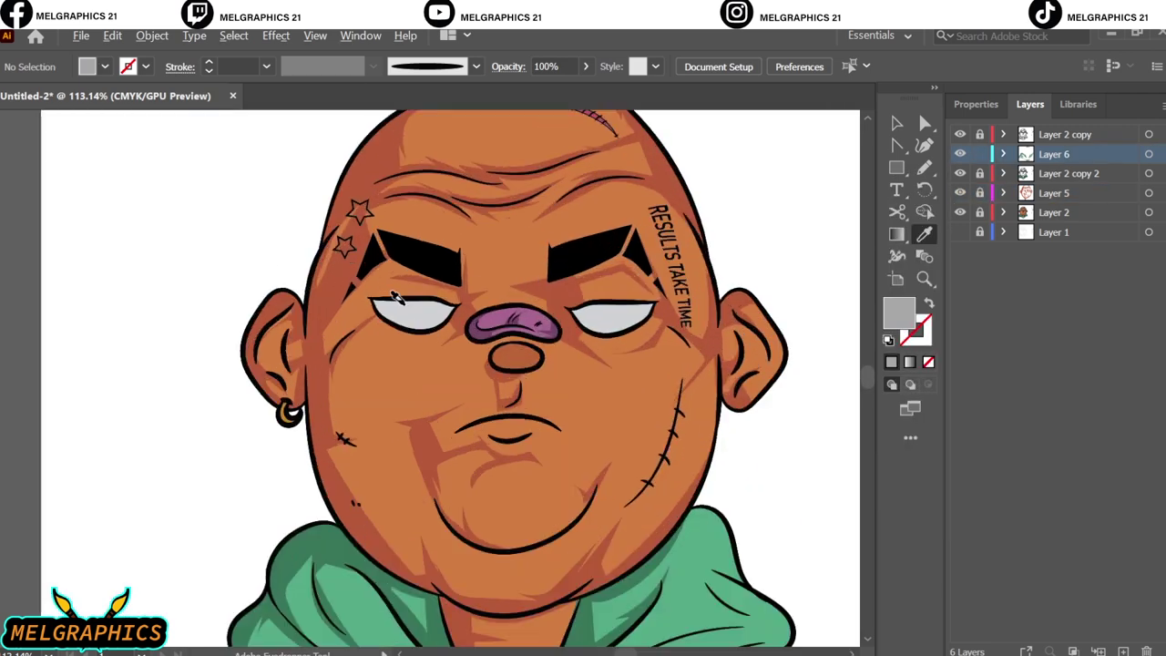
scroll(395, 297, up, 5)
key(n)
scroll(426, 287, down, 2)
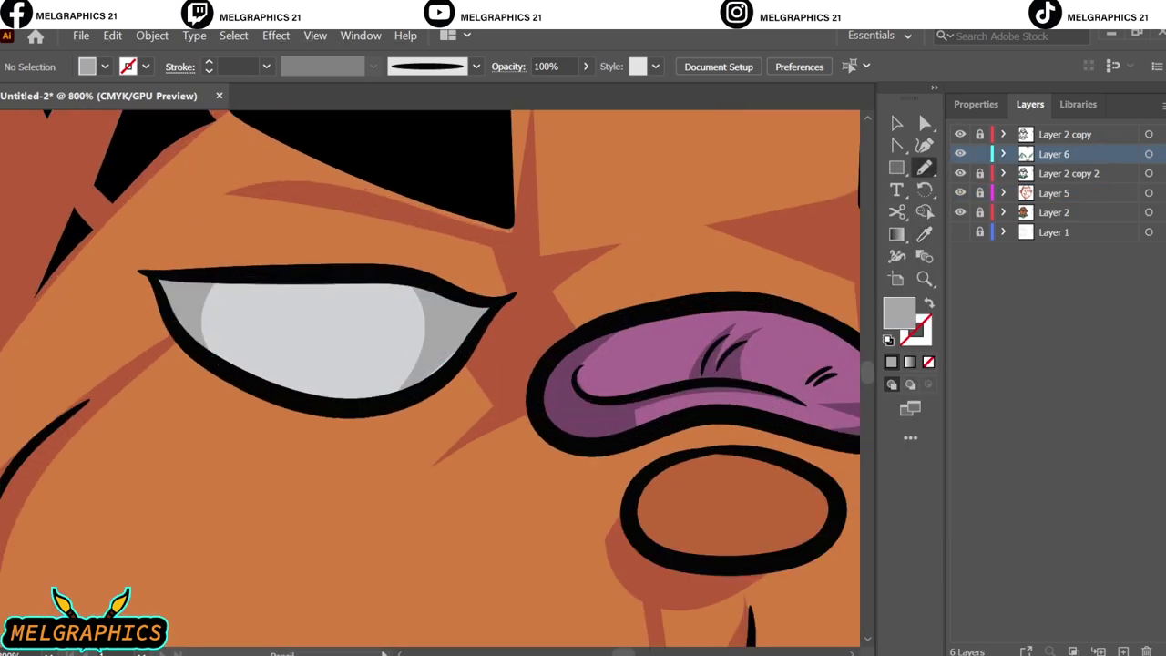
scroll(427, 287, down, 3)
scroll(510, 337, up, 5)
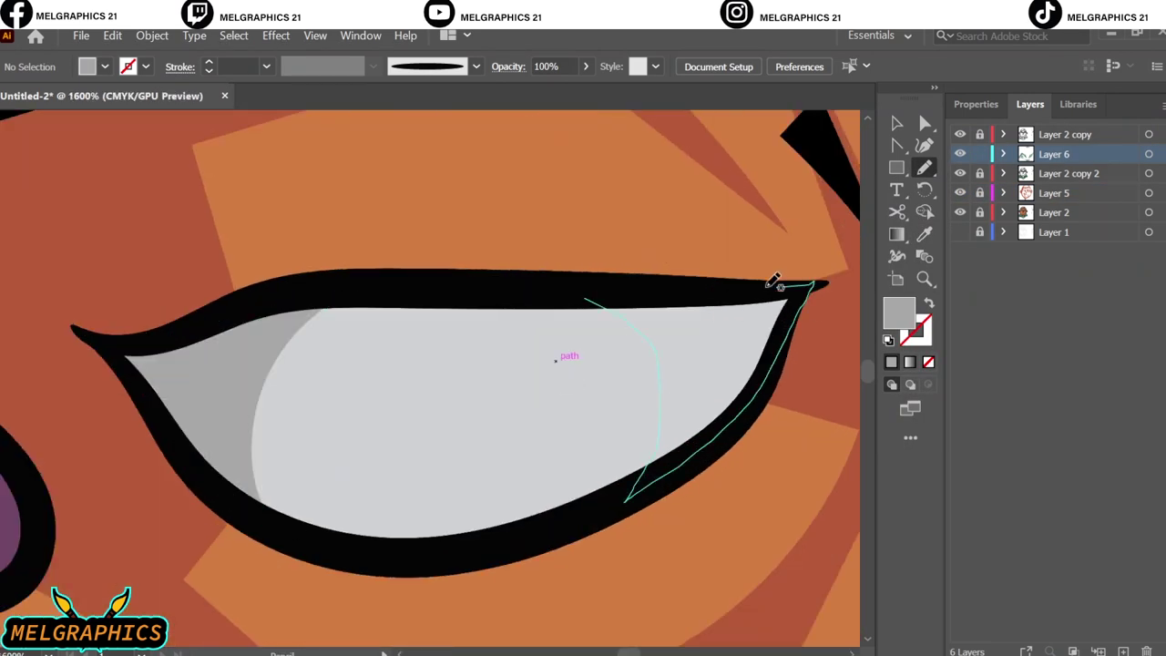
key(ctrl+0)
key(v)
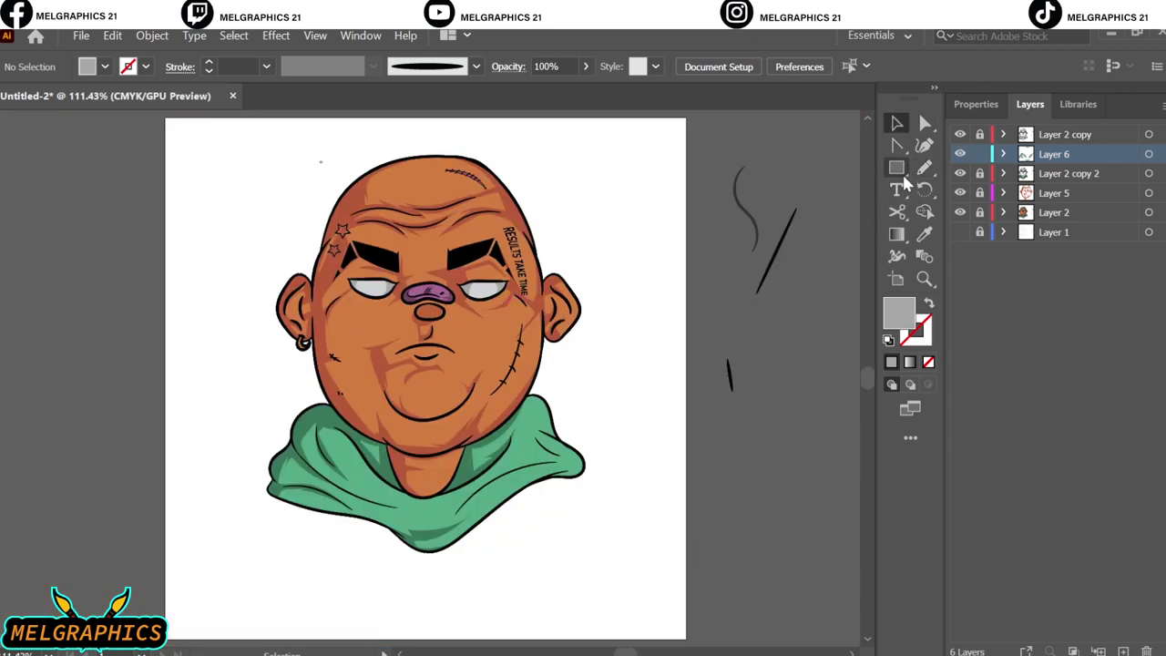
- Draw a four-pointed star on the earring, paste it in place on a new layer, and fill it white
click(898, 170)
scroll(313, 341, up, 3)
scroll(365, 274, up, 2)
drag(357, 244, 399, 389)
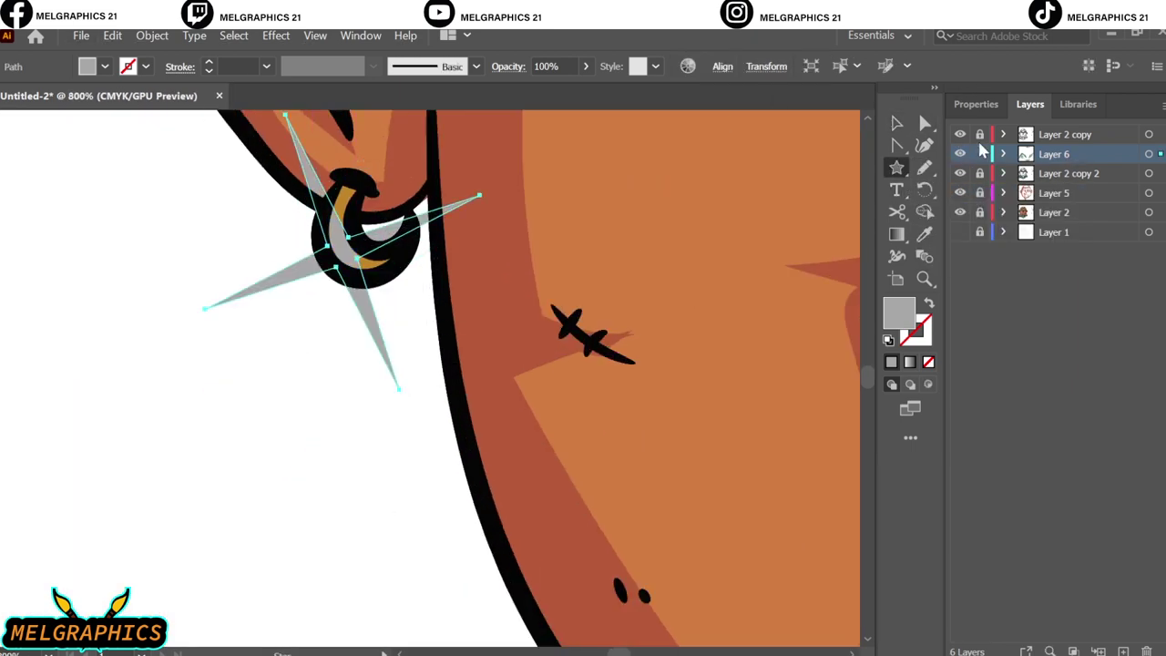
key(ctrl+x)
key(ctrl+l)
key(ctrl+f)
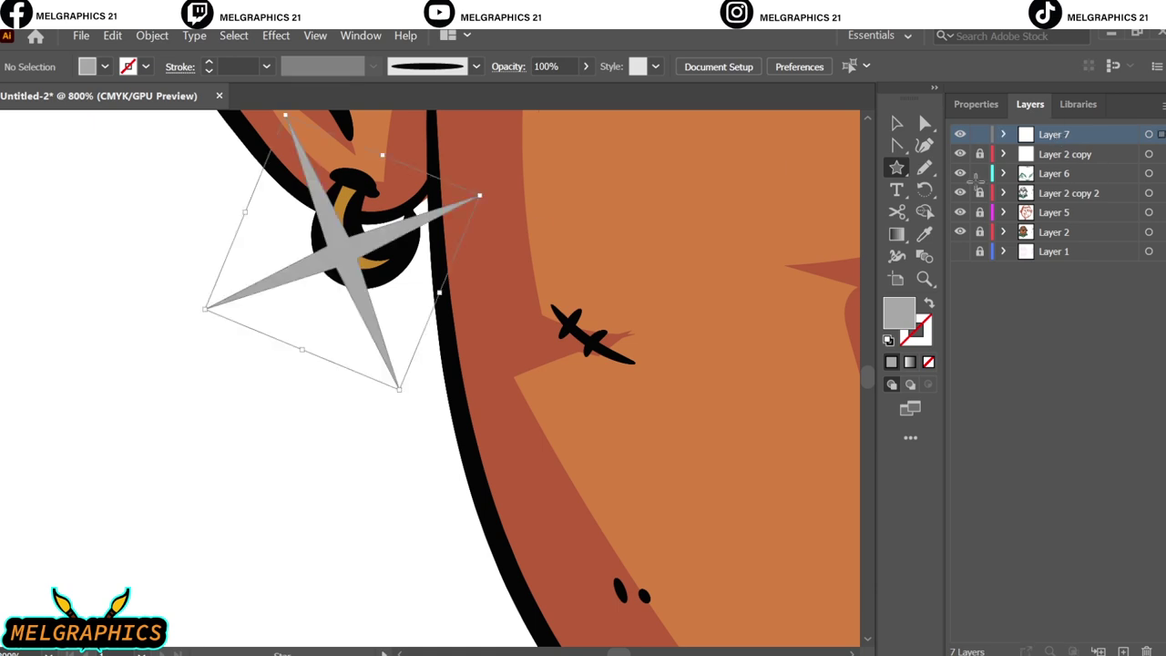
key(i)
click(702, 292)
- Add a small circle at the star's centre with a 6.8 px Gaussian Blur
drag(897, 168, 976, 190)
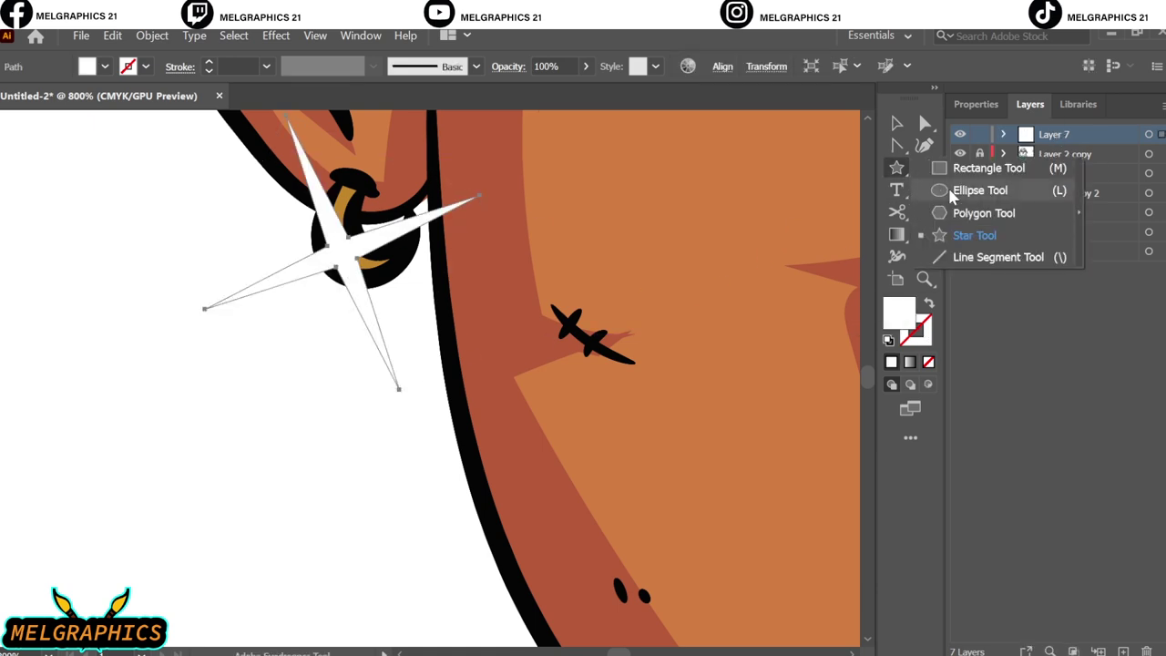
drag(318, 223, 390, 286)
key(v)
click(276, 35)
click(530, 396)
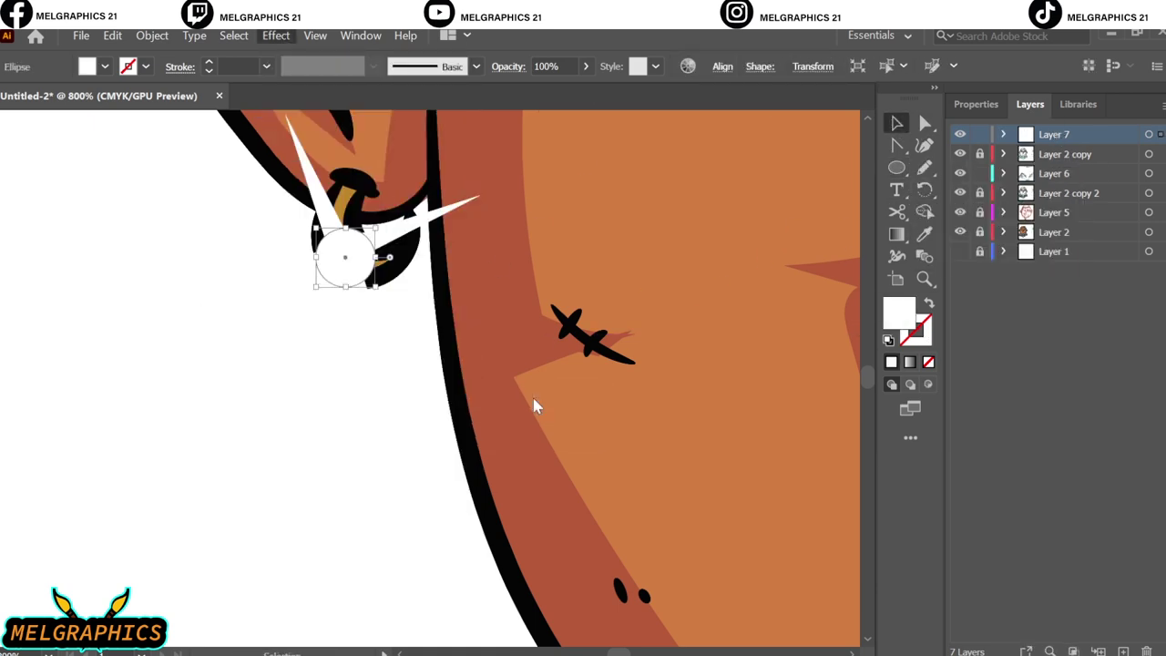
drag(583, 325, 536, 325)
key(Return)
- Deselect everything, fit the artboard, and lock Layer 6
key(ctrl+shift+a)
key(ctrl+0)
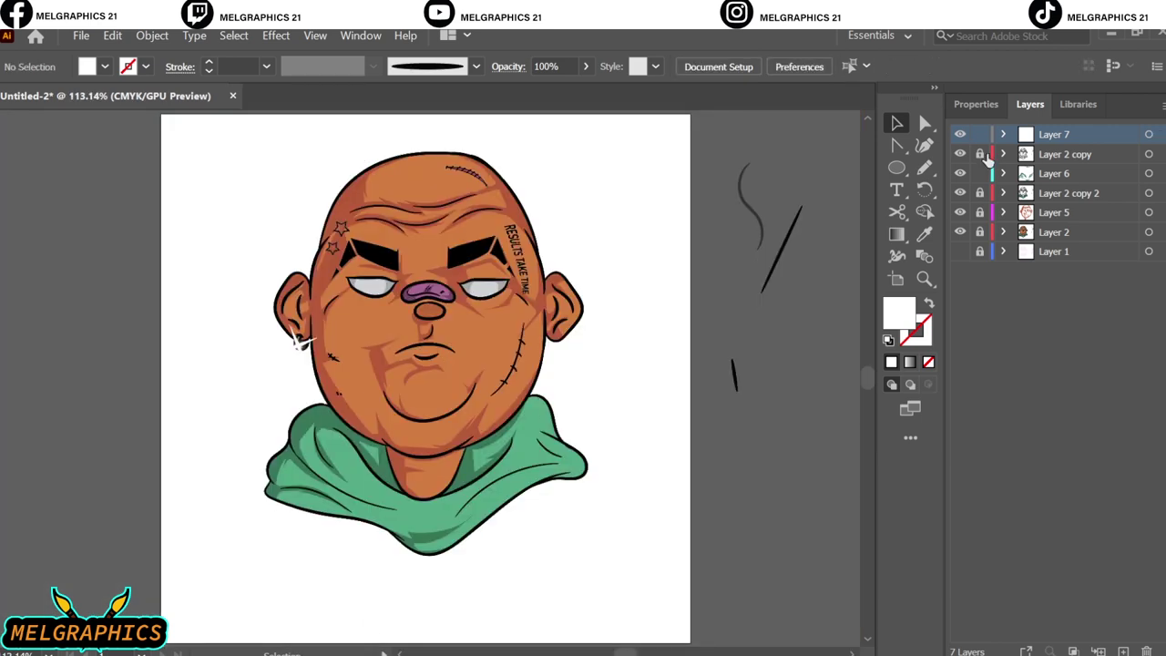
click(980, 173)
- Cover the artboard with a rectangle filled teal #67A1B2
drag(400, 392, 691, 644)
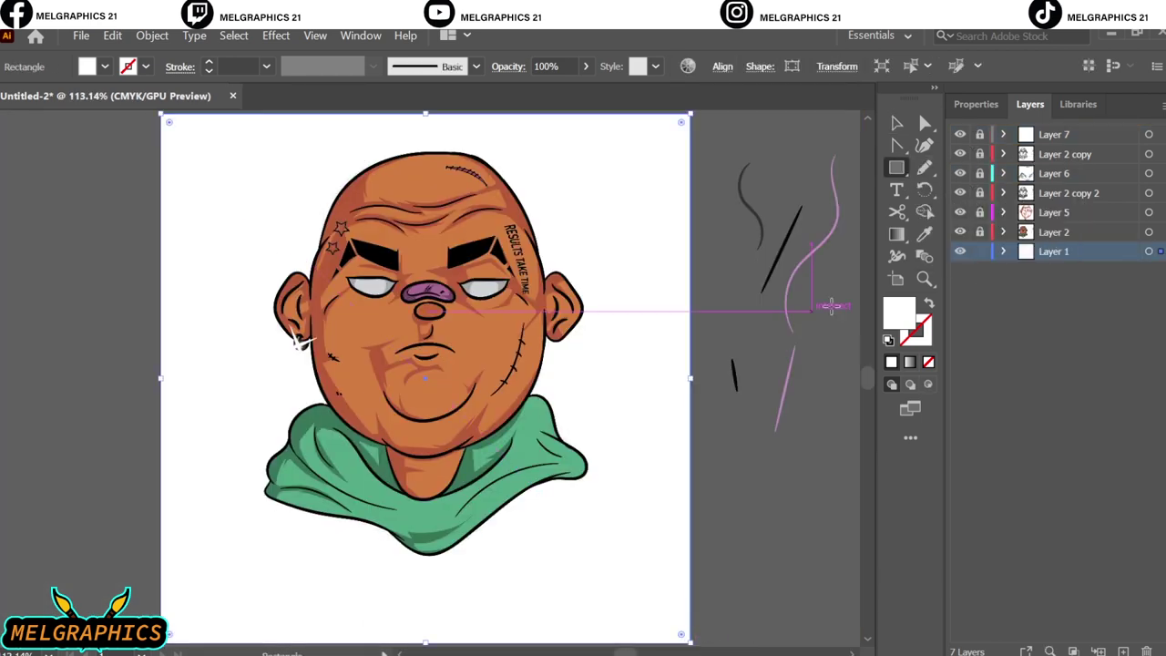
click(105, 67)
click(136, 98)
double_click(898, 312)
click(544, 310)
click(886, 247)
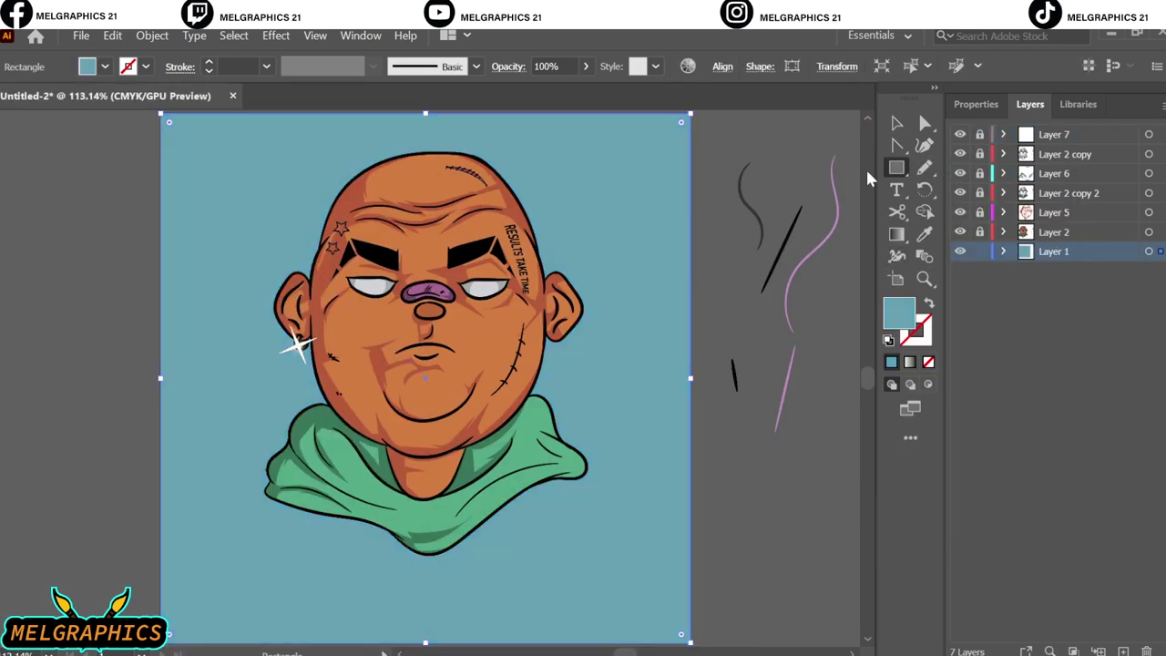
key(ctrl+shift+a)
- Swap fill and stroke and draw a long thin ellipse near the artboard bottom
key(b)
key(shift+x)
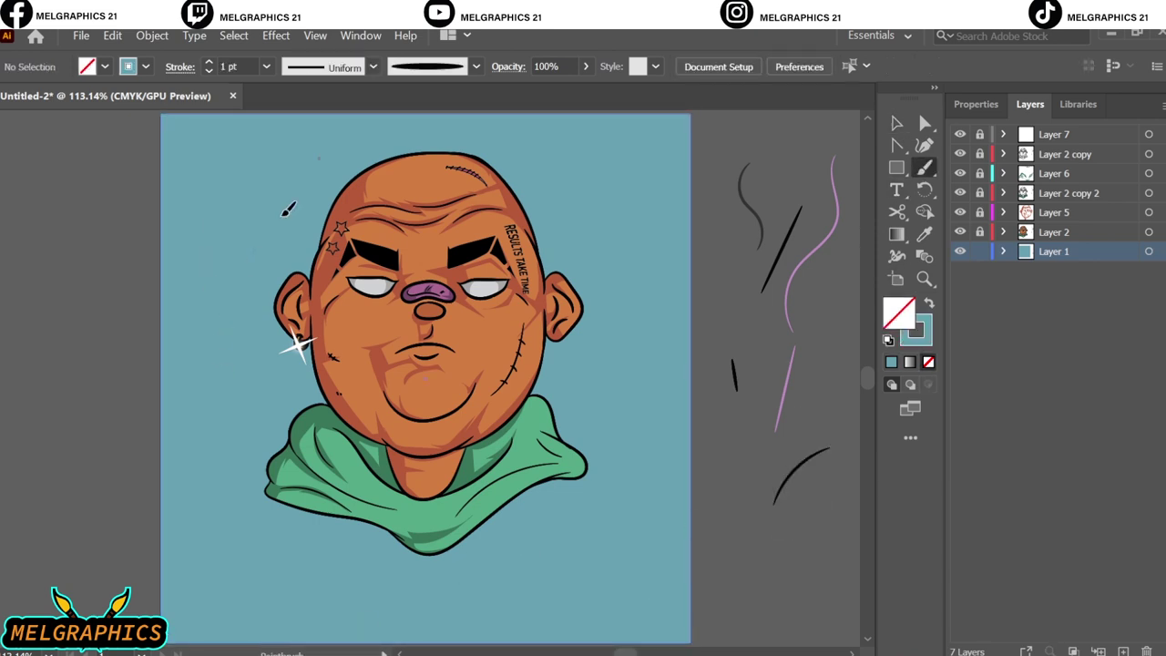
drag(897, 166, 973, 188)
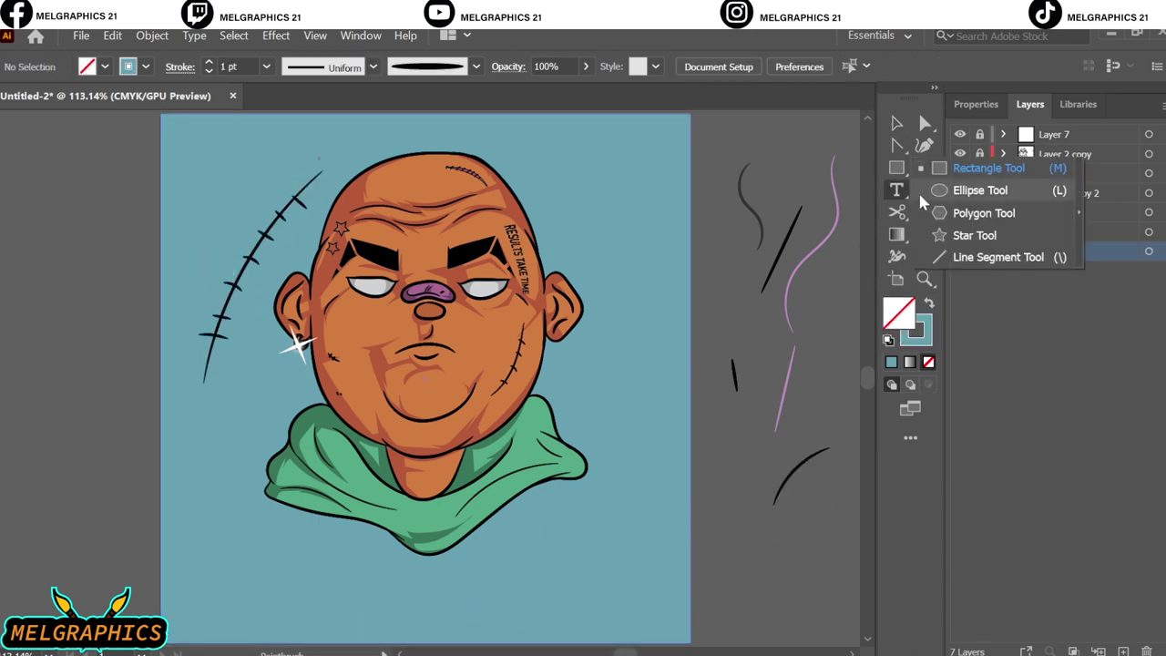
drag(496, 592, 718, 581)
drag(811, 583, 815, 594)
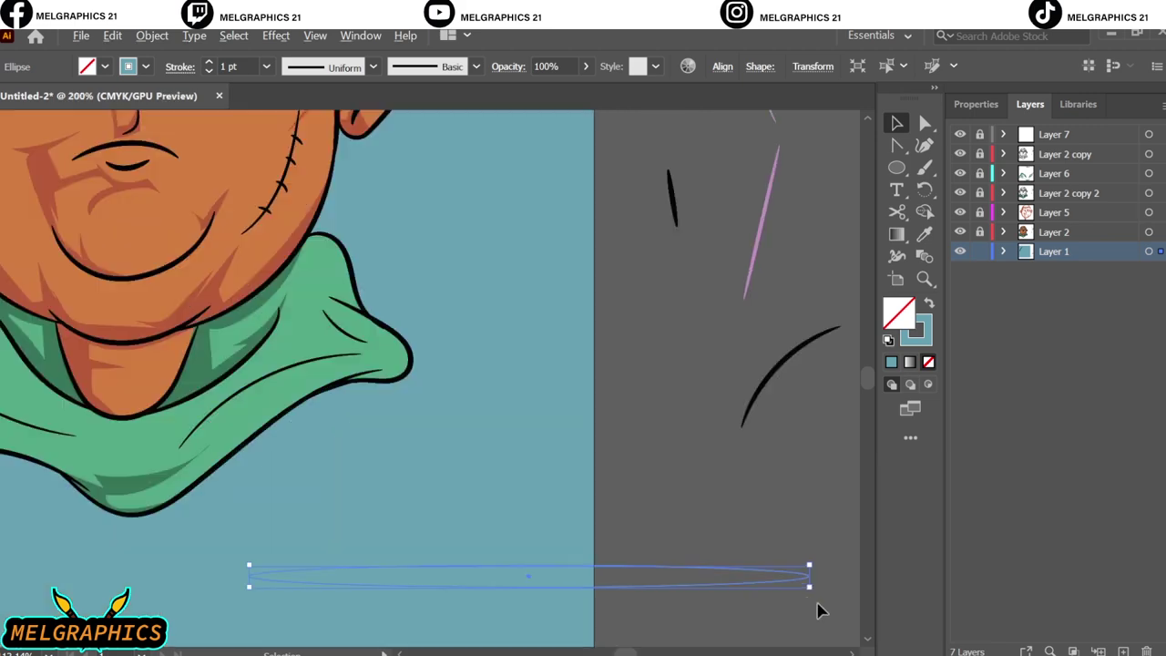
key(ctrl+0)
key(ctrl+equal)
key(ctrl+equal)
- Select the thin ellipse in Layer 1, try a green fill, then undo it
click(1003, 251)
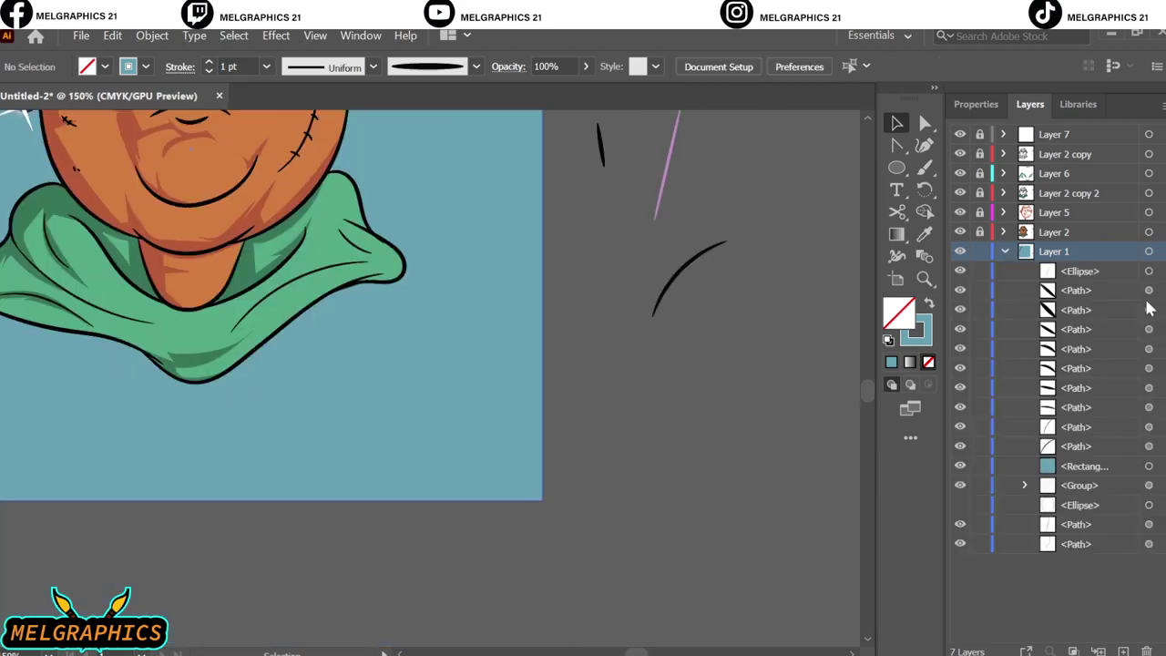
click(1149, 271)
click(928, 305)
double_click(899, 314)
click(705, 373)
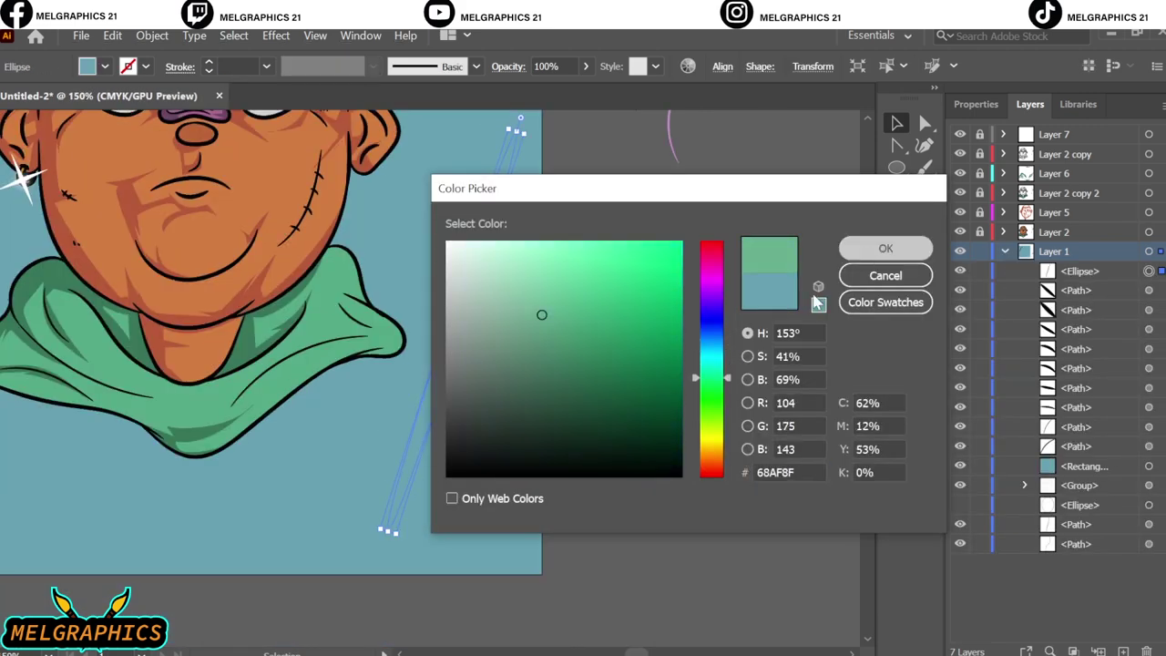
click(848, 247)
click(628, 534)
key(ctrl+z)
key(ctrl+1)
- Paint a stitched line at the lower right with the Paintbrush
key(b)
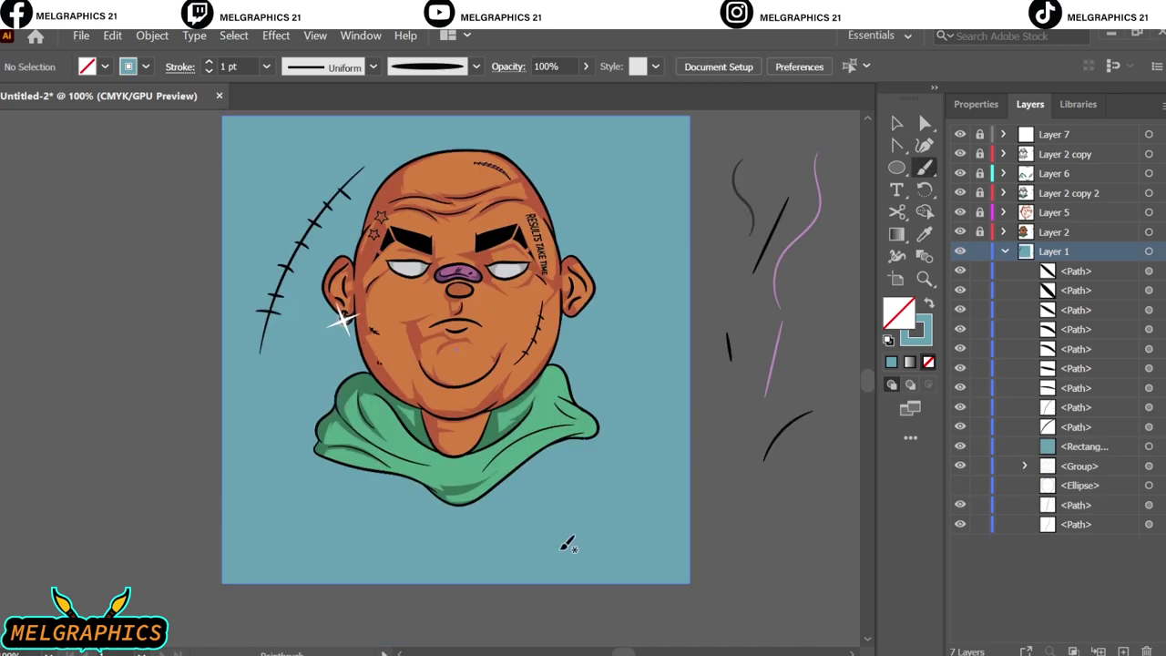
drag(567, 547, 618, 499)
scroll(643, 394, up, 2)
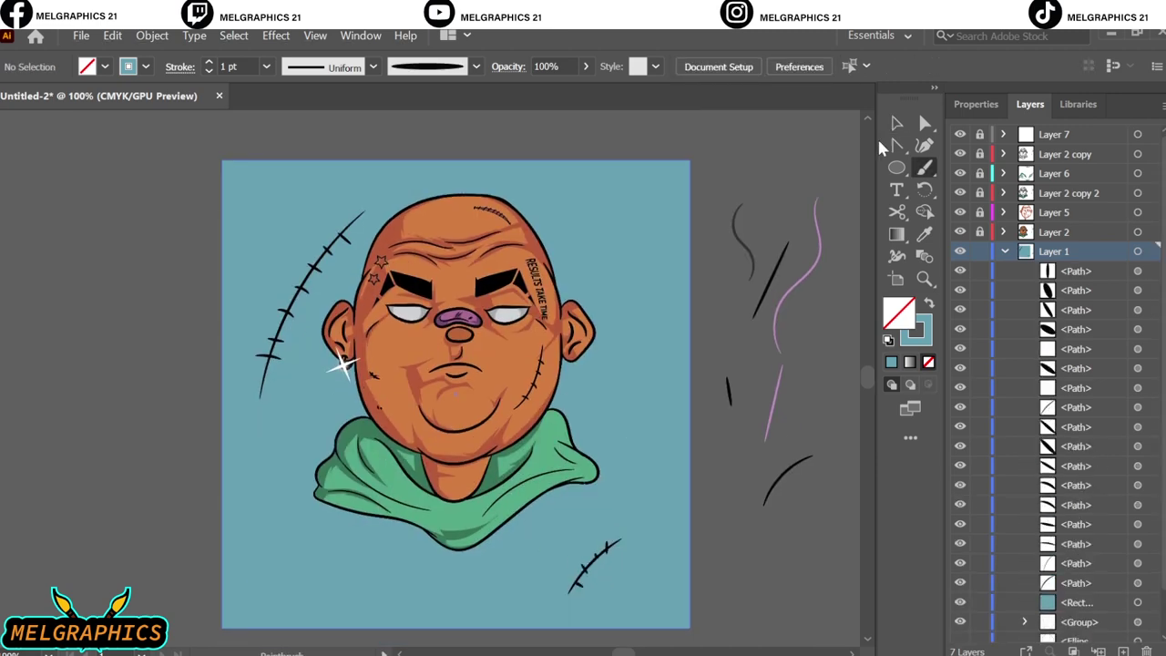